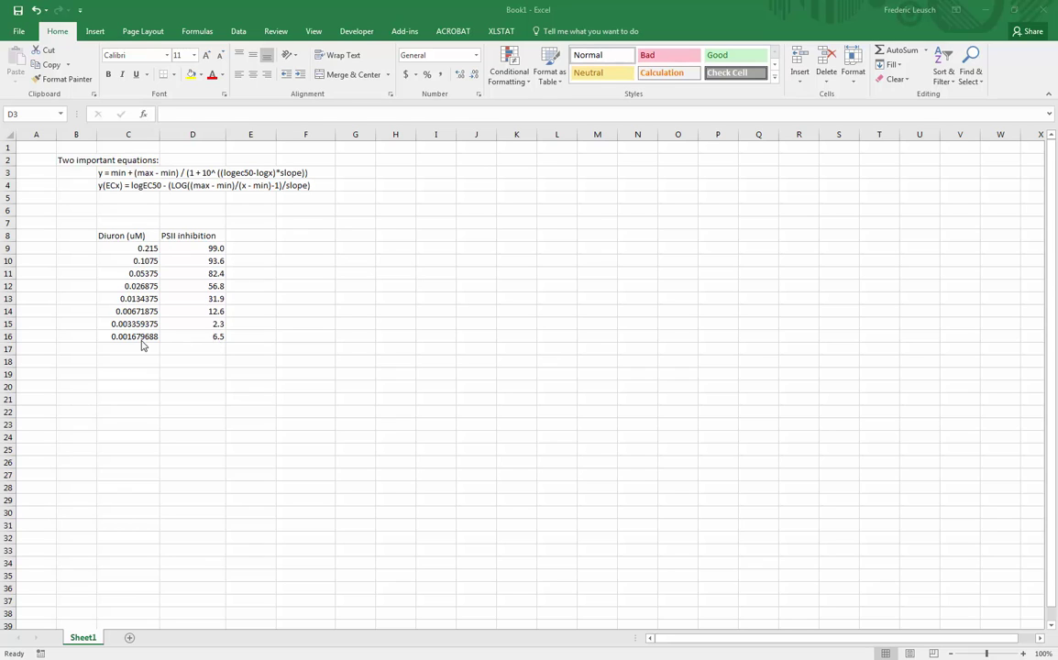
Insert a scatter chart and remove its blank series from the data source
click(95, 32)
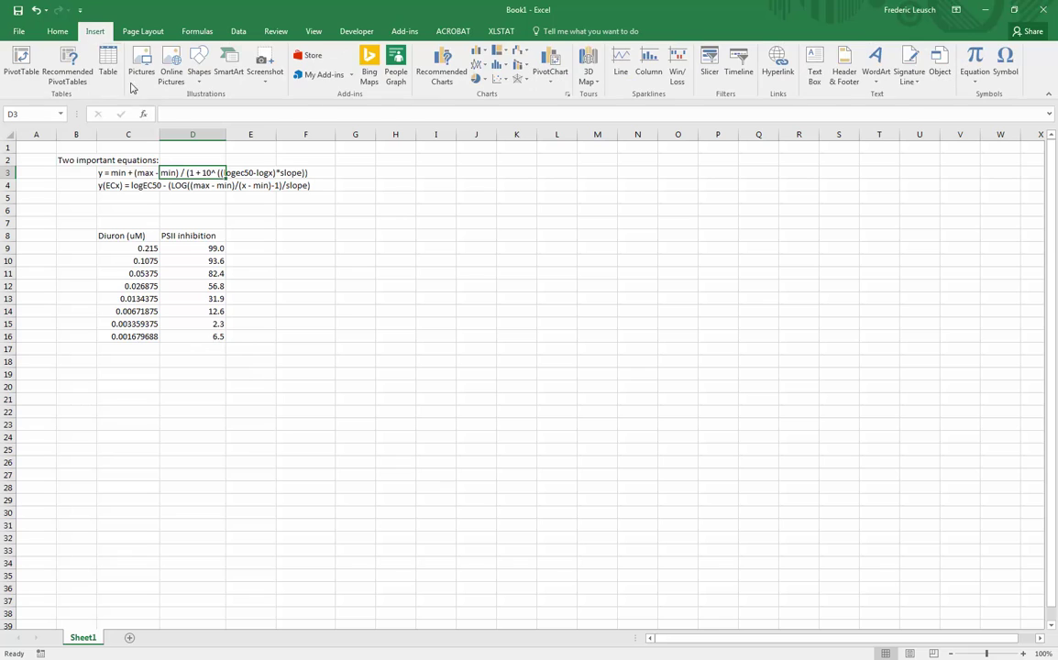
click(502, 81)
click(507, 116)
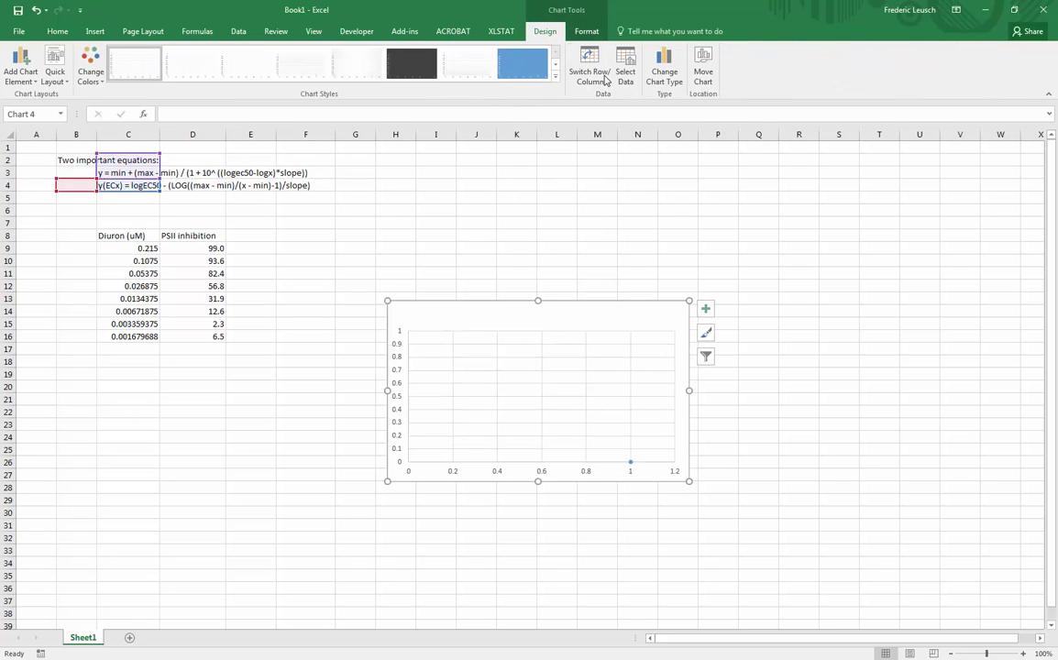
click(626, 72)
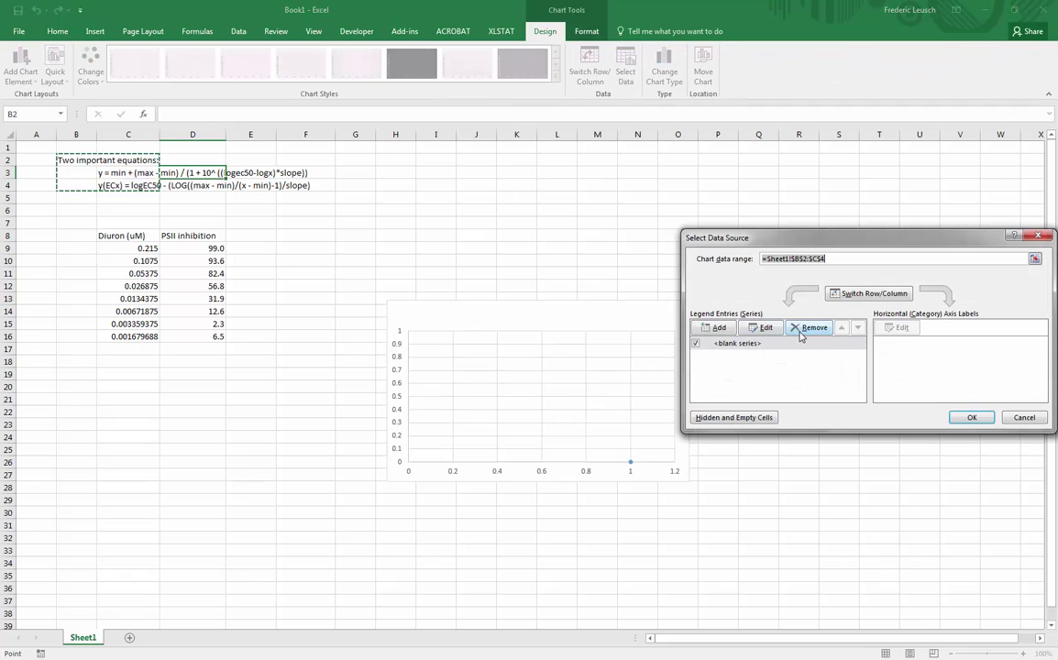
click(800, 330)
Add a chart series with X values C9:C16 and Y values D9:D16, and place the chart below the data table
click(714, 327)
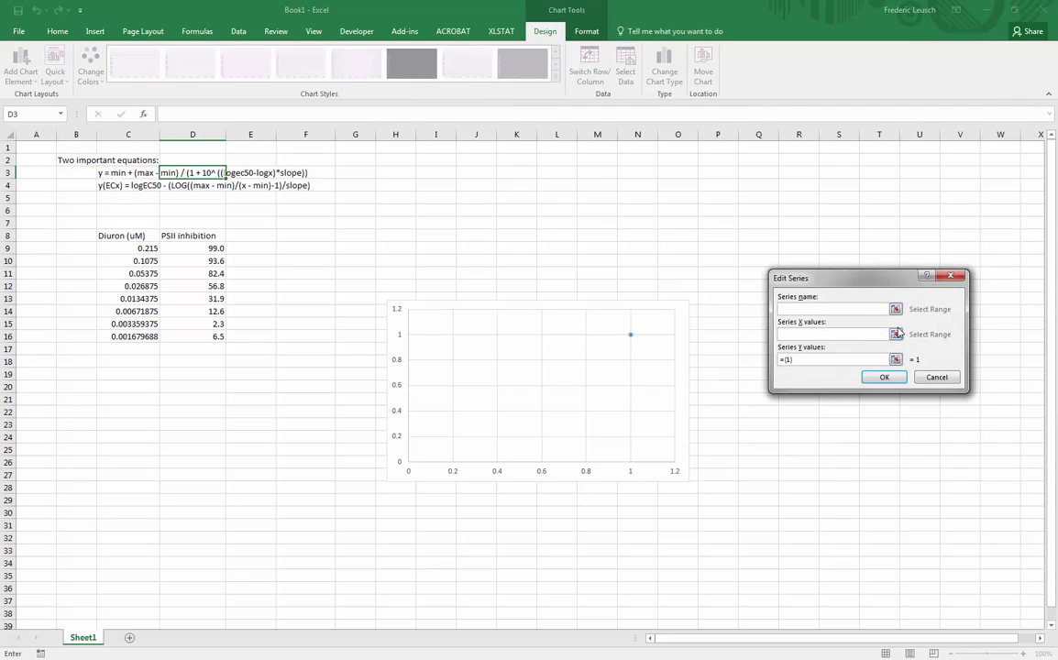
click(895, 334)
drag(142, 248, 142, 338)
click(953, 359)
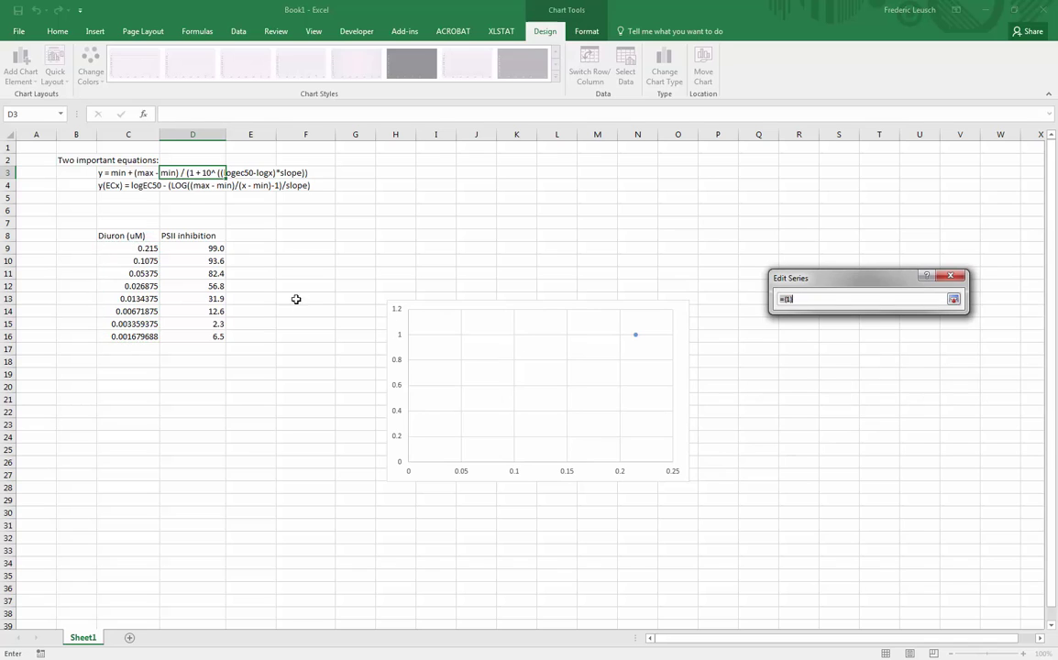
drag(212, 248, 206, 338)
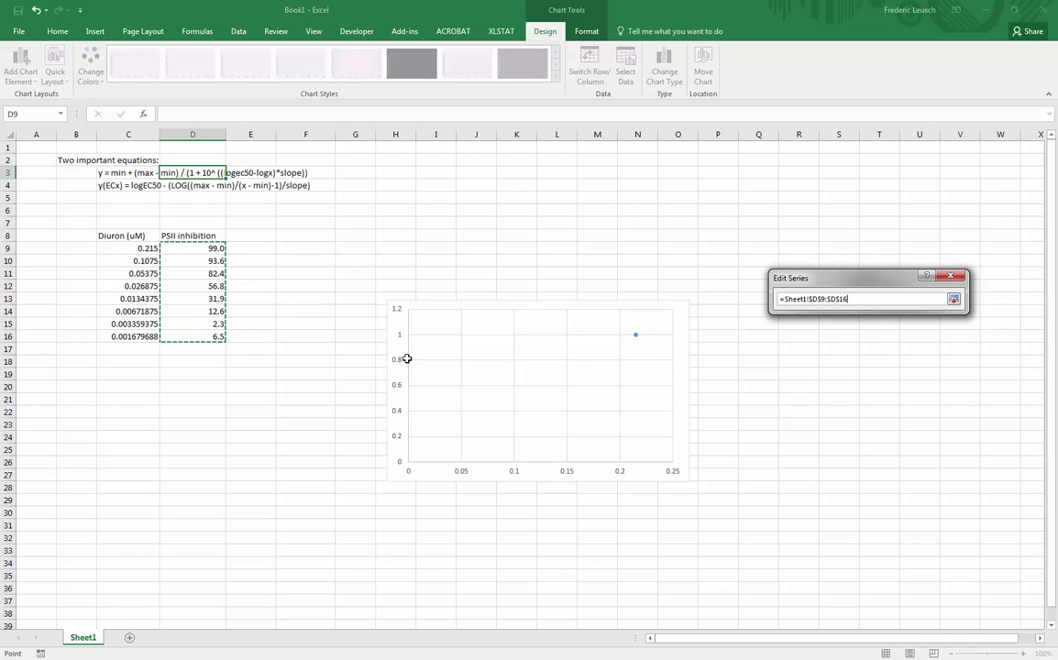
click(882, 377)
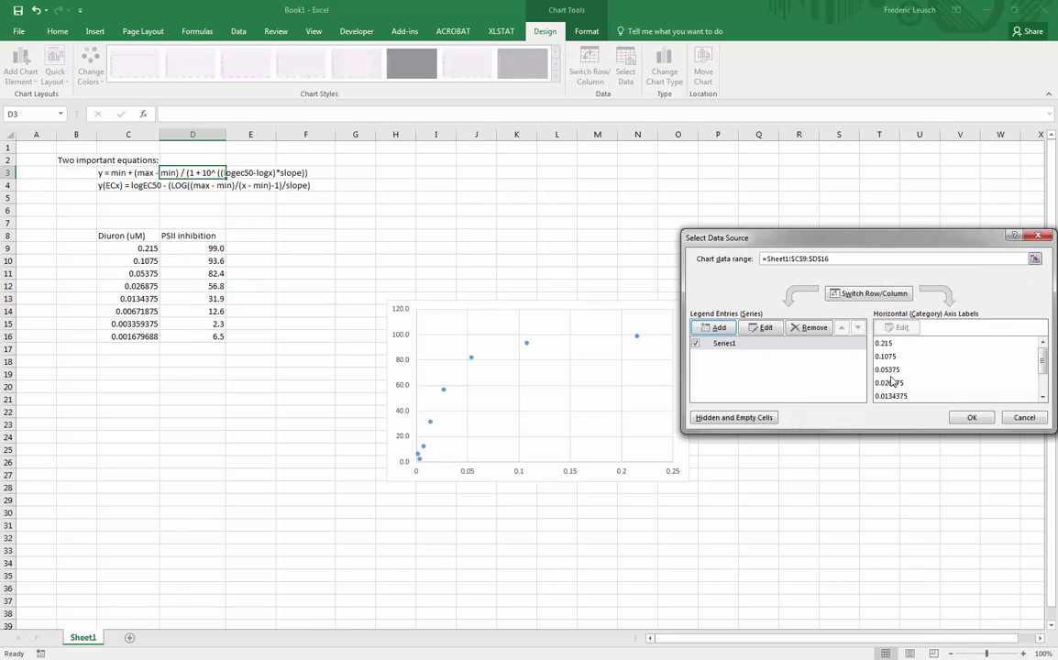
click(973, 416)
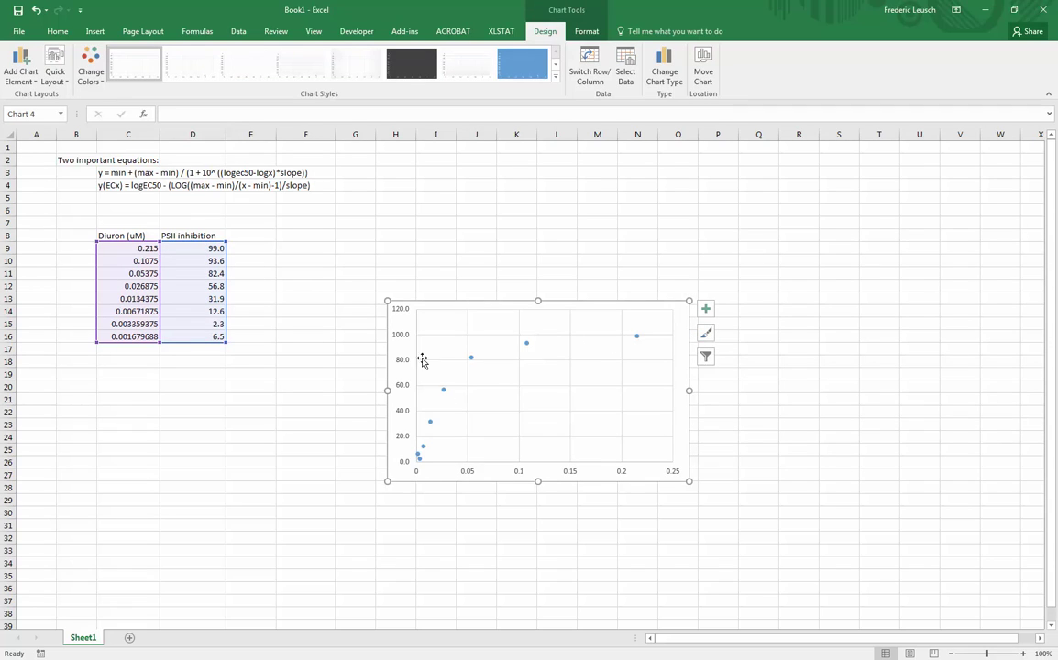
drag(478, 308, 252, 390)
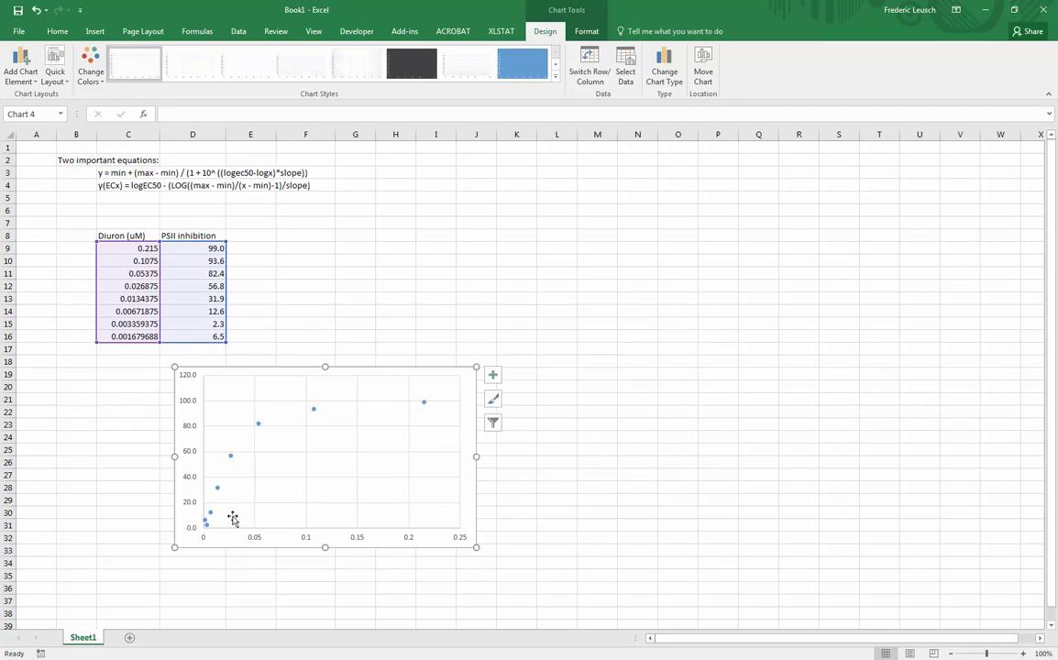
Enter the column heading "log (diuron)" in cell E8
click(249, 235)
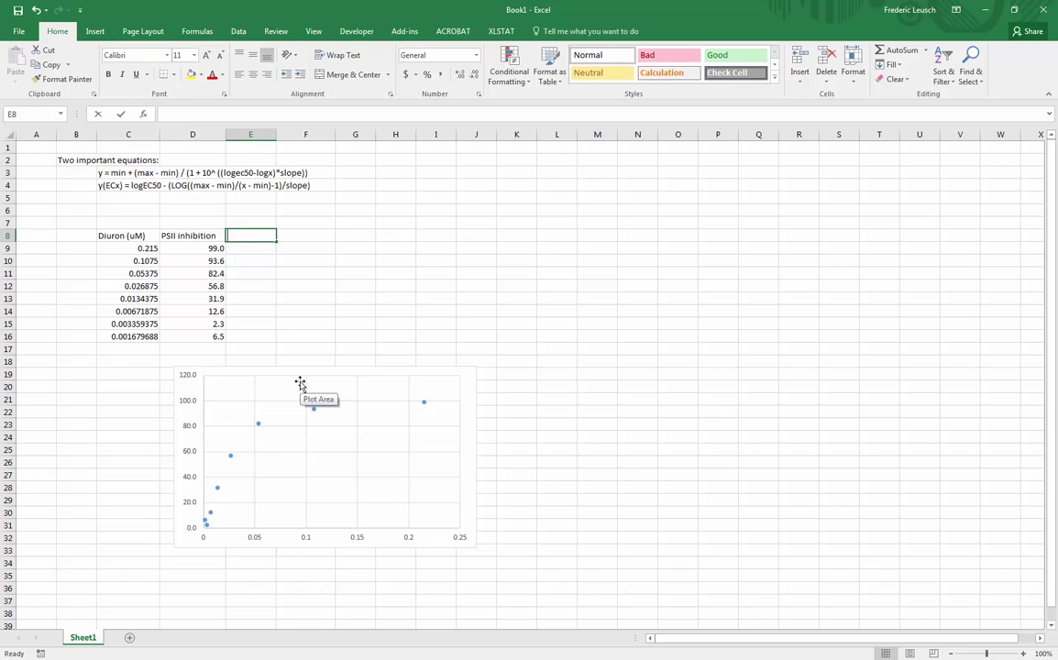
text(log (di)
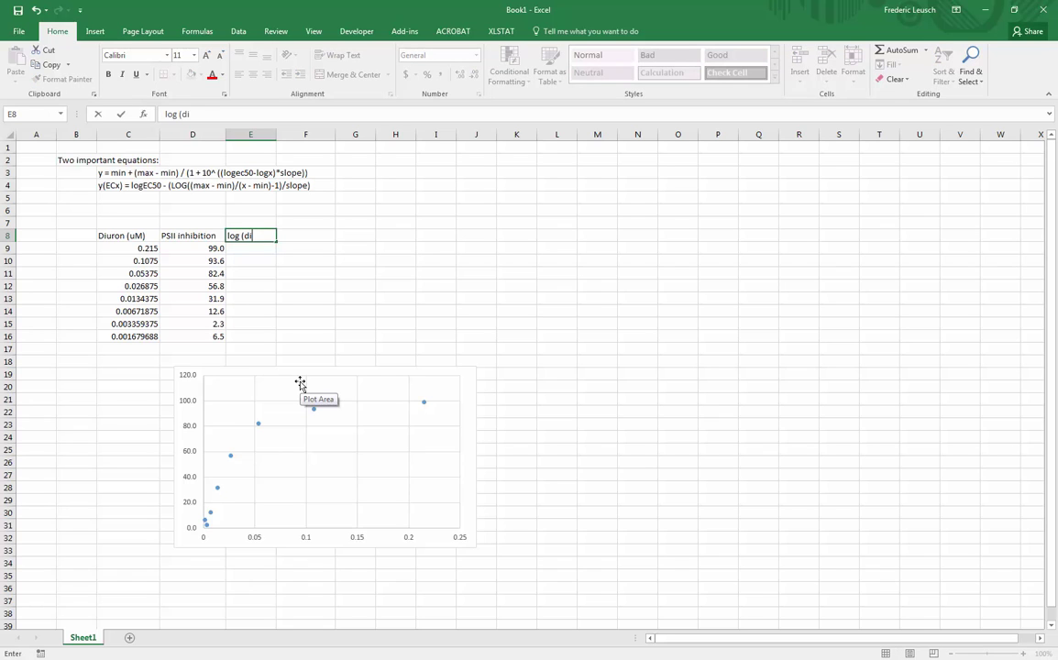
text(uron))
key(Return)
Enter =LOG(C9,10) in E9 and fill the formula down to E16
text(=log()
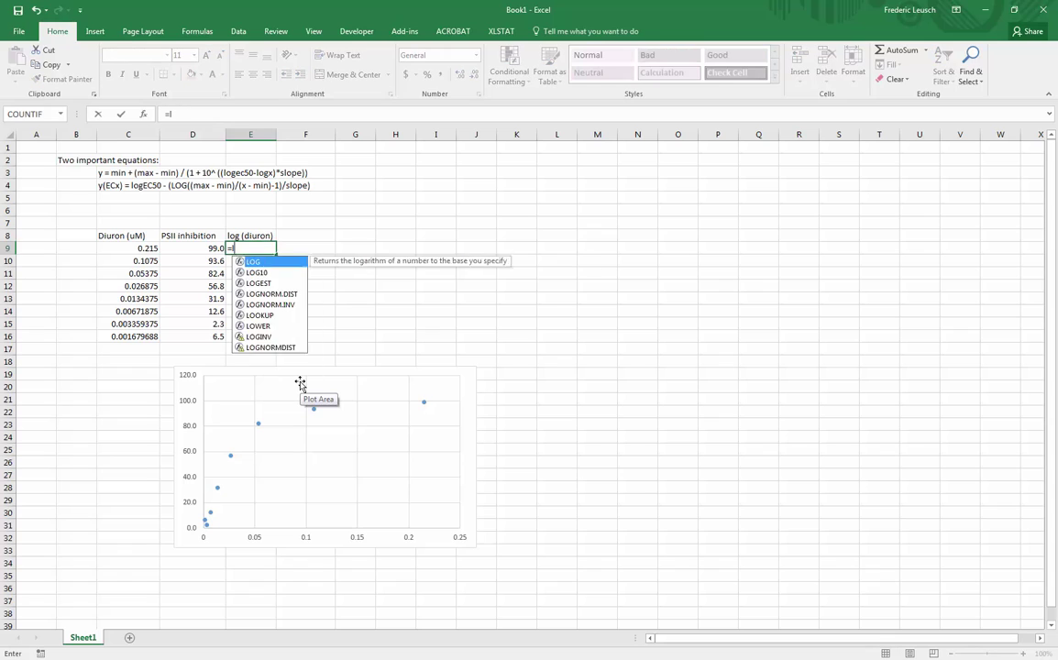
click(132, 250)
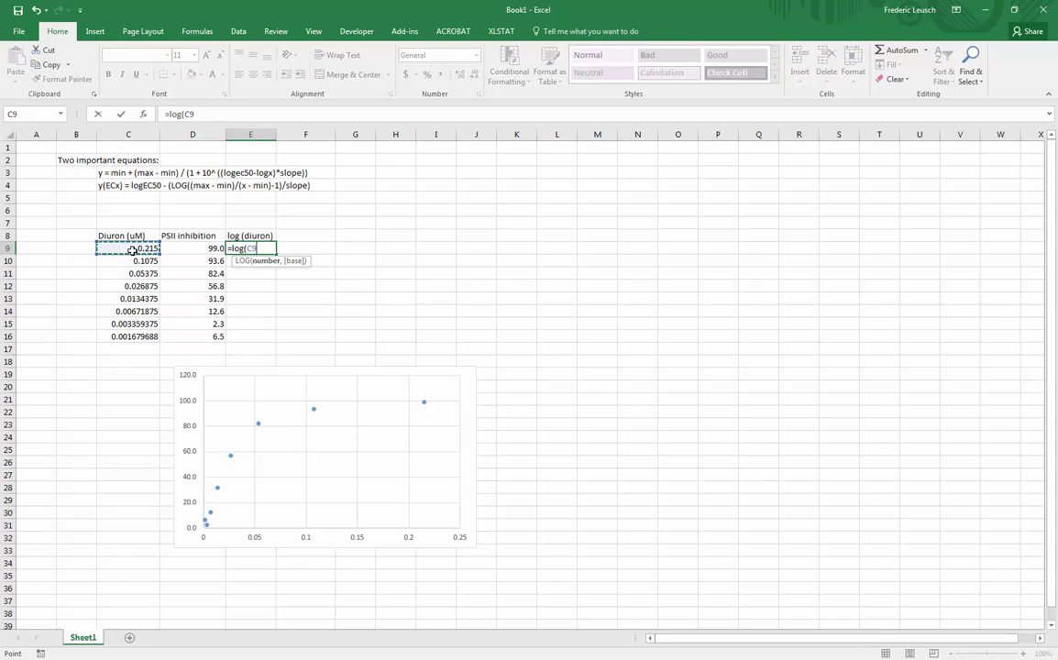
text(,10))
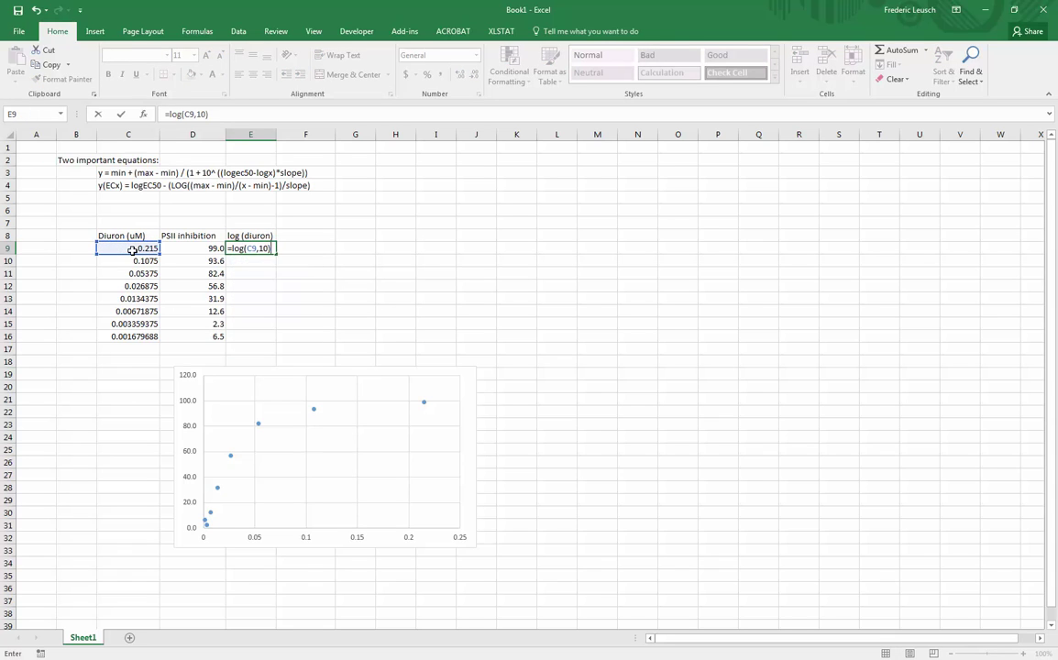
key(Return)
click(251, 248)
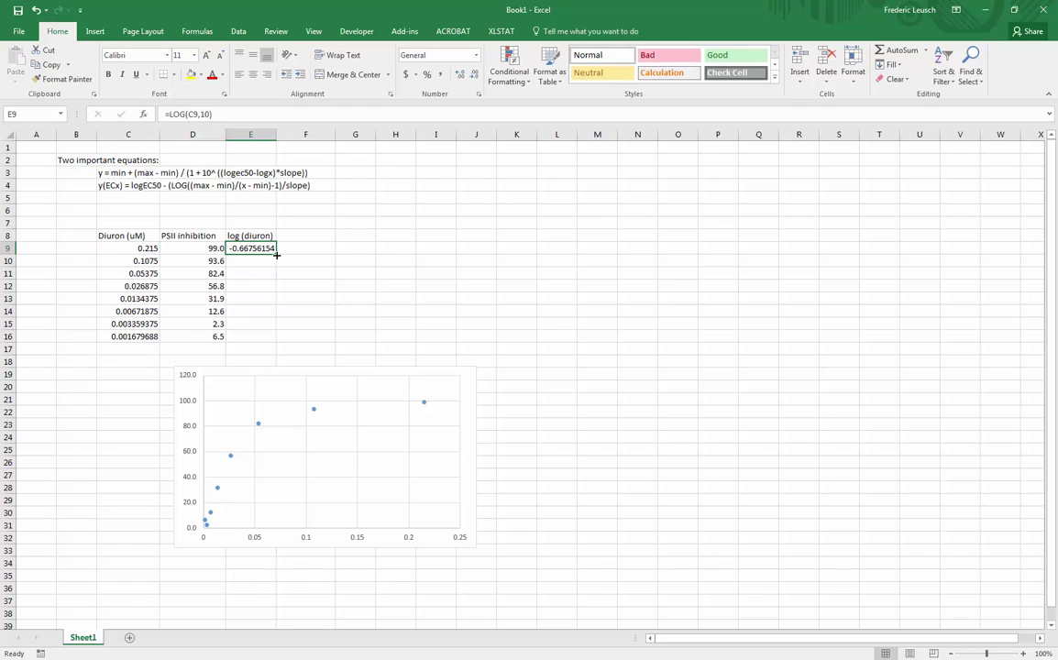
drag(276, 254, 275, 341)
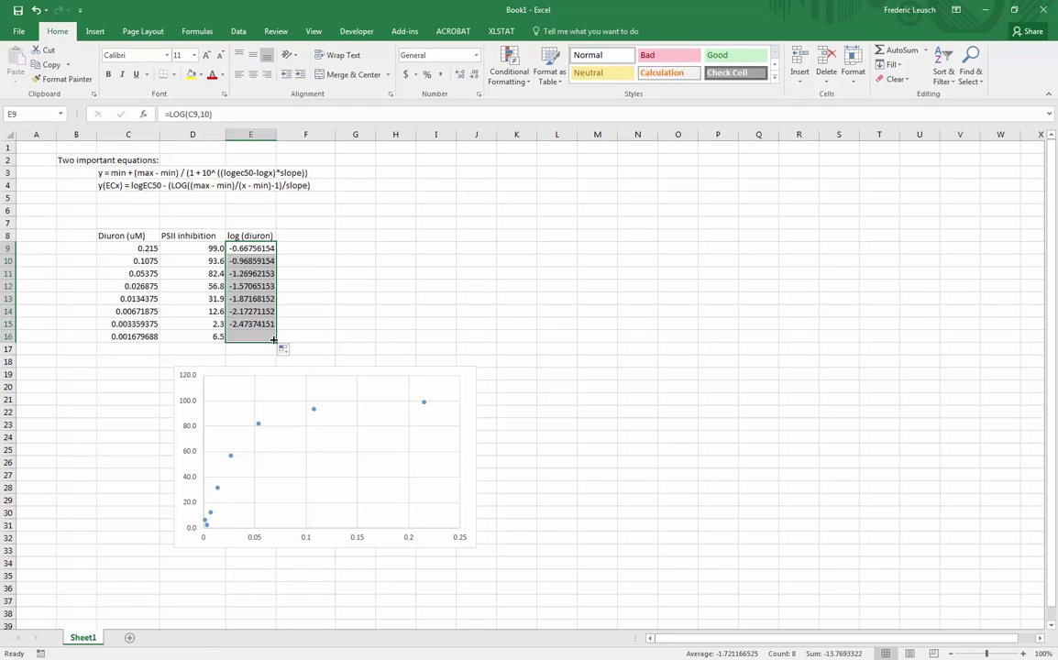
Change the X values of the plotted series to the log (diuron) values in E9:E16
click(314, 415)
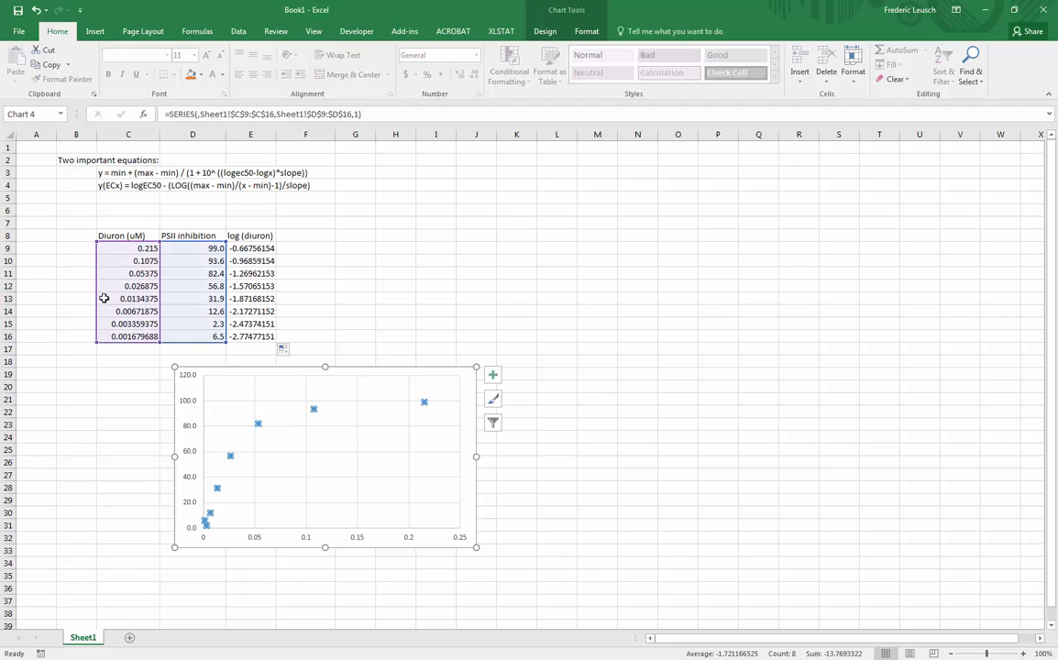
drag(97, 300, 263, 314)
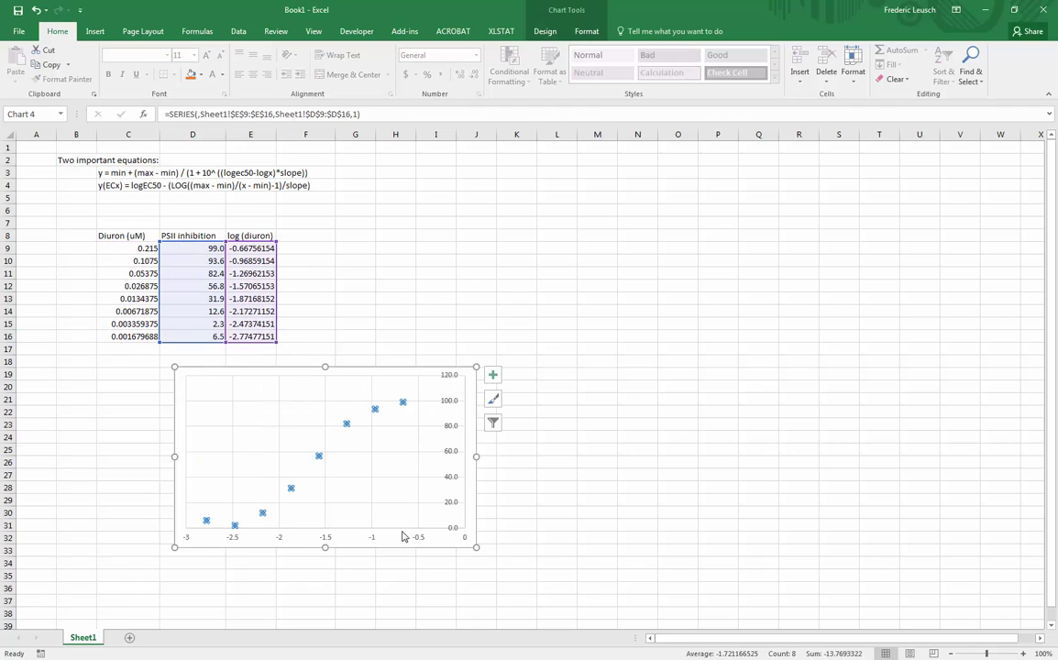
click(655, 575)
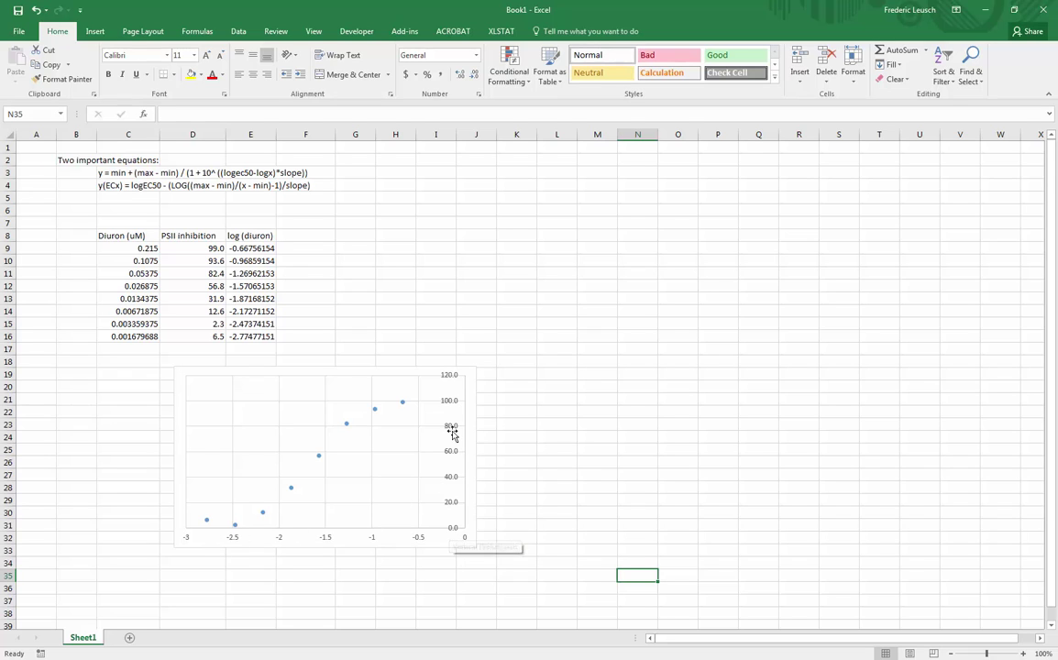
Add a horizontal axis title to the chart reading "Diuron concentration (log uM)"
click(267, 371)
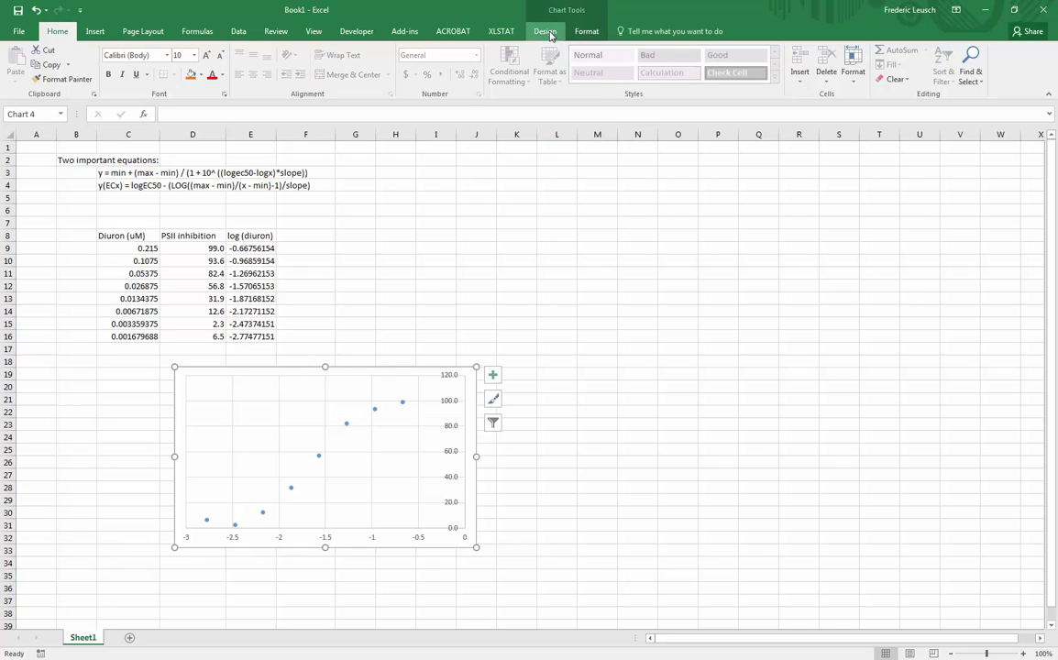
click(545, 31)
click(19, 65)
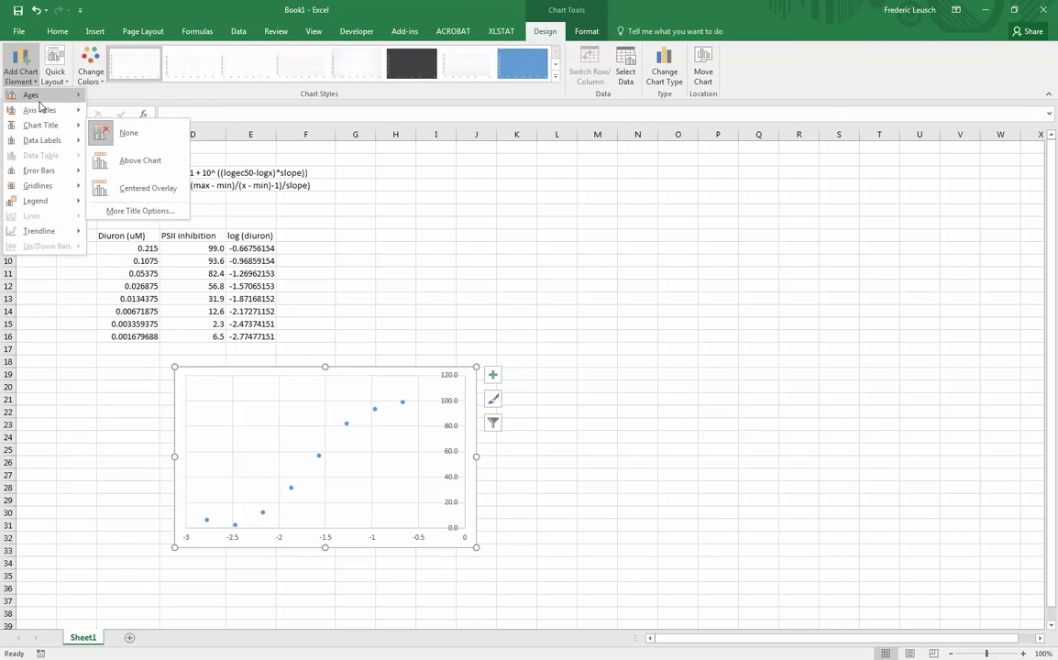
mouse_move(45, 110)
click(130, 124)
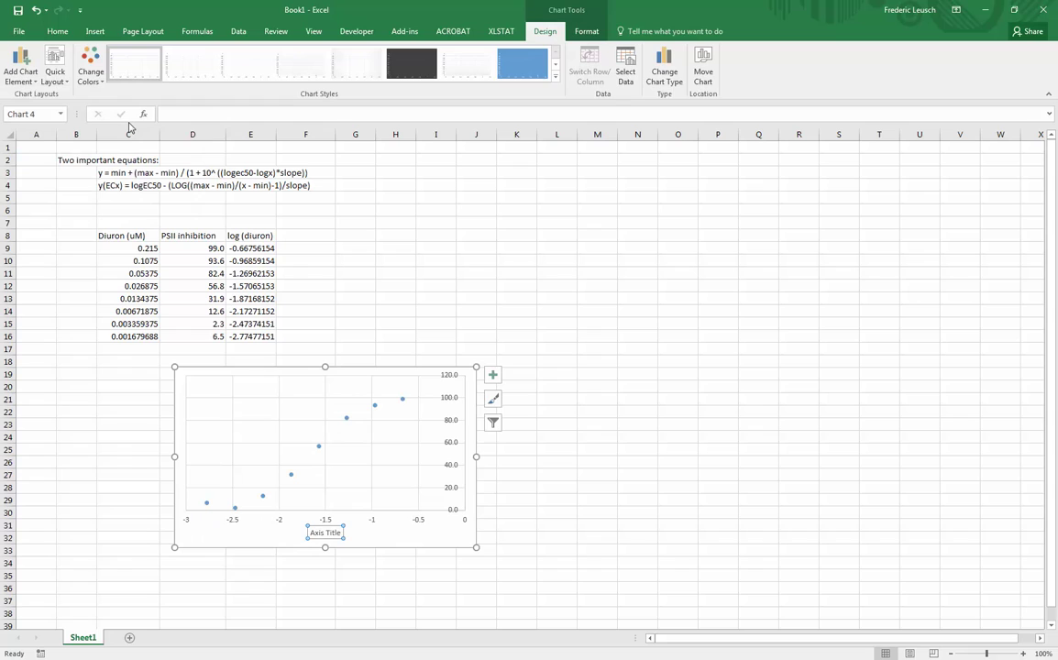
text(Diuron conc)
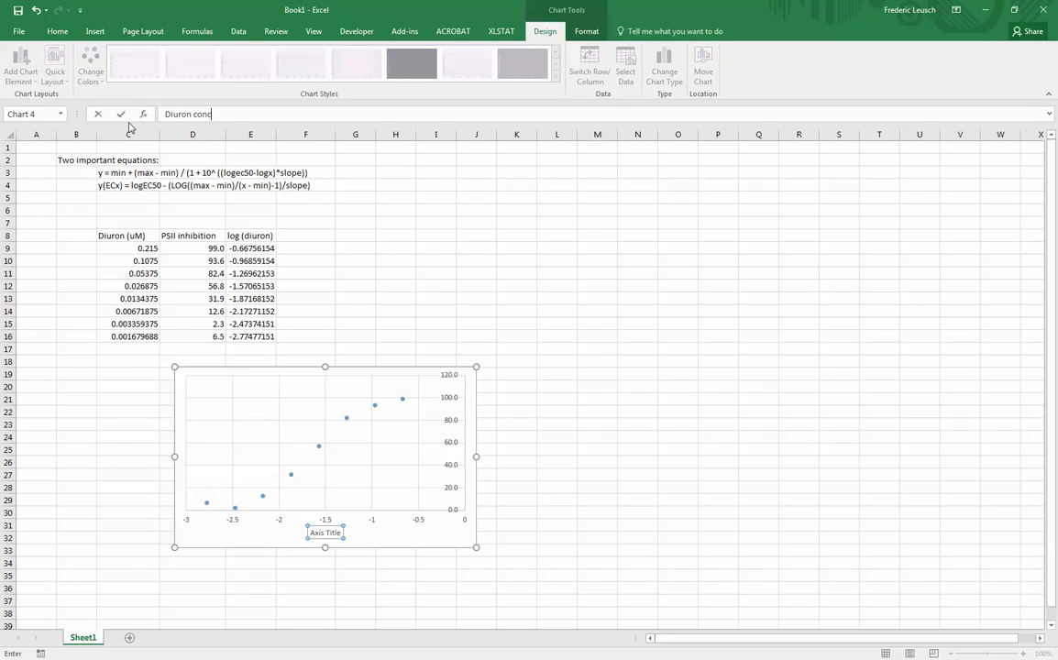
text(entration (log uM)
key(Return)
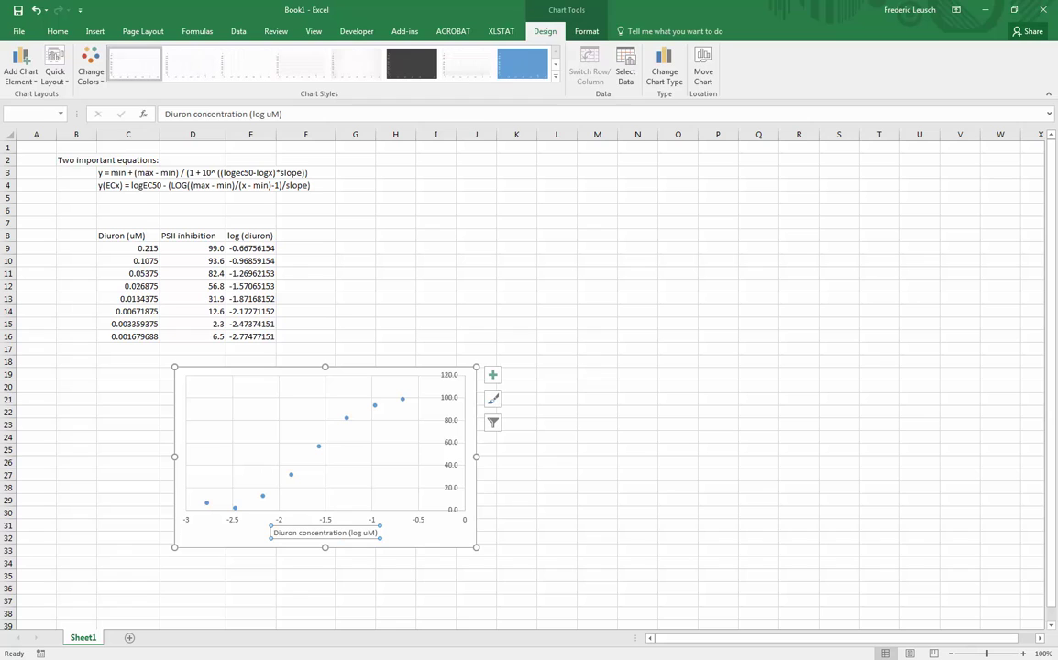
Add a vertical axis title reading "% PSII inhibition" and shift the chart slightly
click(21, 69)
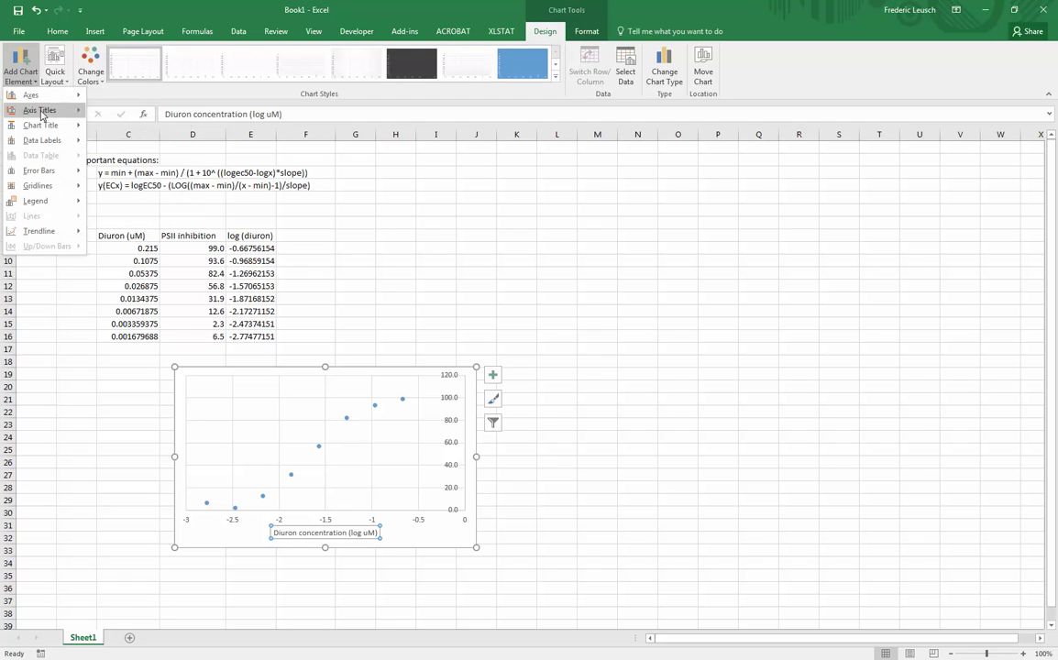
mouse_move(40, 114)
click(148, 147)
text(%)
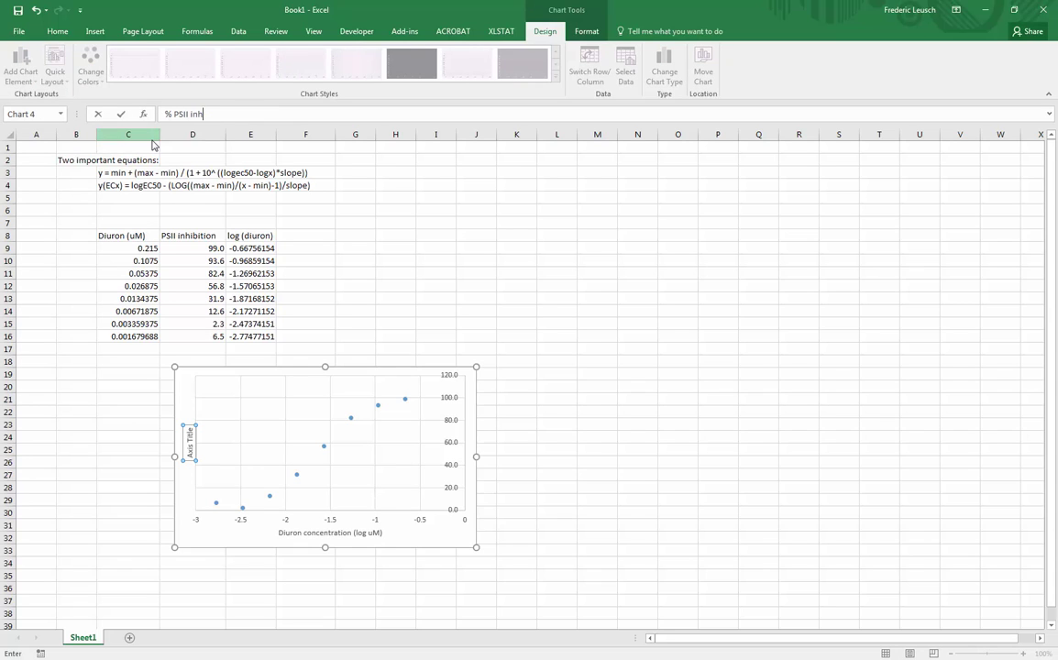
text(PSII inhibition)
key(Return)
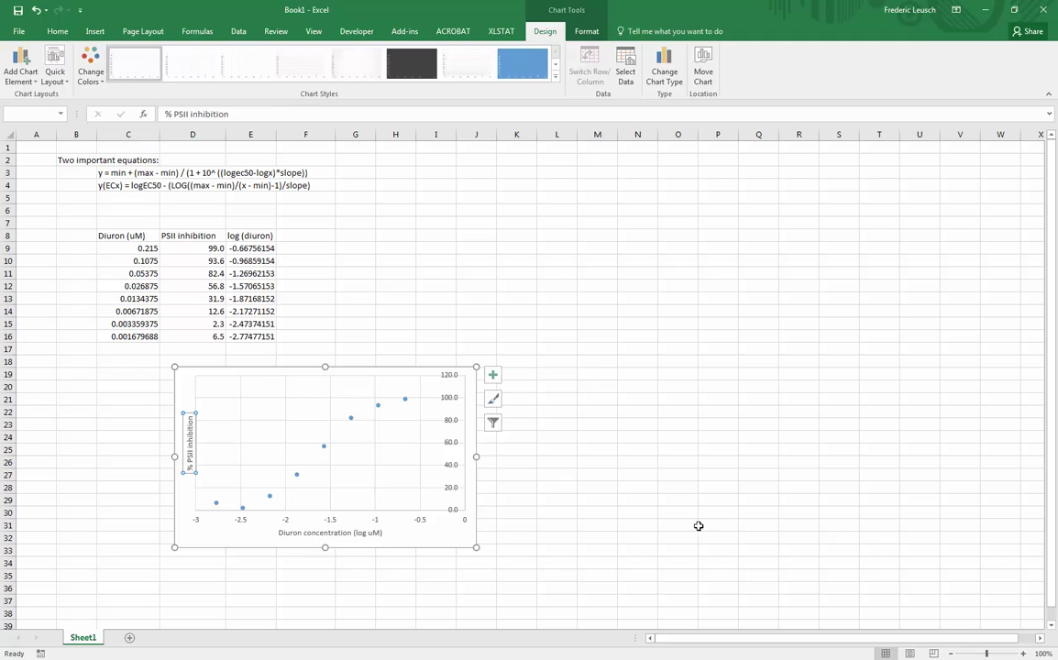
click(674, 538)
mouse_move(359, 370)
mouse_down()
mouse_move(378, 378)
mouse_move(364, 370)
mouse_up()
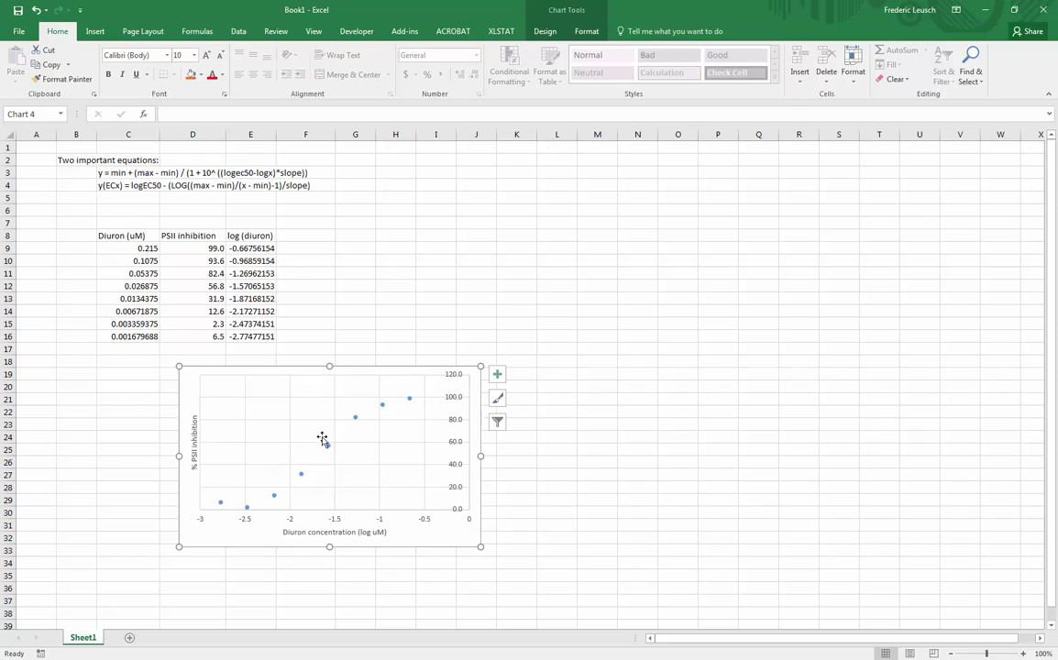
Review the sigmoidal equation in C3 and enter the heading "Hillslope parameters" in J8
click(142, 173)
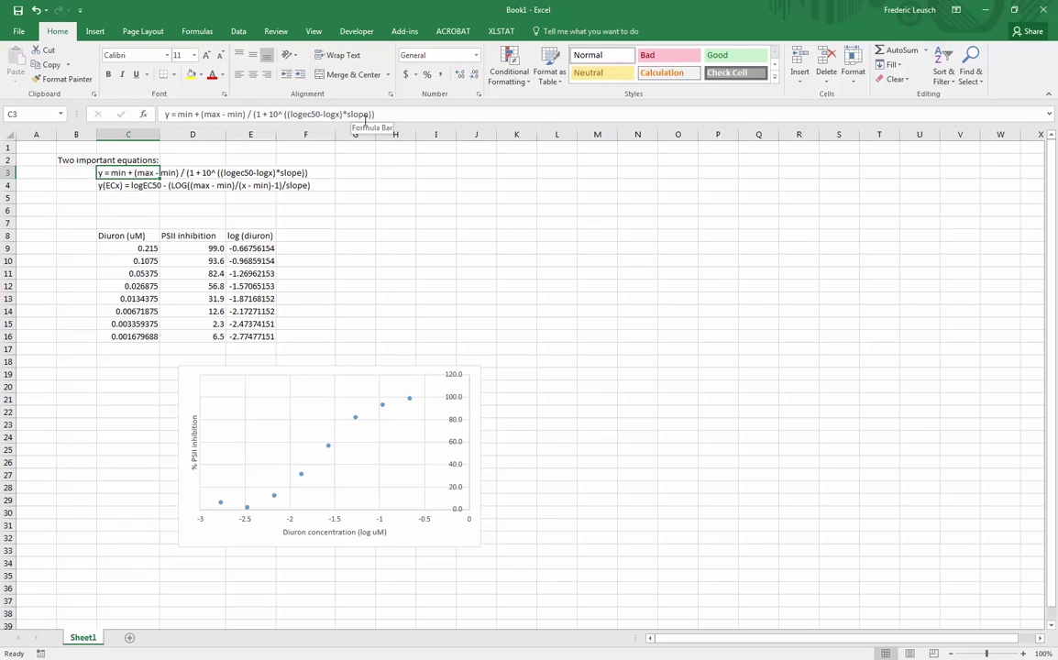
click(435, 234)
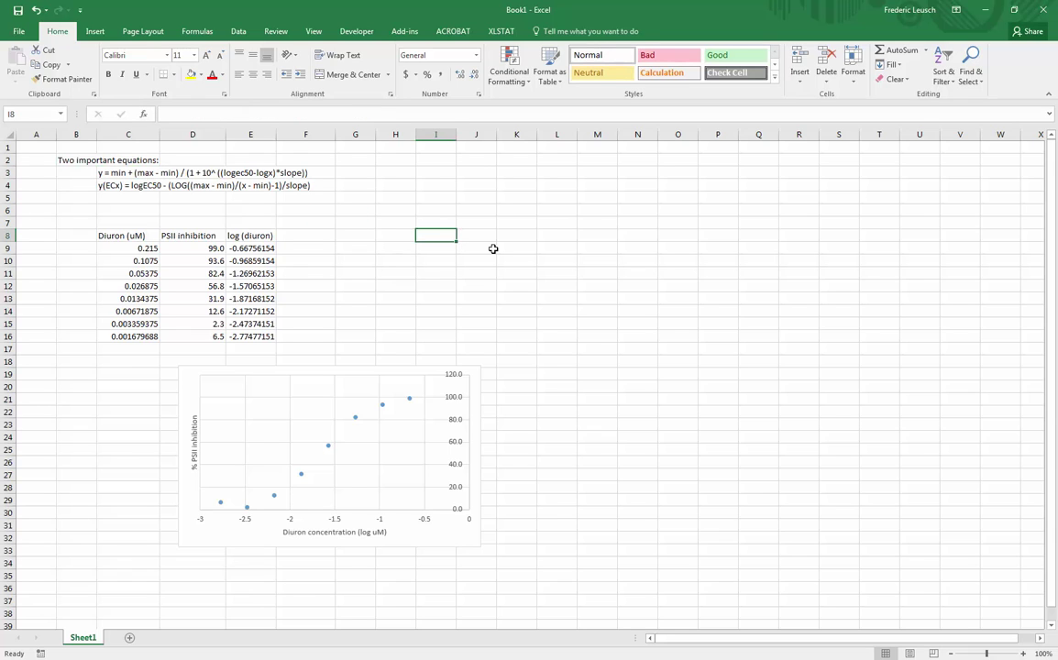
key(Right)
text(Hillslope)
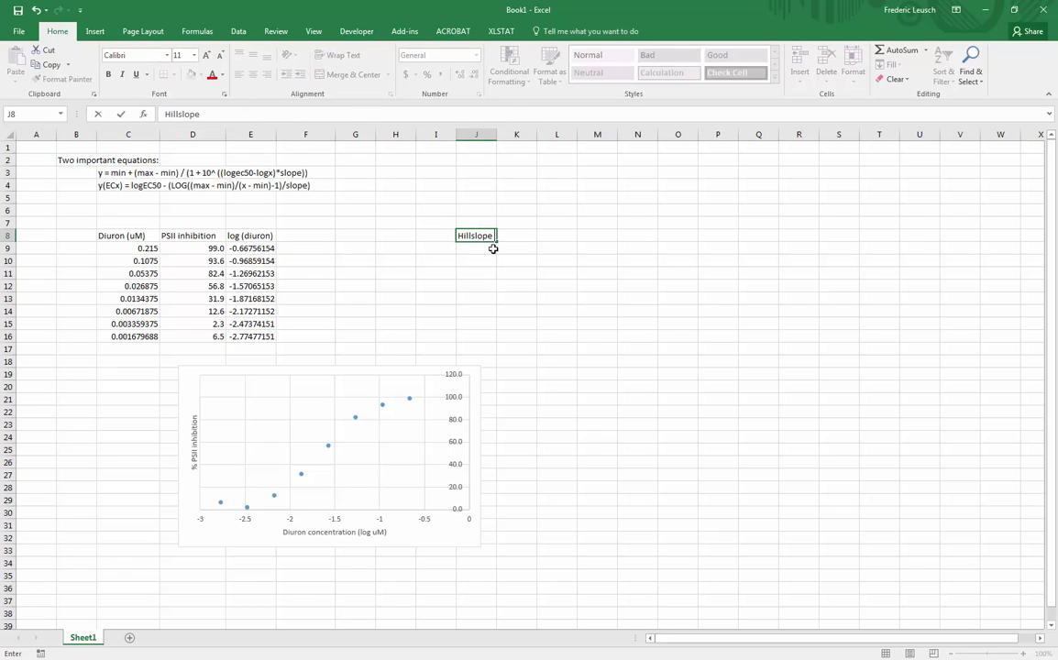
text( parametrer)
key(BackSpace)
key(BackSpace)
key(BackSpace)
text(ers)
key(Return)
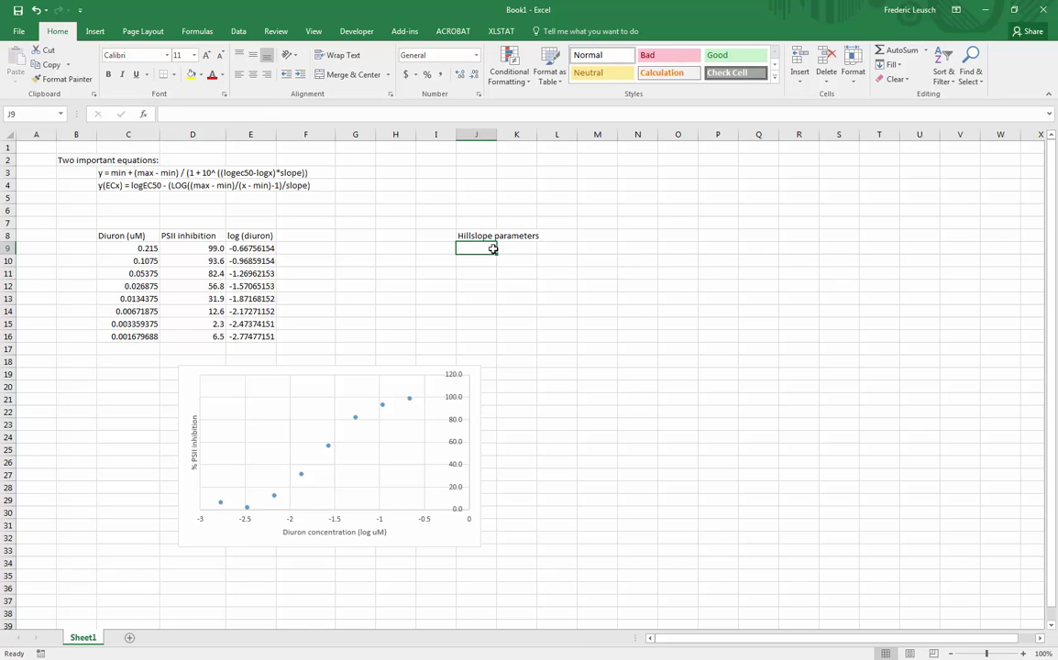
Enter the parameter labels min, max, logEC50 and slope in J9:J12
text(min)
key(Return)
text(max)
key(Return)
text(l)
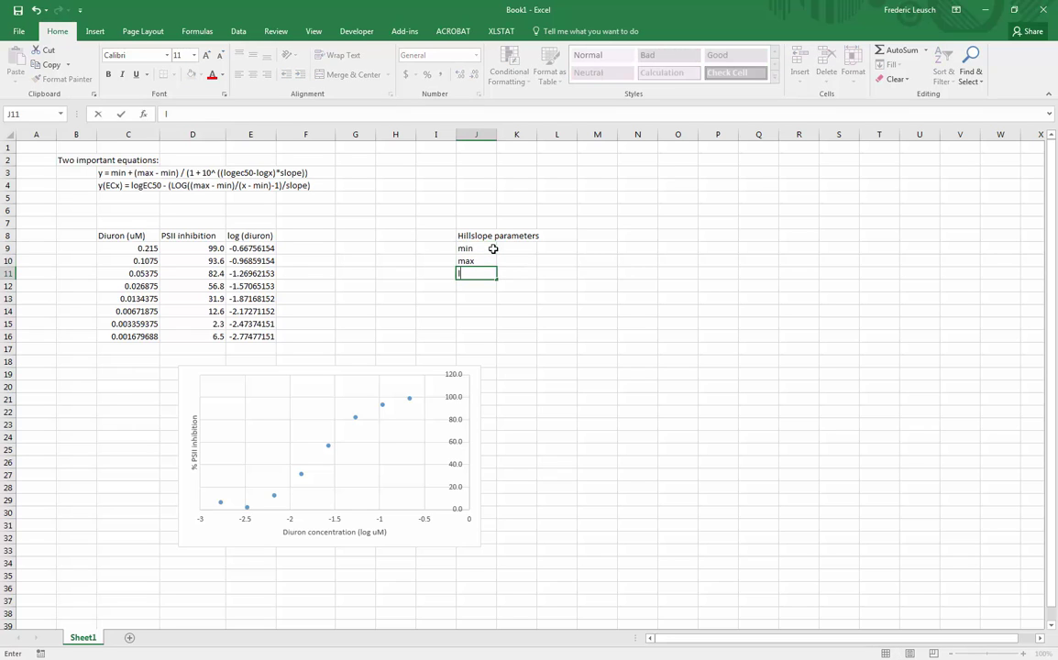
text(ogEC560)
key(Return)
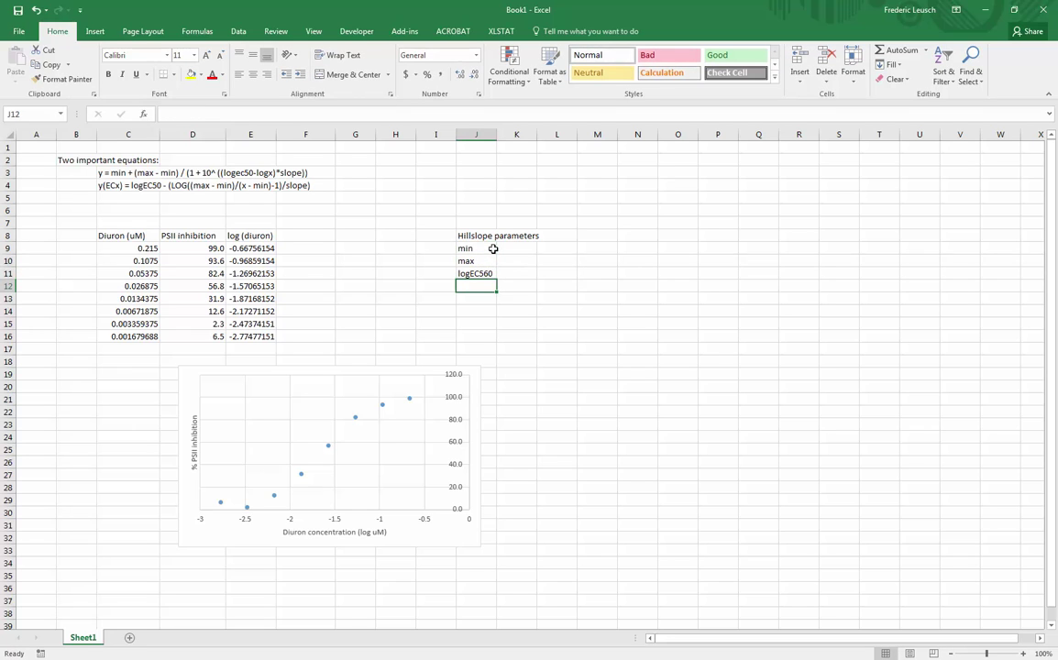
key(Up)
text(logEC50)
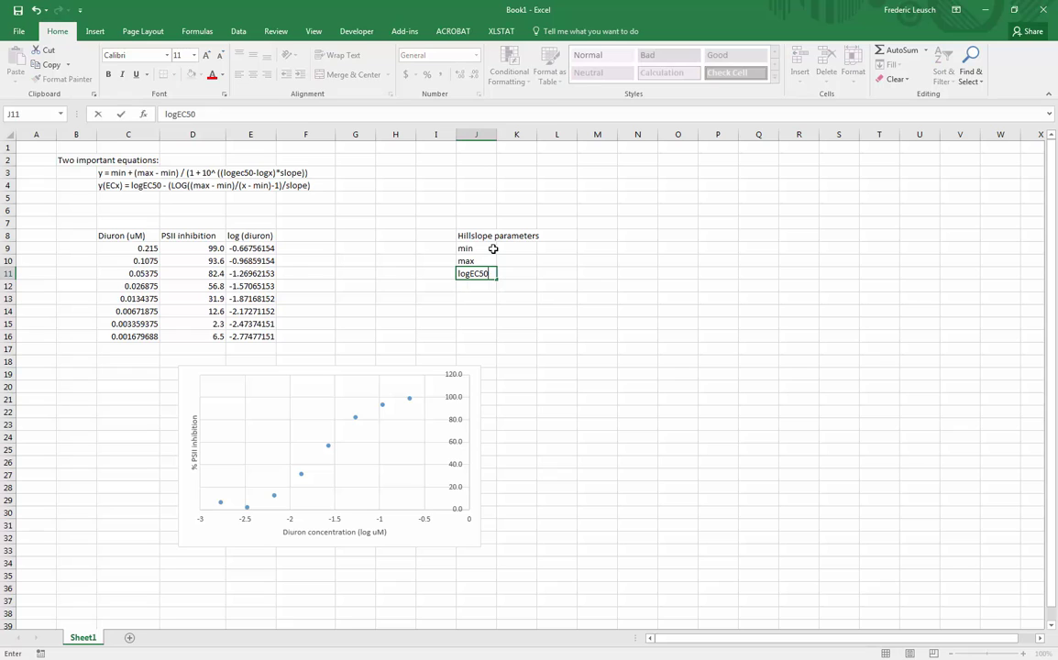
key(Return)
text(slope)
key(Return)
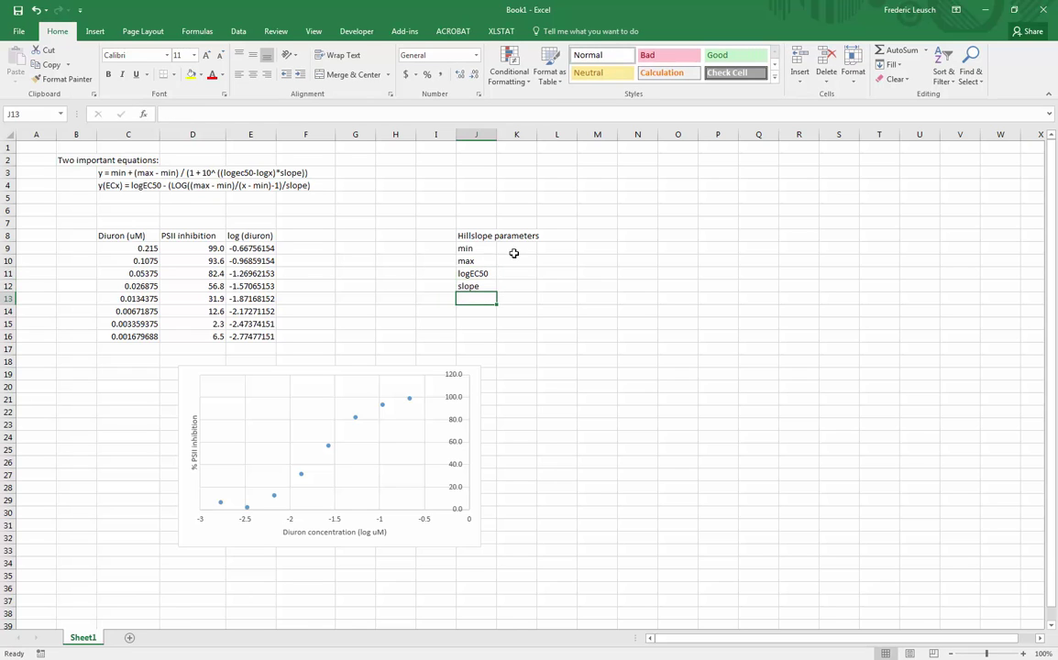
Enter starting parameter values in K9:K12: min 0, max 100, logEC50 -1.6 and slope 1
click(513, 252)
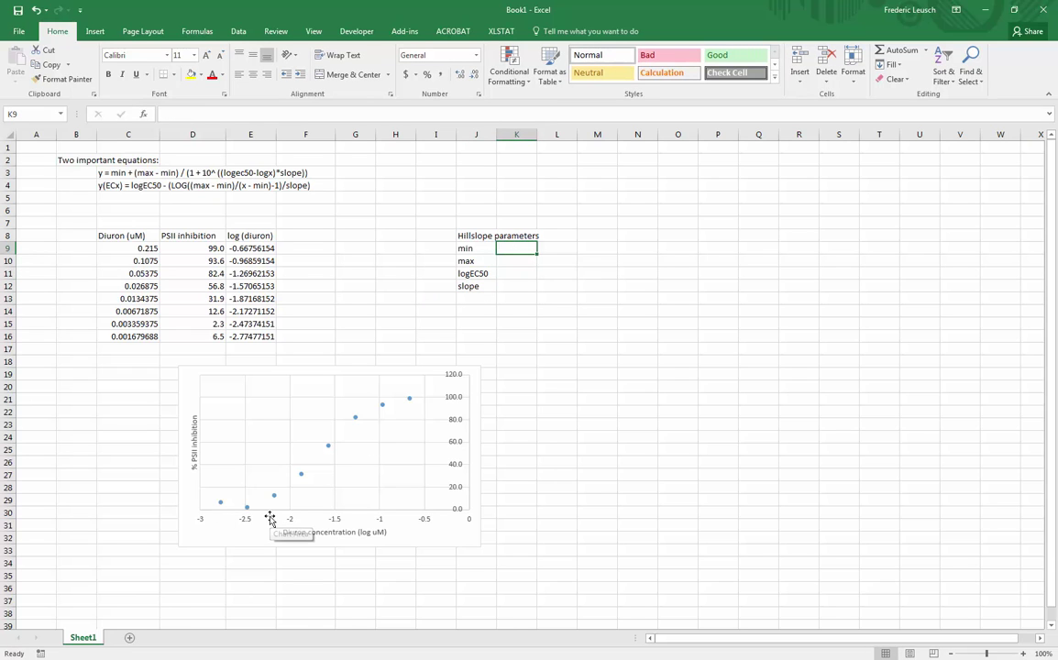
text(0)
key(Return)
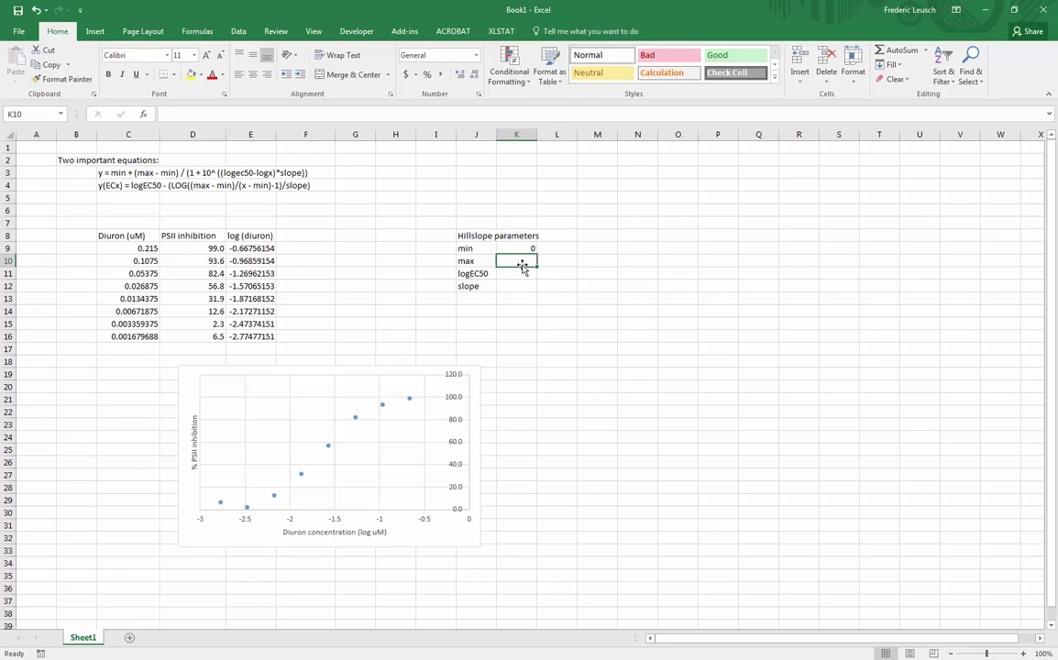
text(100)
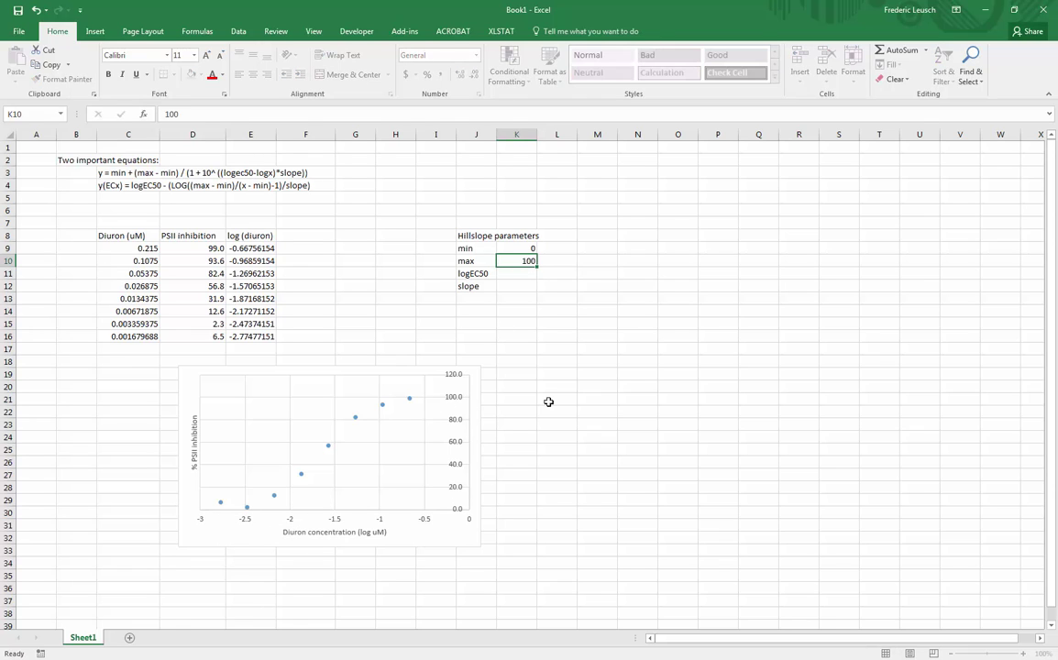
key(Return)
click(513, 295)
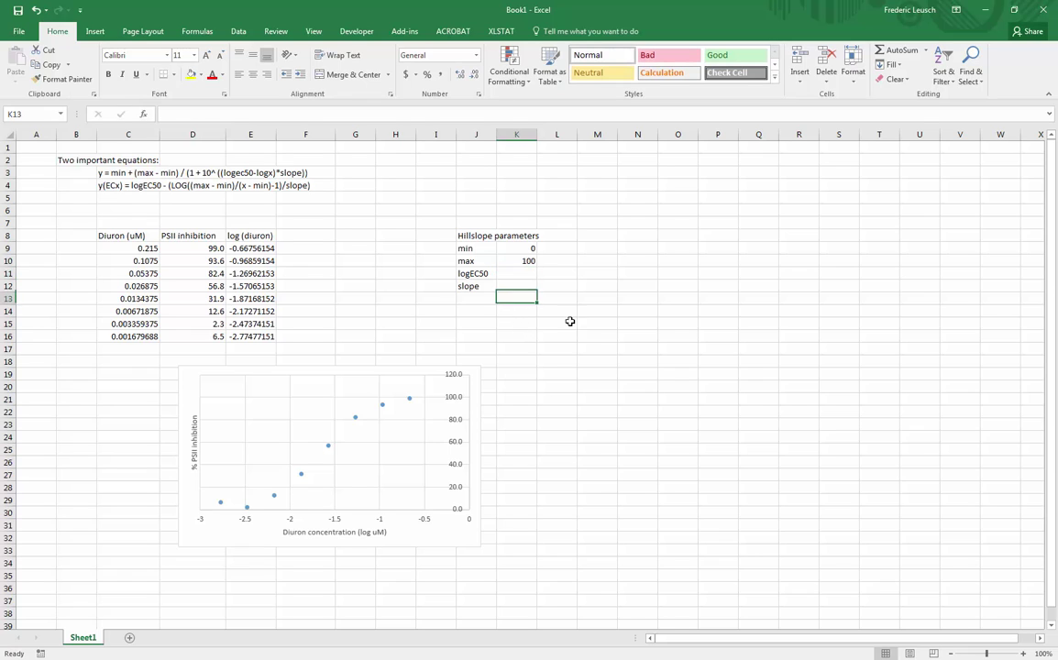
key(Up)
text(1)
key(Up)
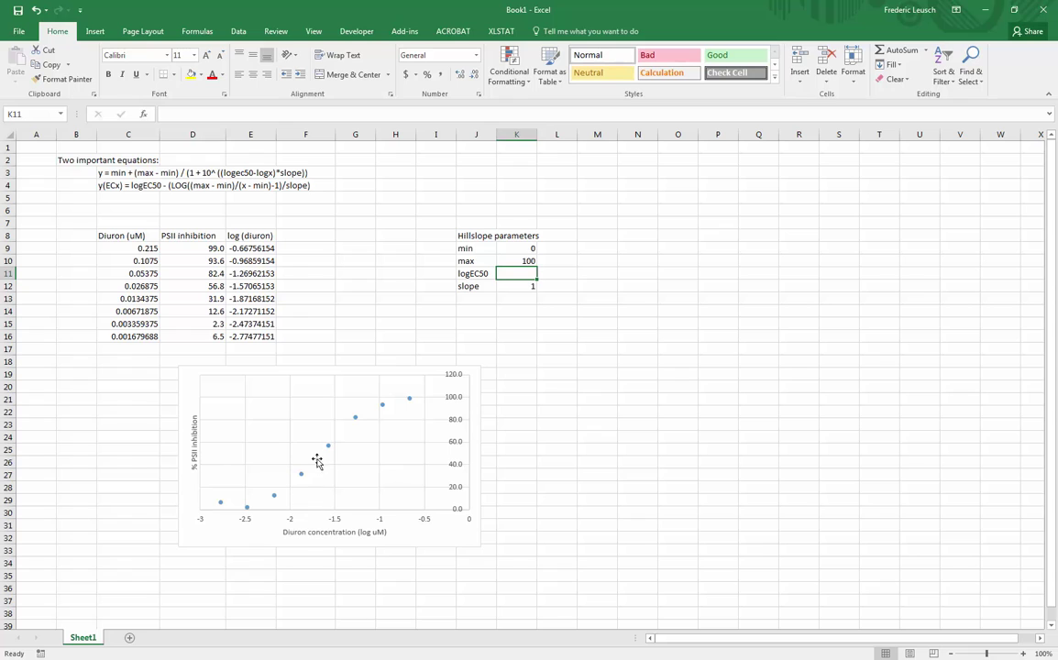
text(-1.6)
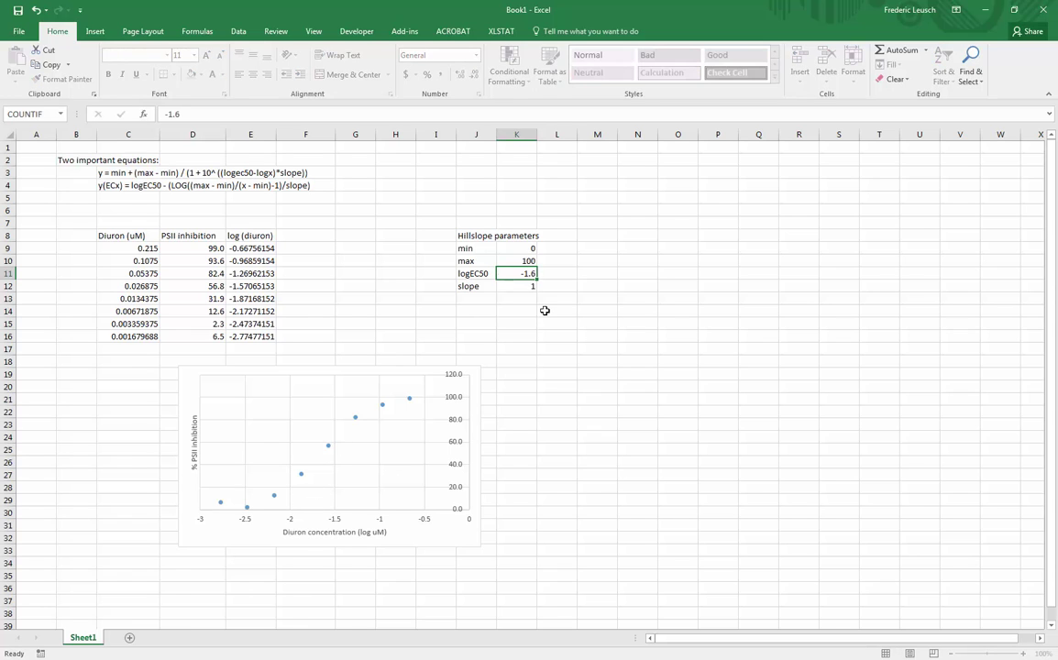
key(Return)
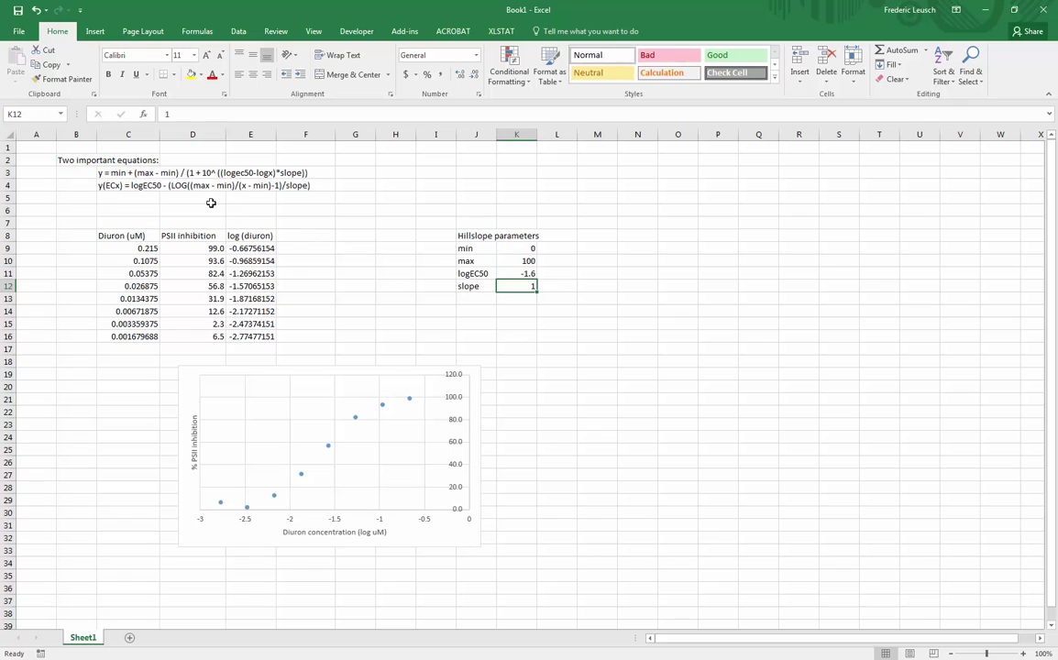
Add the column heading "pred y" in F8, beside log (diuron)
click(311, 236)
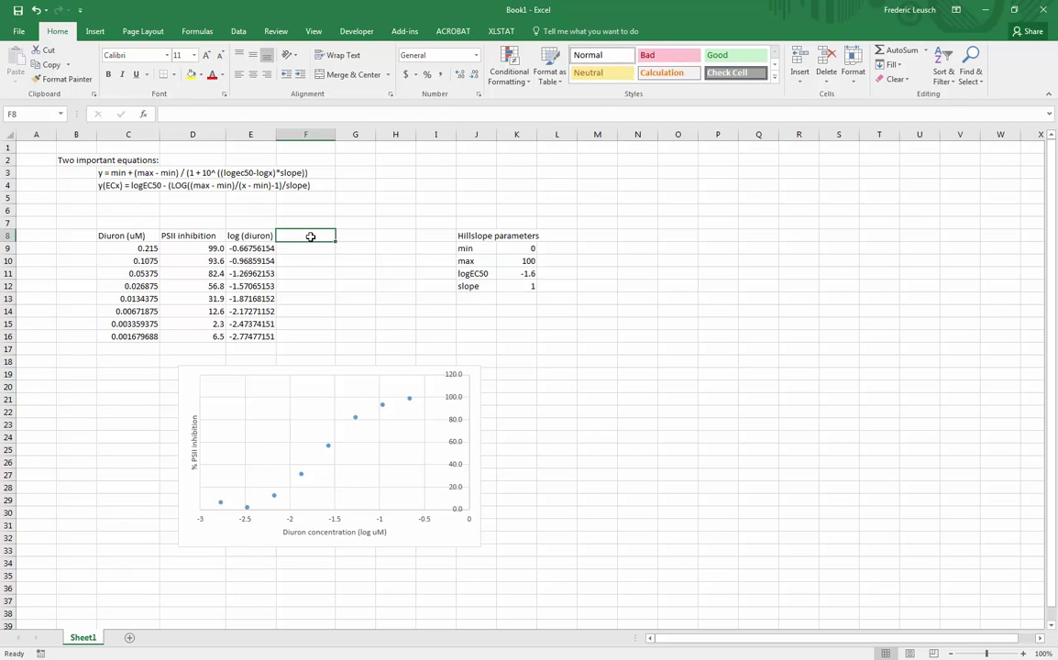
text(pred y)
key(Return)
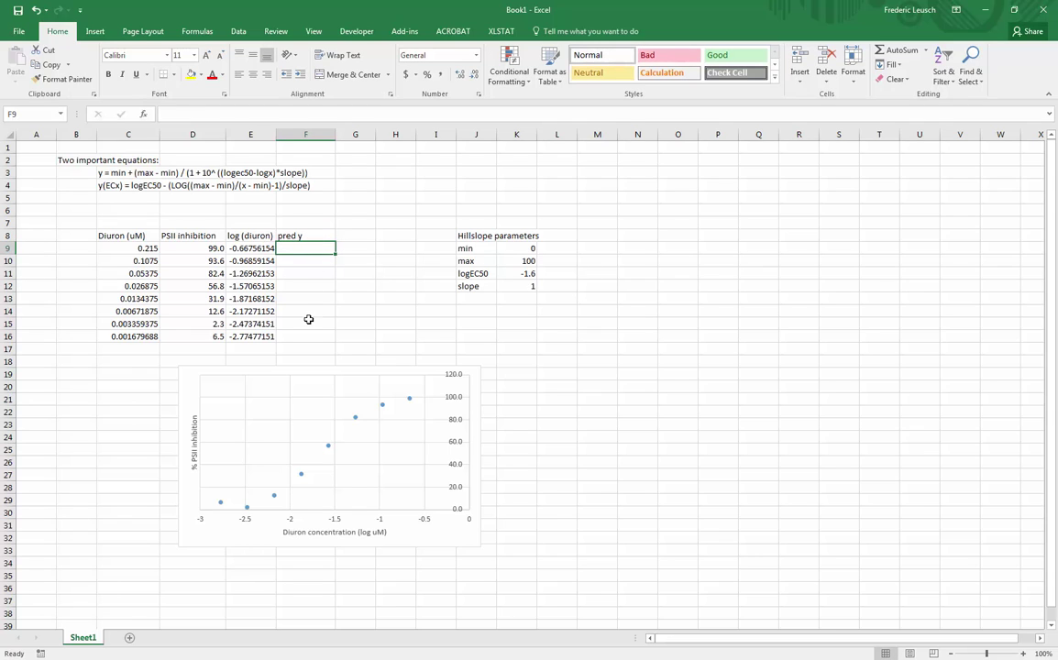
Enter the sigmoidal formula =K9+(K10-K9)/(1+10^((K11-E9)*K12)) in F9, accepting the closing parenthesis correction
text(=)
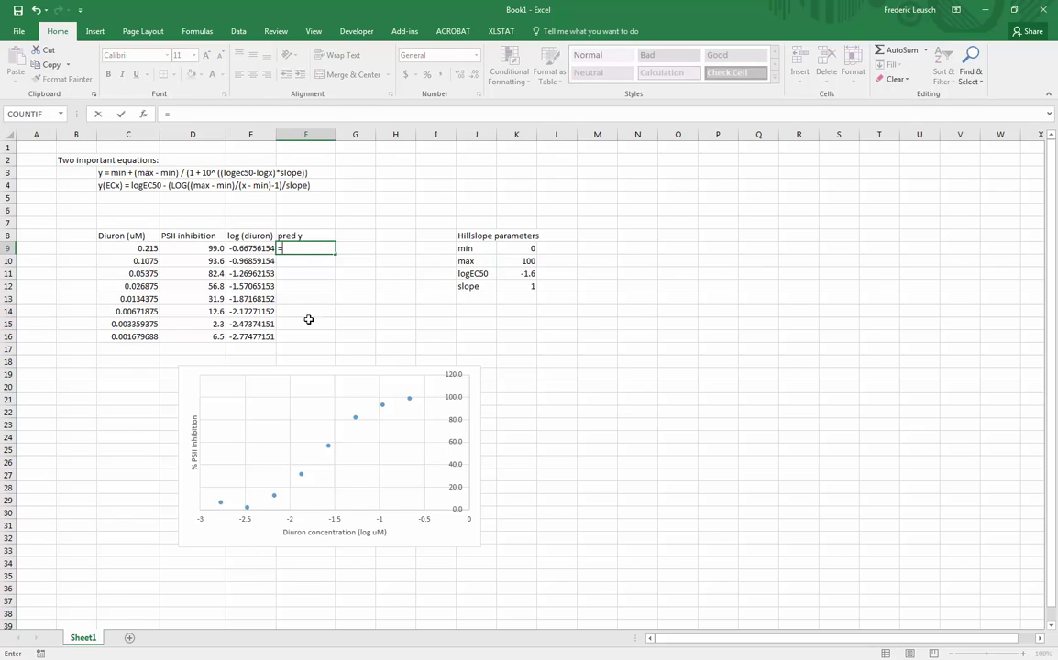
click(519, 247)
text(+()
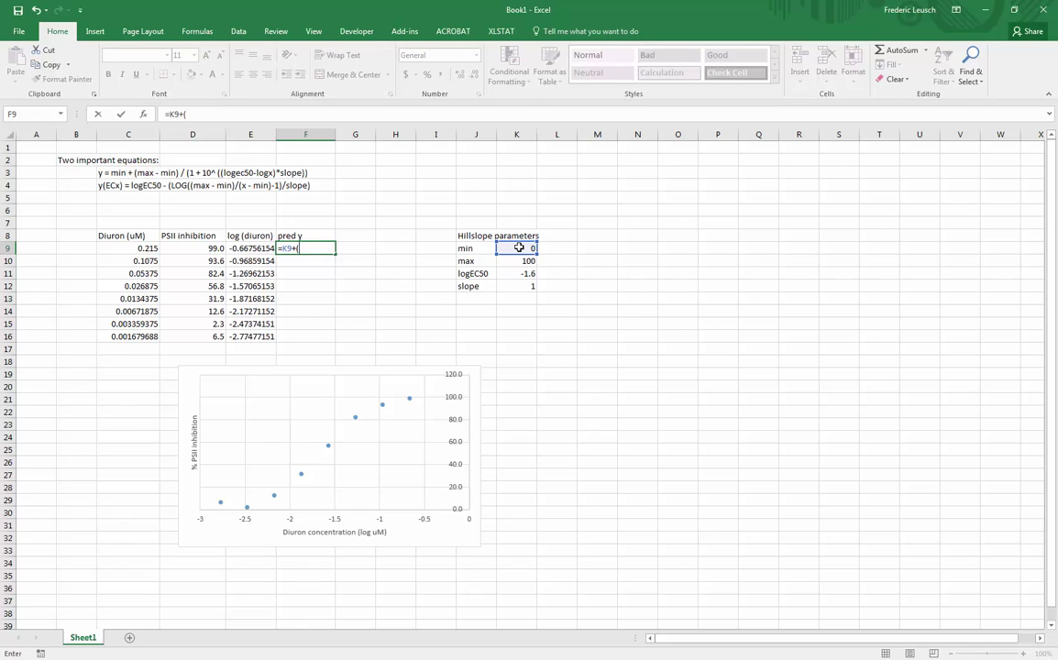
click(524, 262)
text(-)
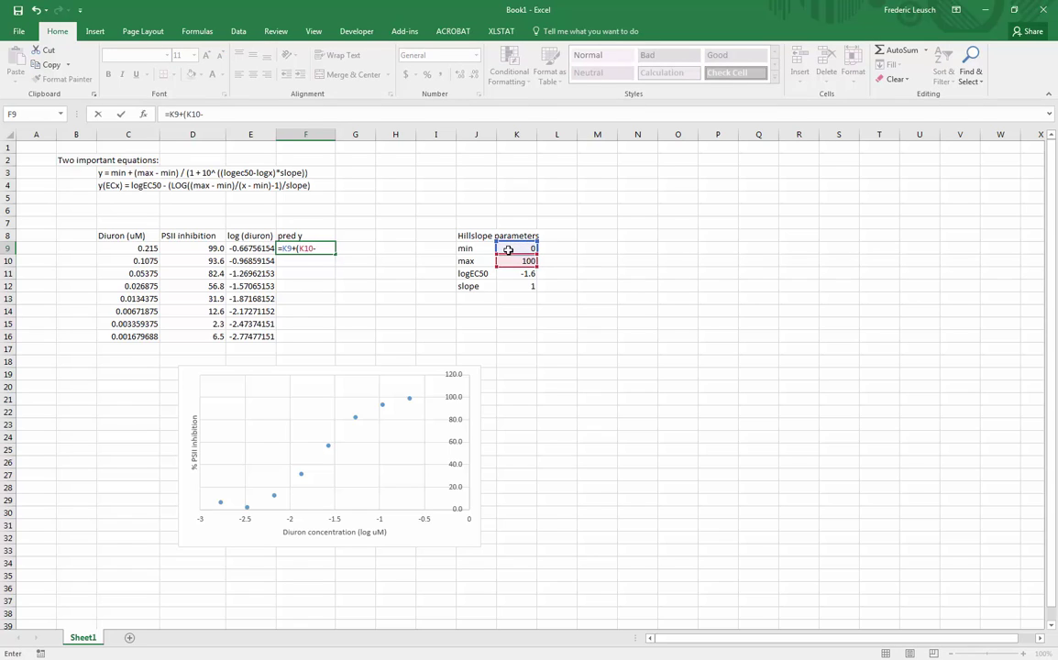
click(514, 249)
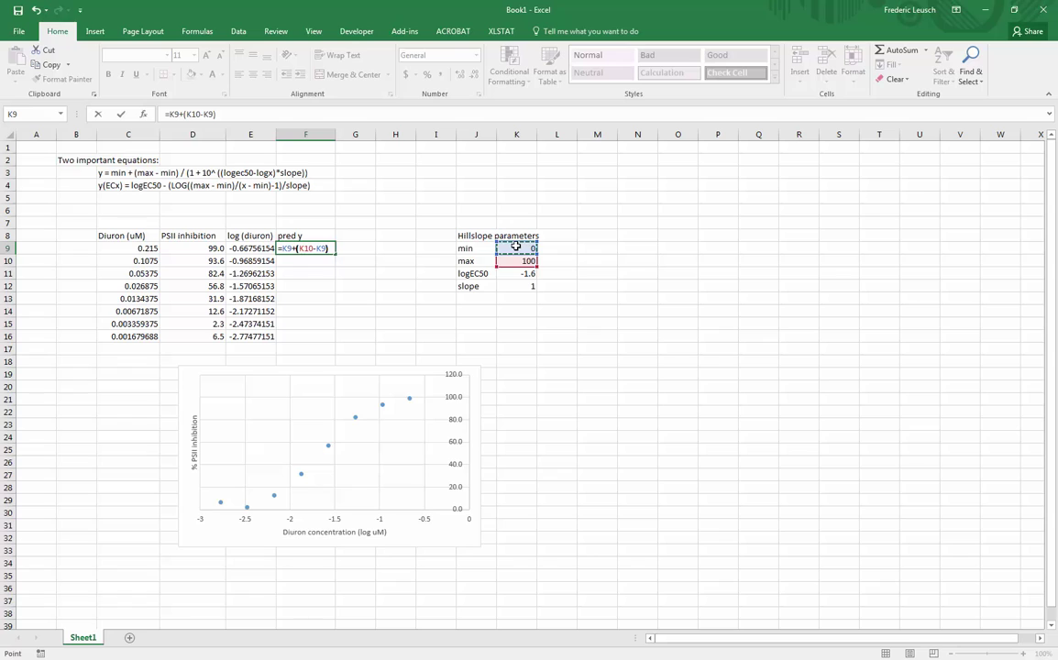
text()/(1+10^(()
click(518, 273)
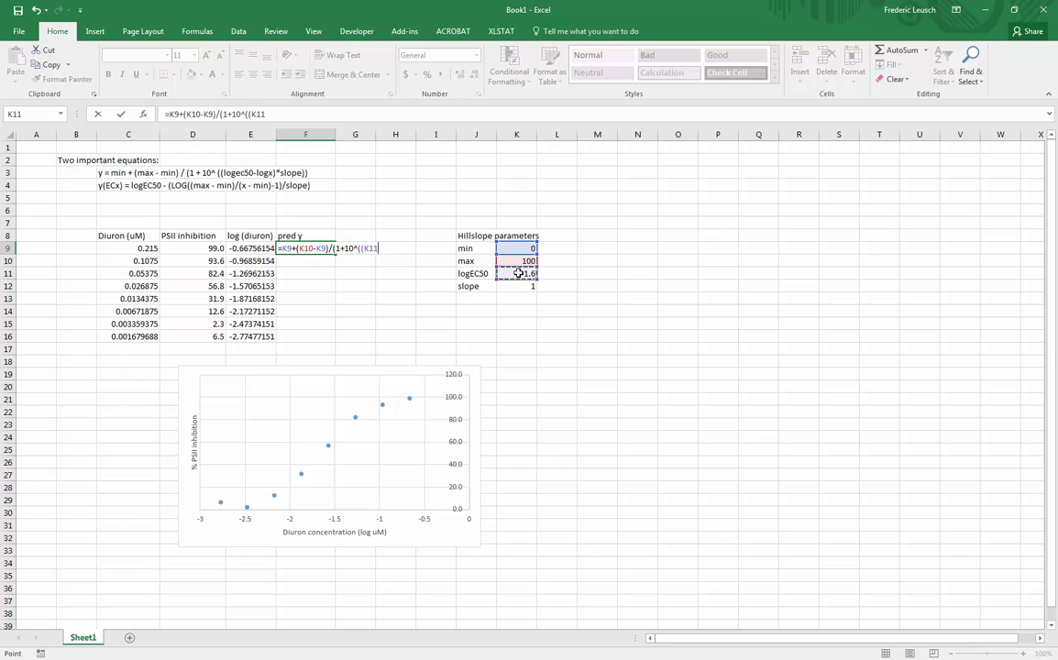
text(-)
click(249, 248)
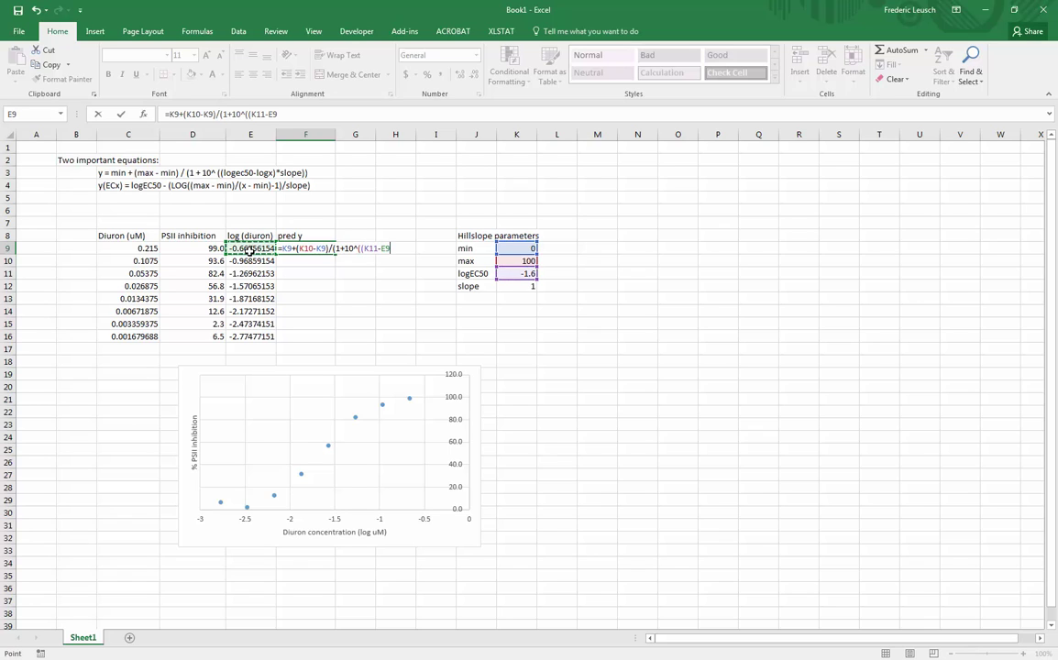
text()*)
click(527, 285)
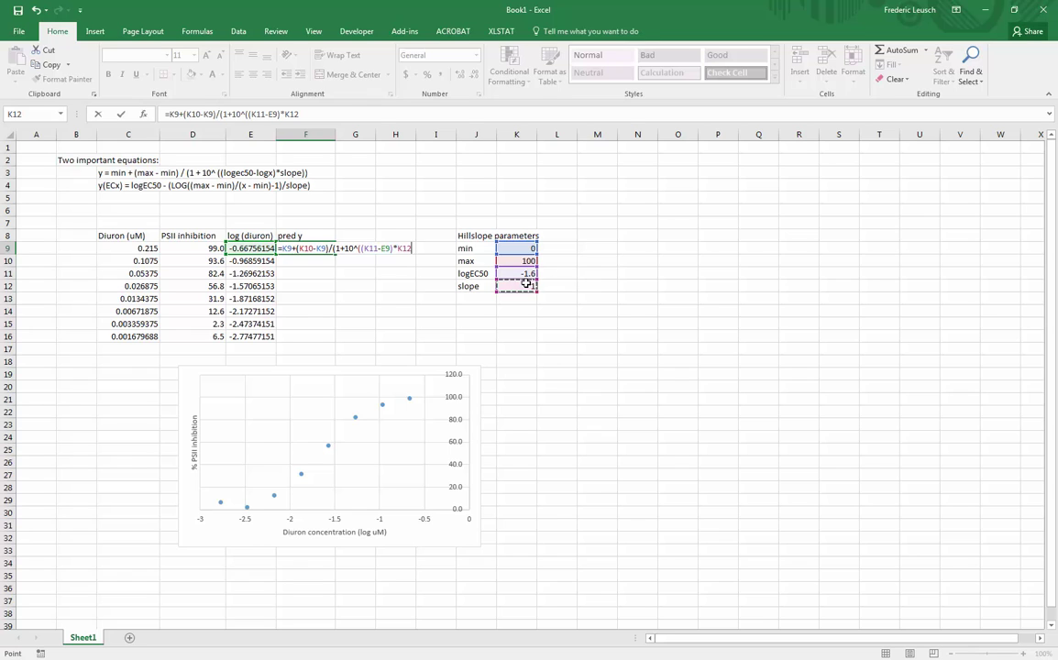
key(Return)
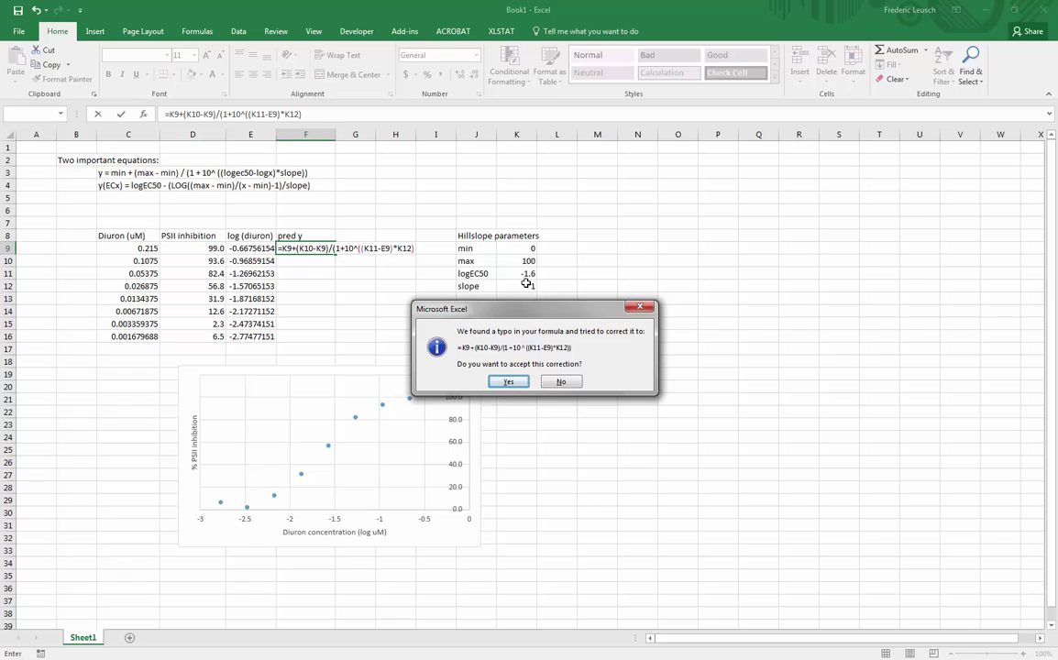
click(509, 383)
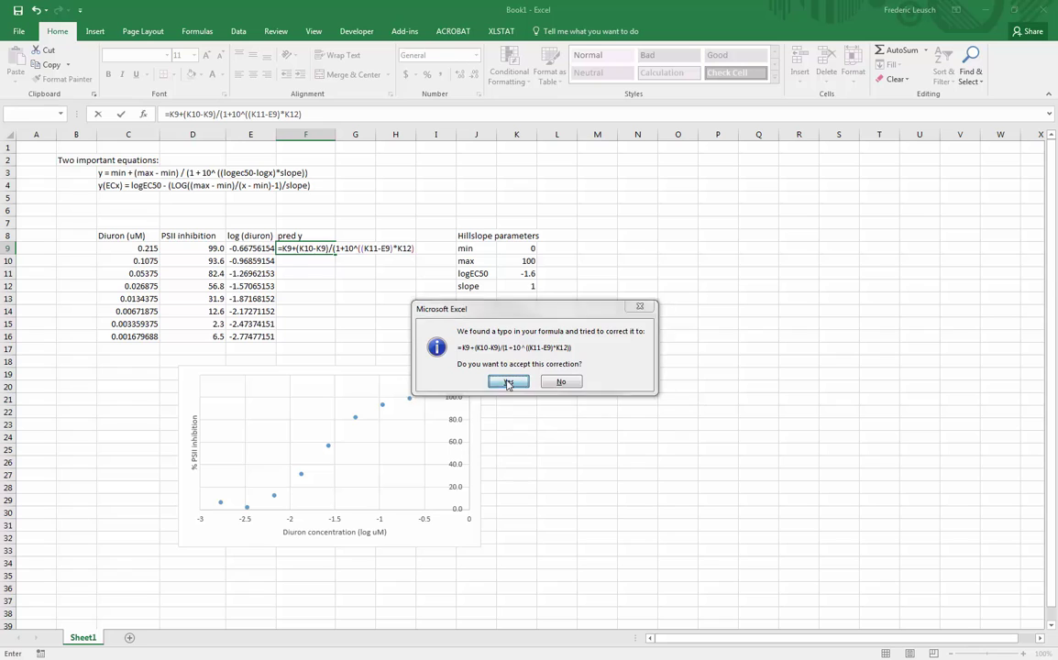
Try filling the F9 formula down to F16 and inspect the cell references copied into F10
click(325, 249)
drag(336, 254, 335, 341)
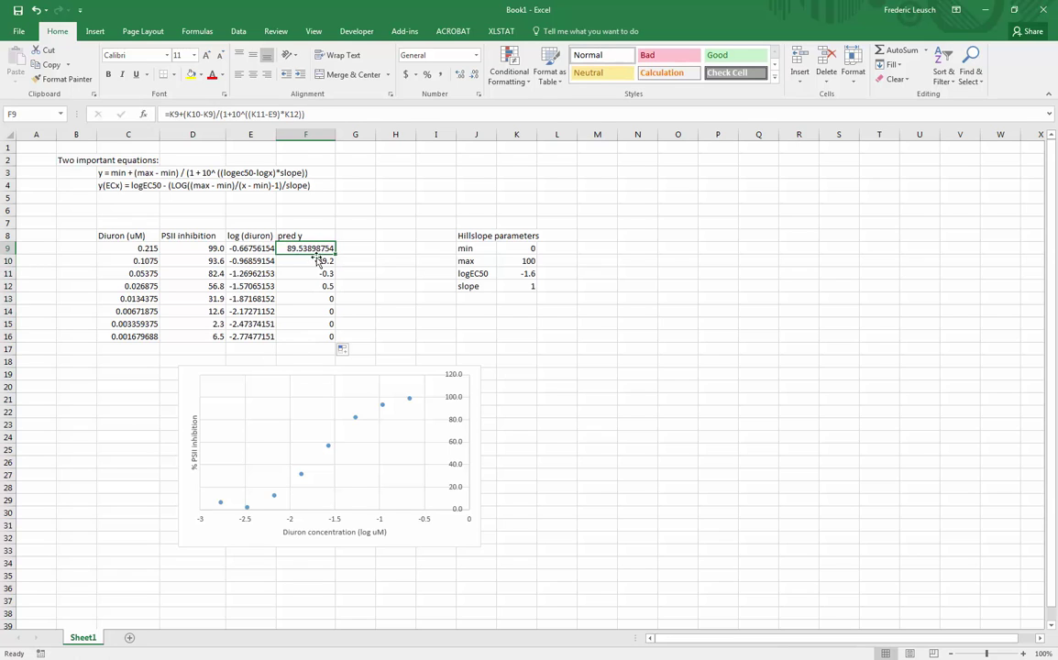
click(314, 261)
click(271, 116)
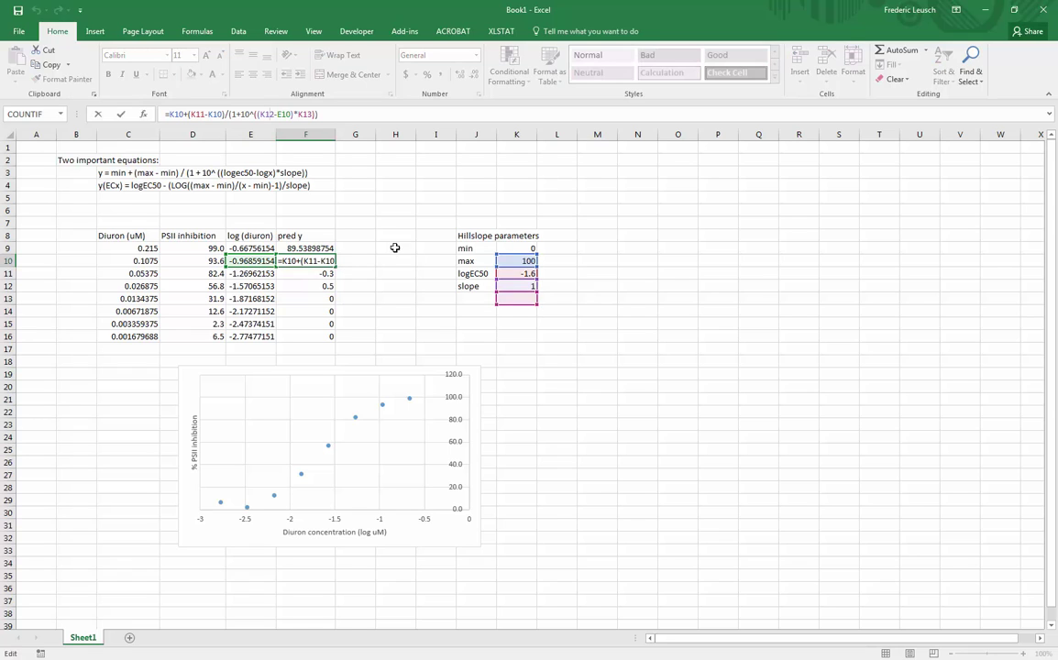
click(318, 259)
Make the K9, K10, K11 and K12 references in the F9 formula absolute, keeping E9 relative, and fill it down to F16
click(310, 243)
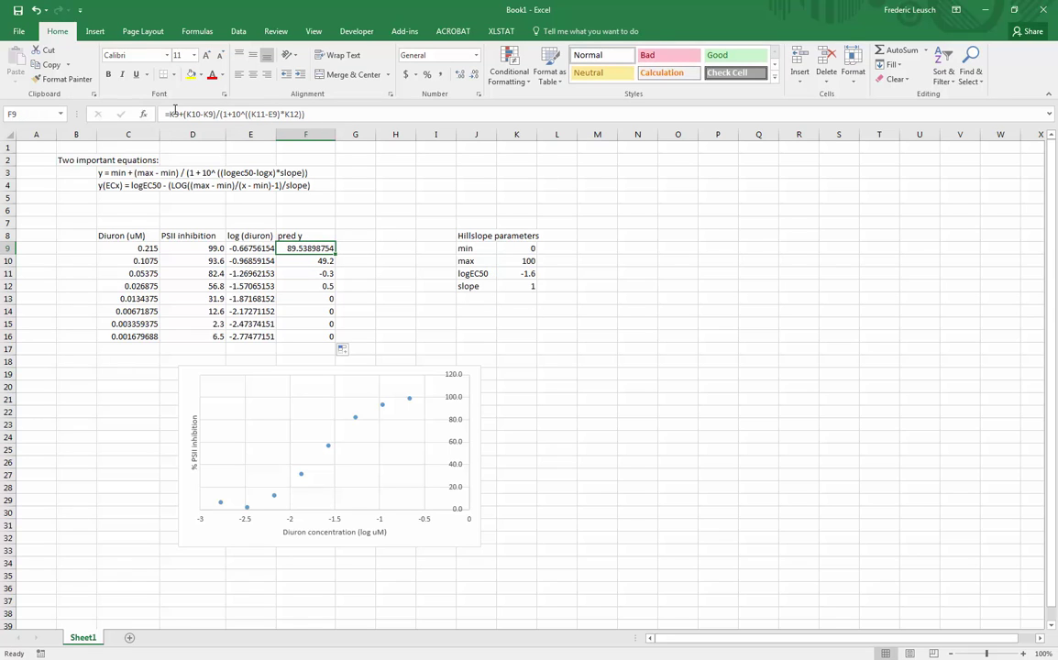
click(174, 112)
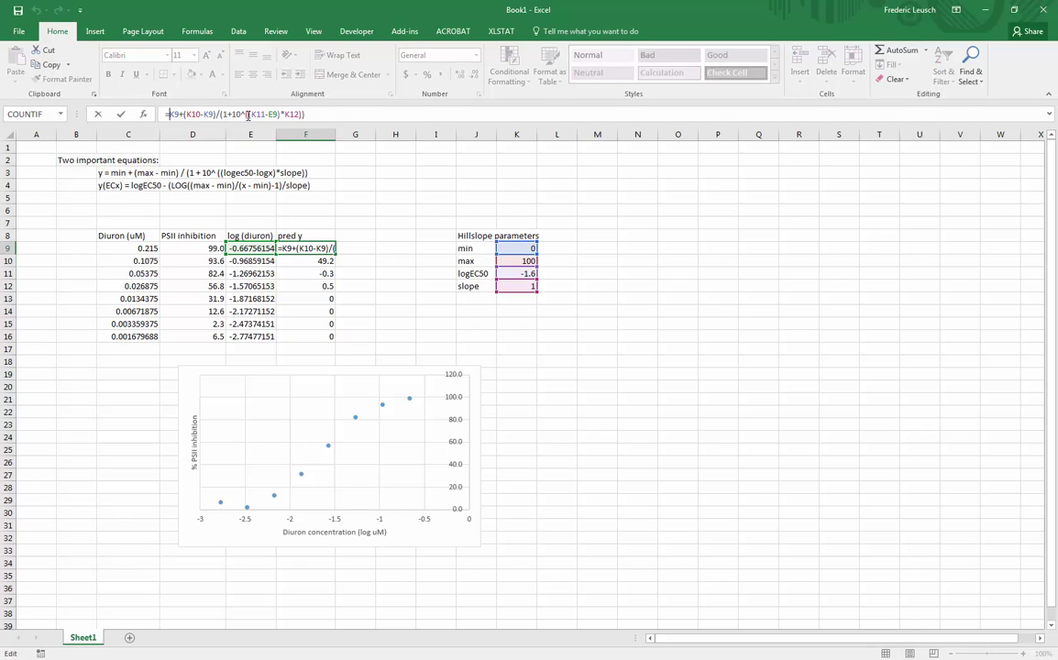
double_click(174, 113)
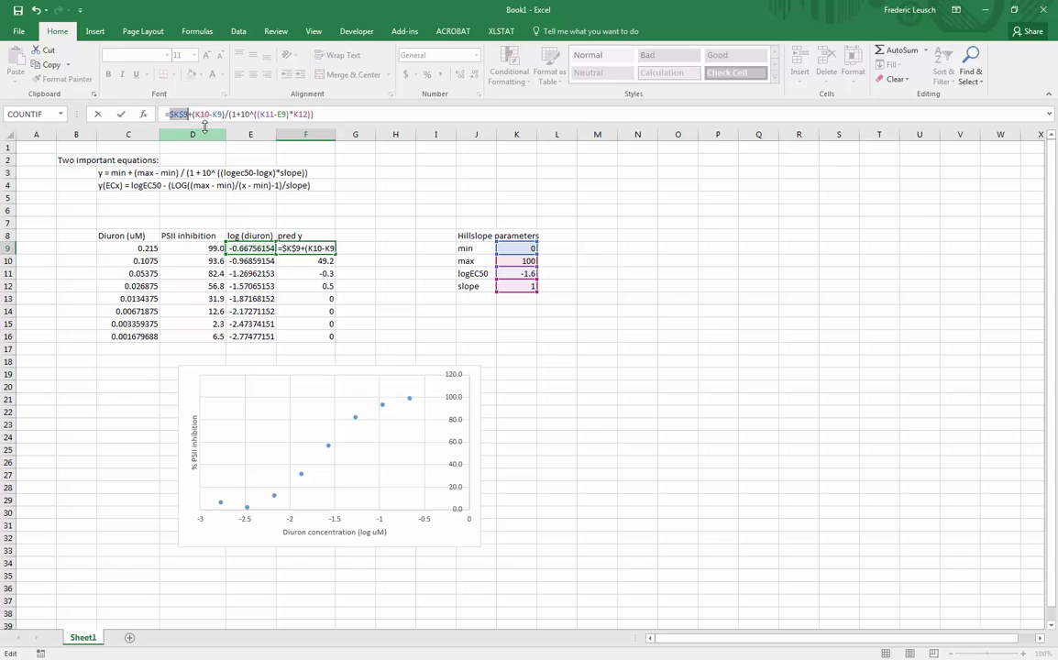
key(F4)
double_click(197, 113)
key(F4)
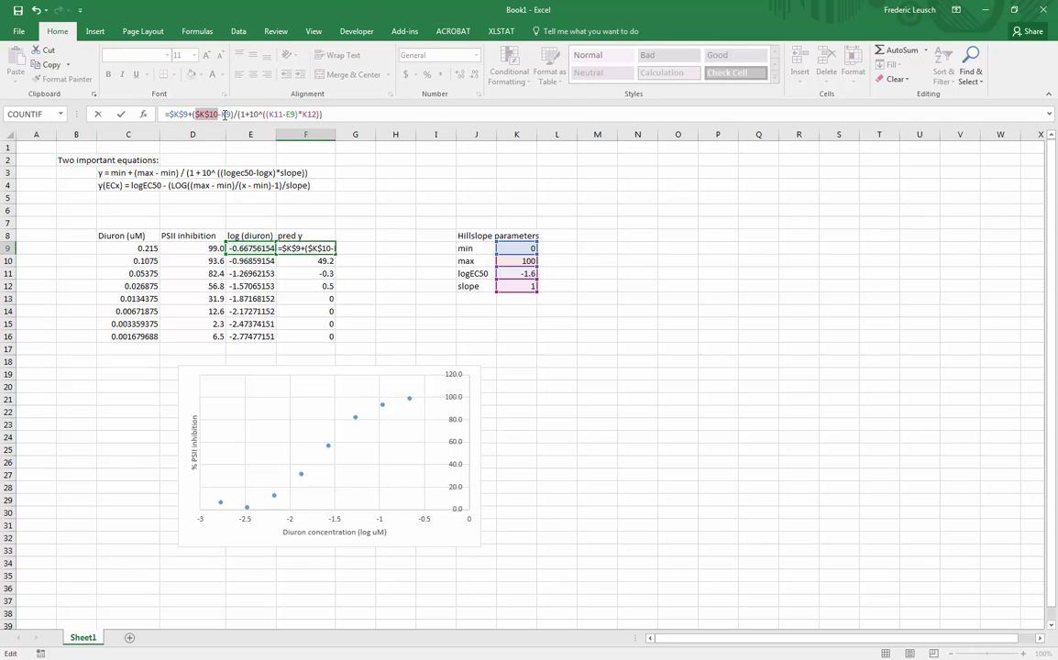
double_click(227, 114)
key(F4)
double_click(283, 114)
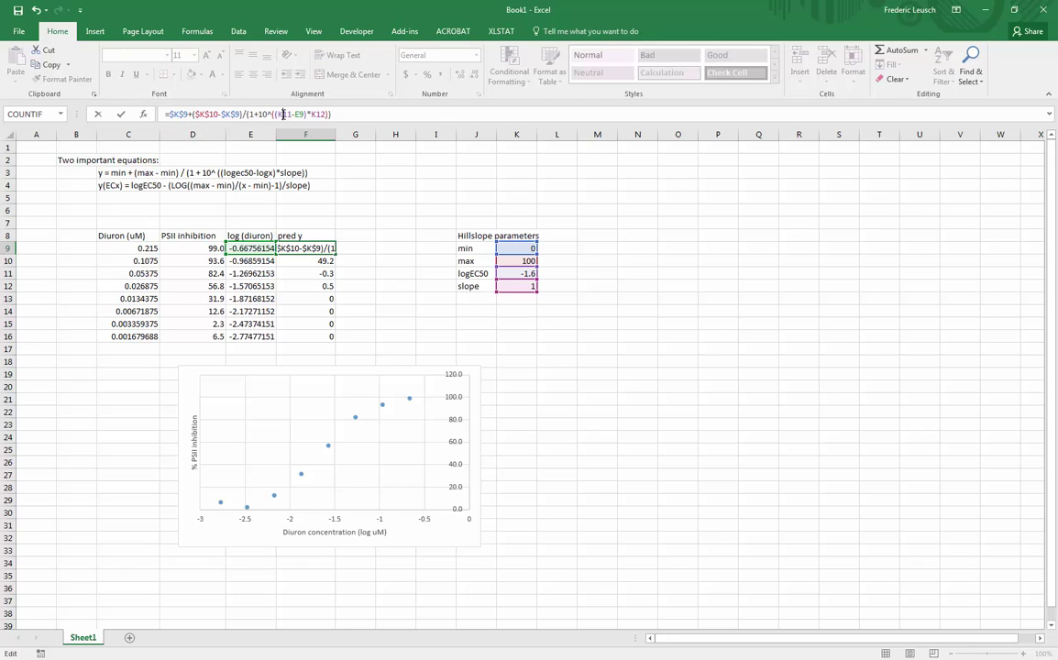
key(F4)
double_click(325, 114)
key(F4)
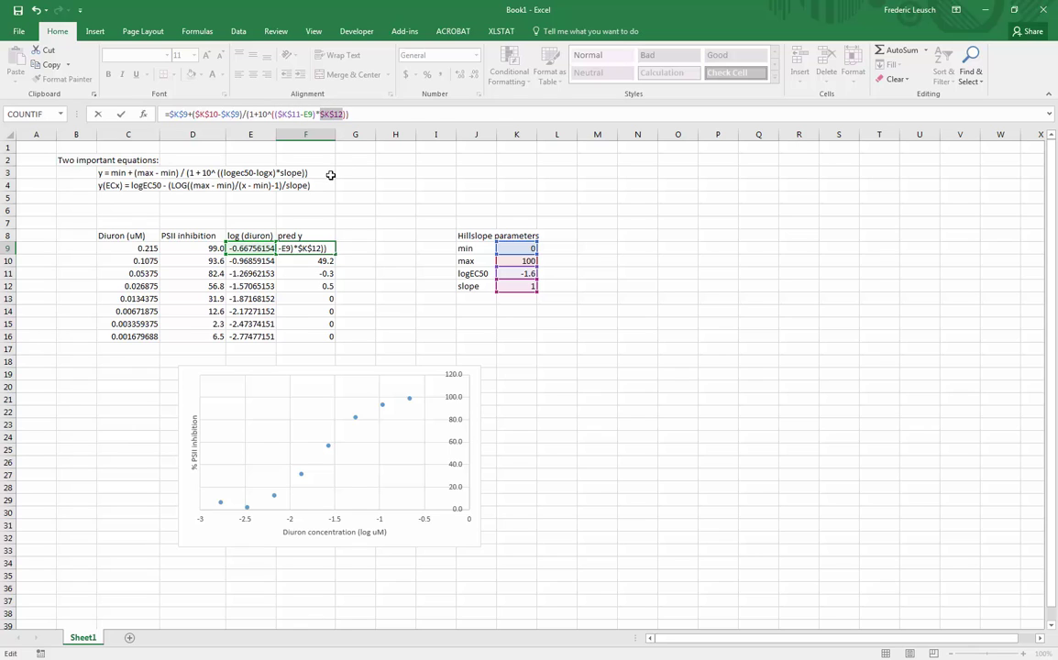
key(Return)
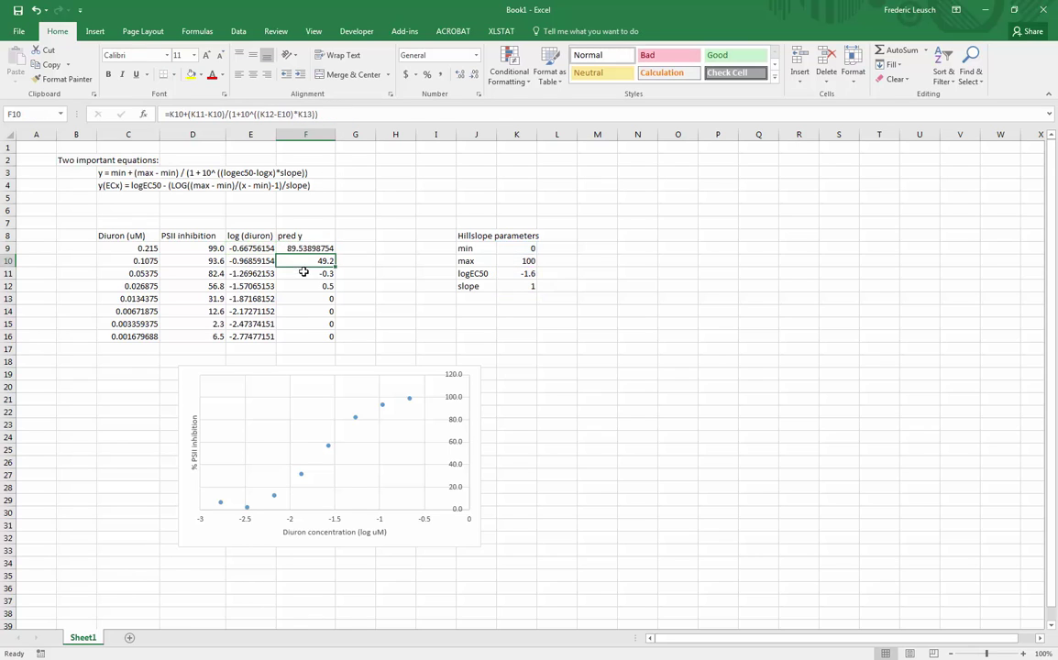
click(320, 248)
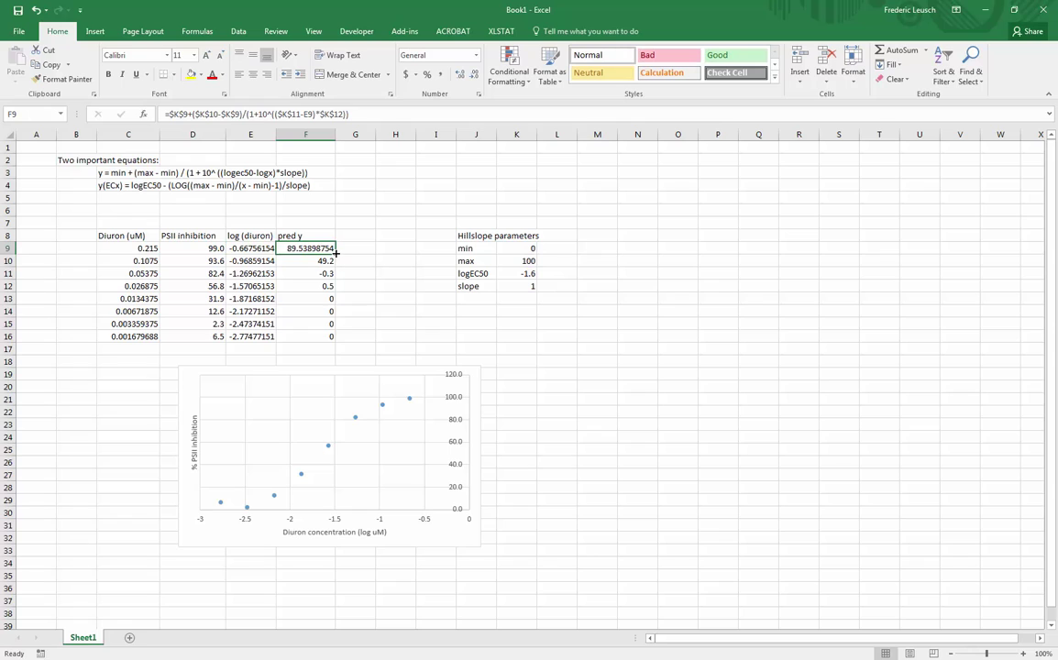
drag(336, 253, 347, 341)
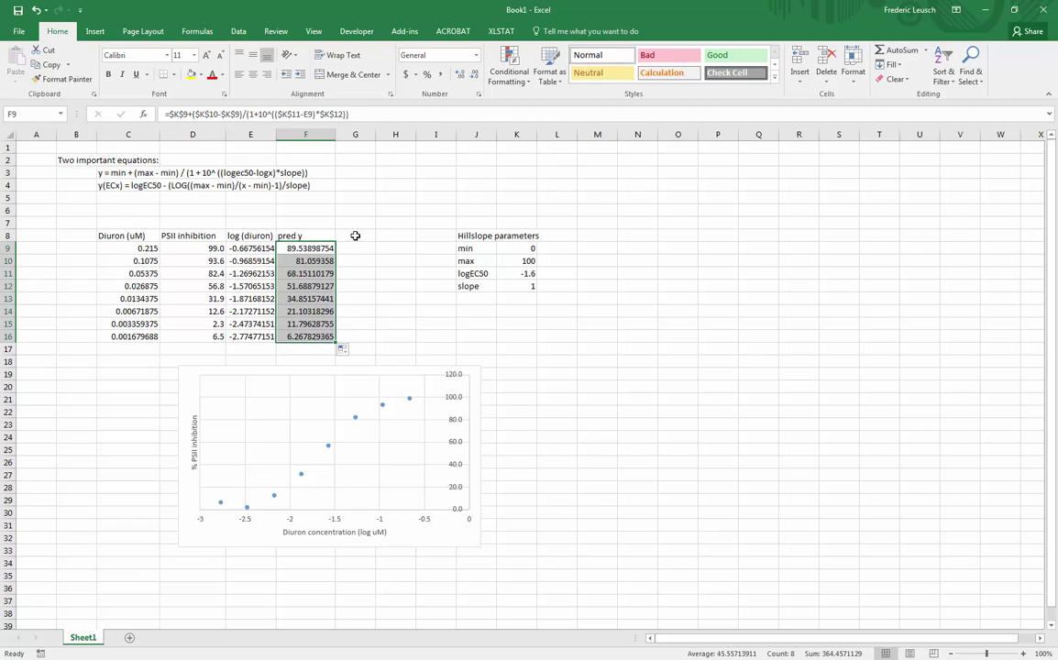
Widen column G and add the column heading "sr" in G8, beside pred y
drag(375, 135, 400, 137)
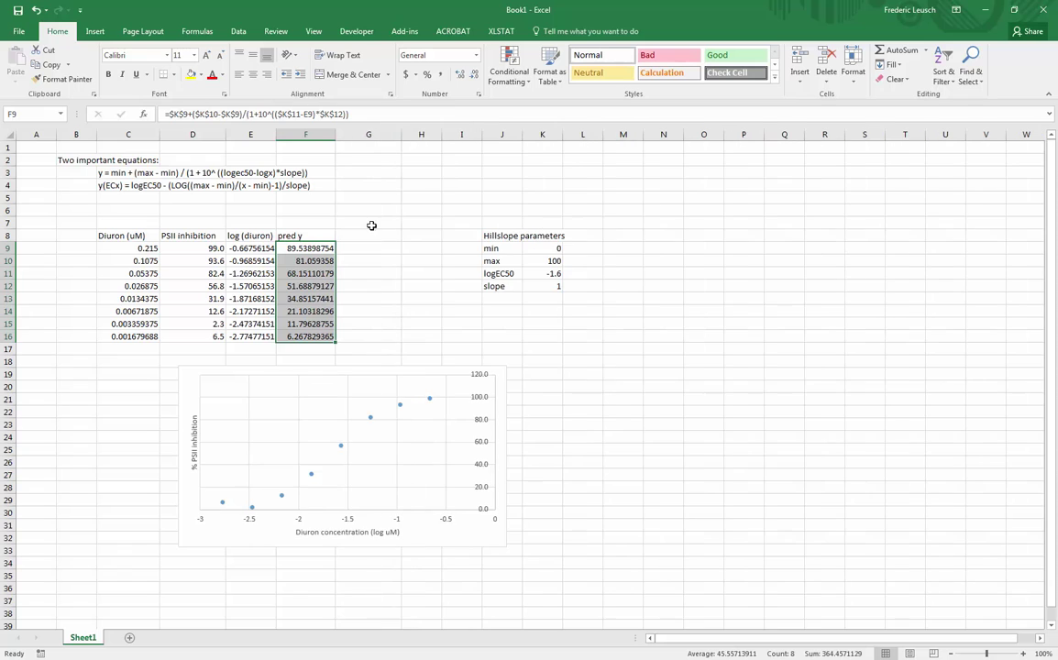
click(377, 235)
text(s)
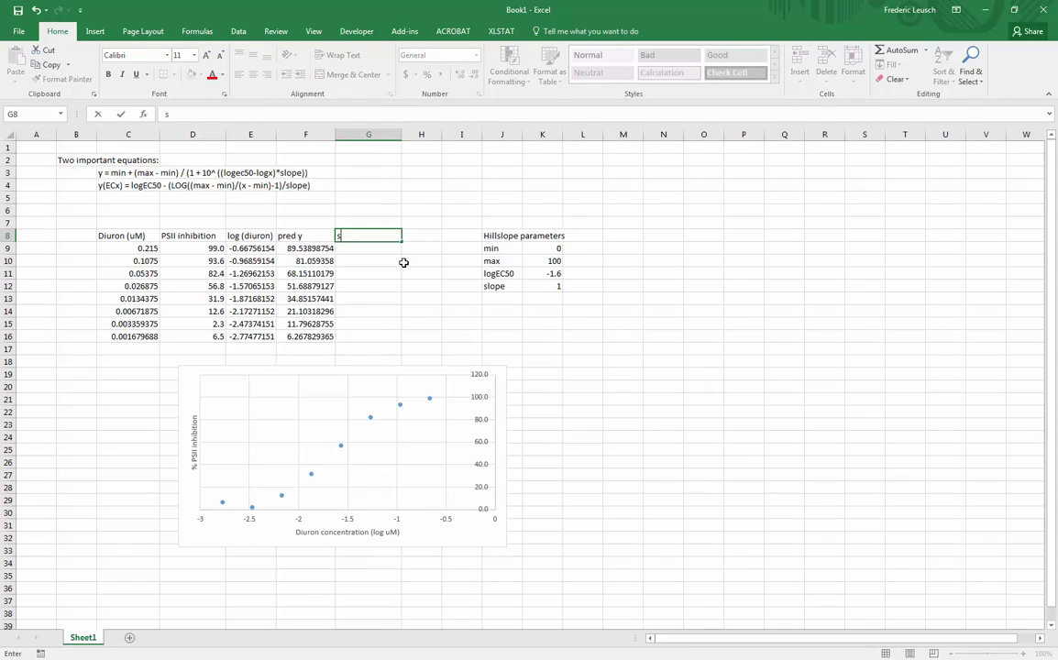
text(r)
key(Return)
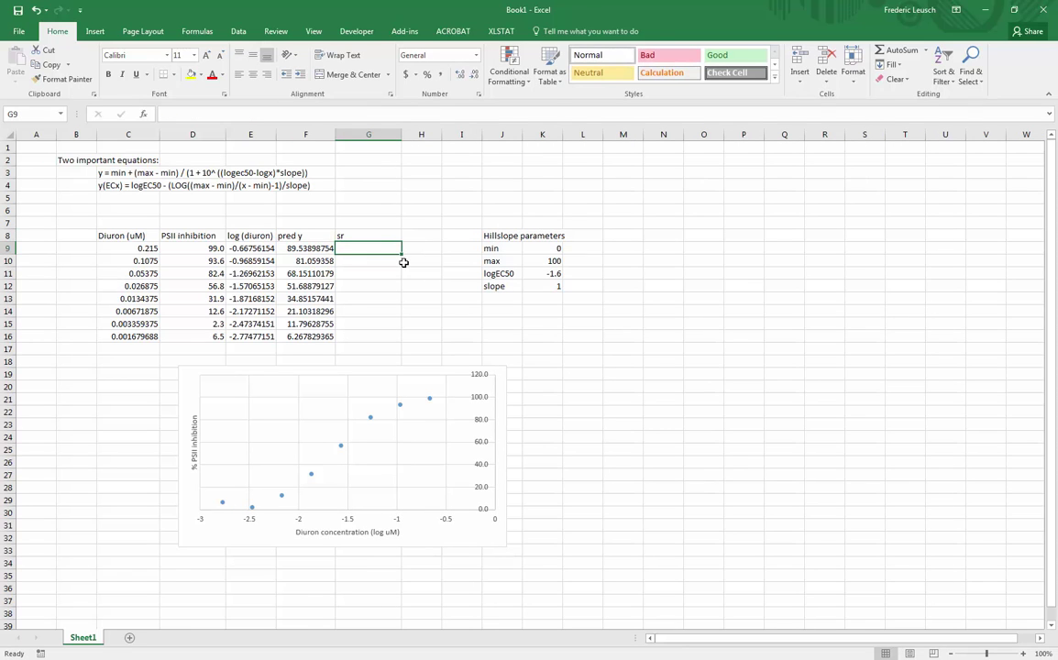
Enter the squared-residual formula =(F9-D9)^2 in G9 and fill it down to G16
text(=)
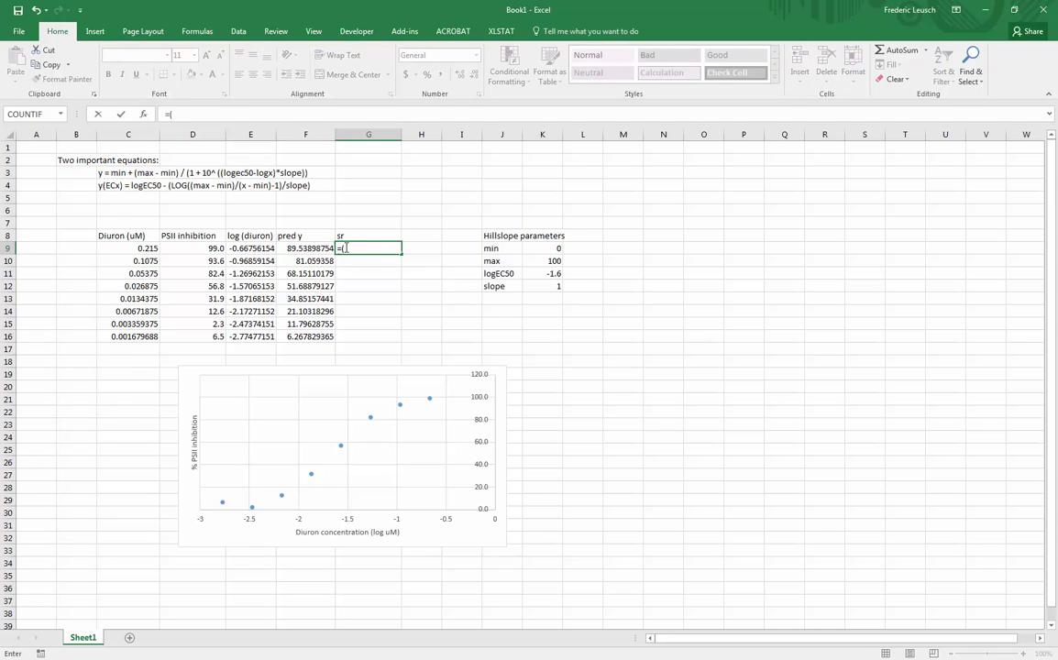
text(()
click(313, 249)
text(-)
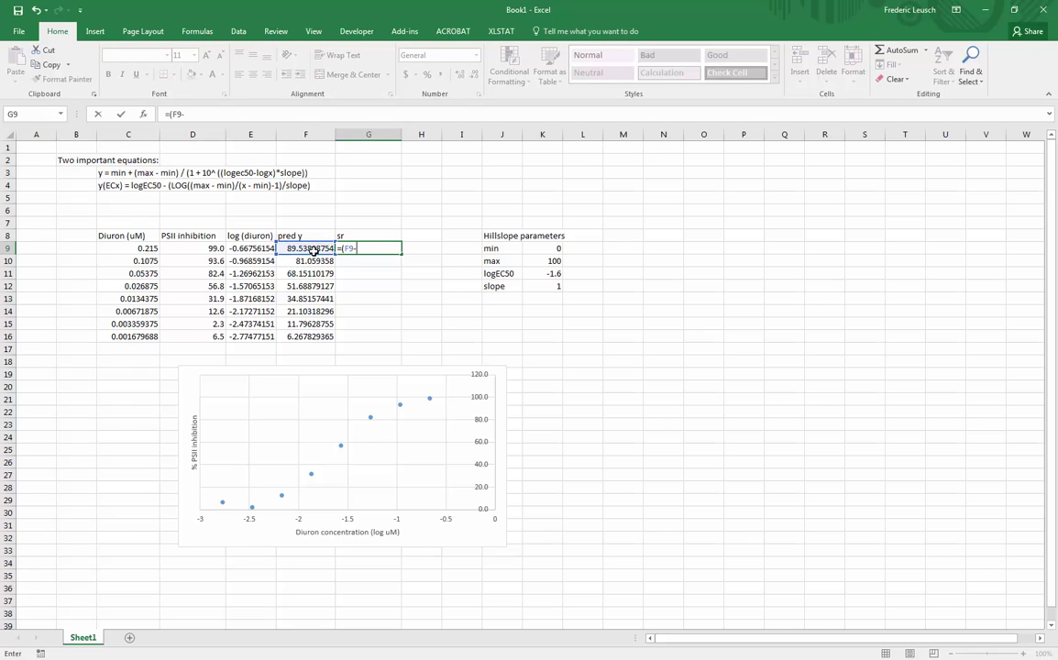
click(191, 247)
text()^2)
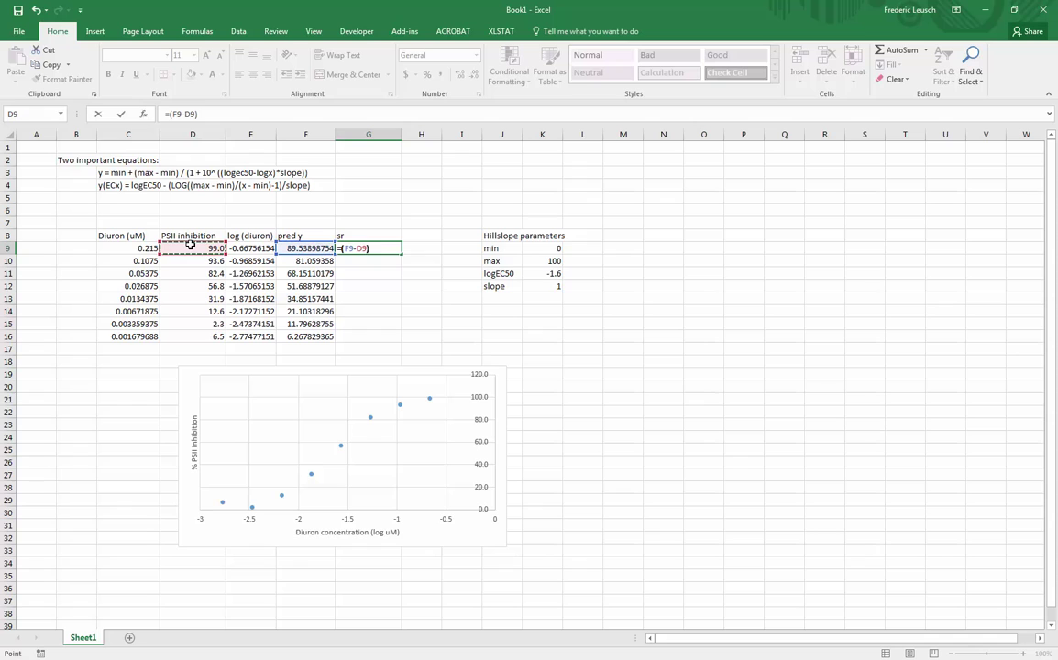
key(Return)
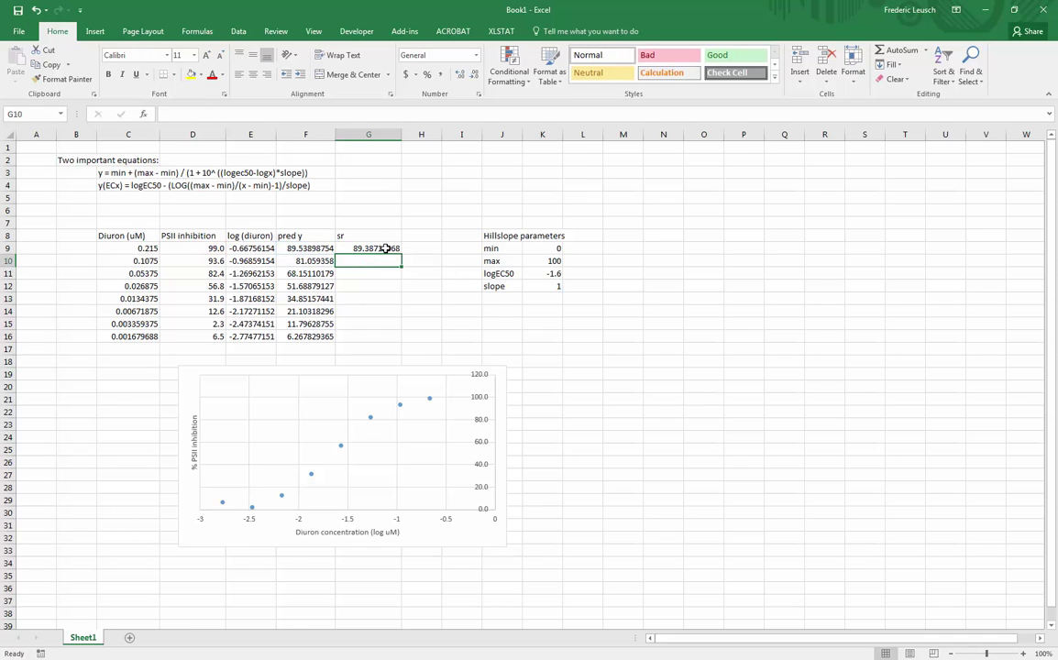
click(390, 249)
drag(402, 253, 415, 348)
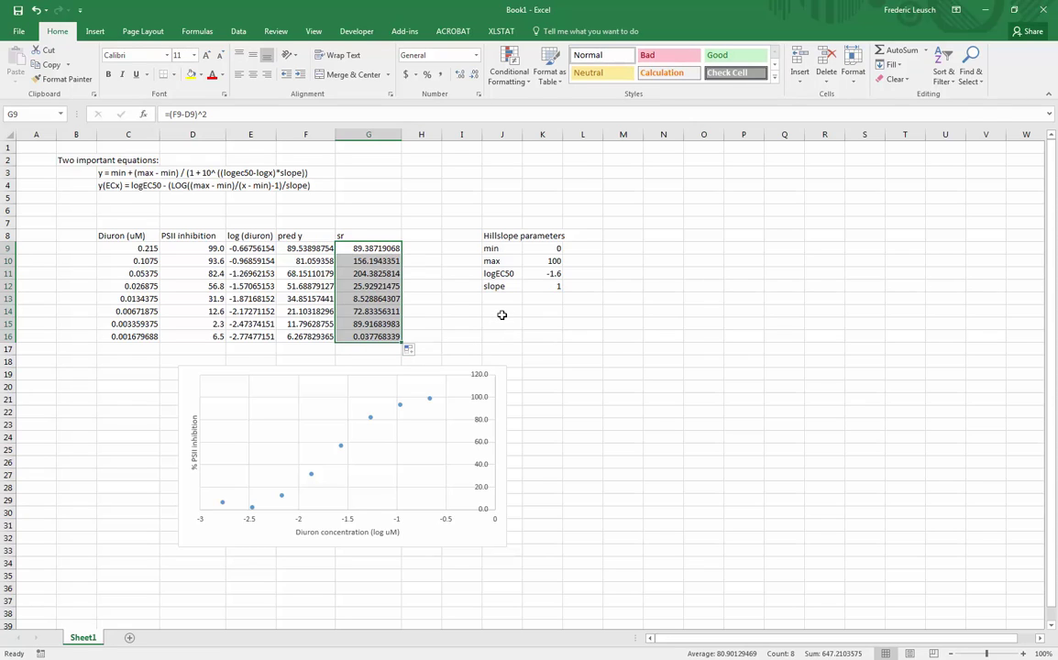
Add the label "ssr" in J14 and total the squared residuals in K14 with =SUM(G9:G16)
click(501, 314)
text(ssr)
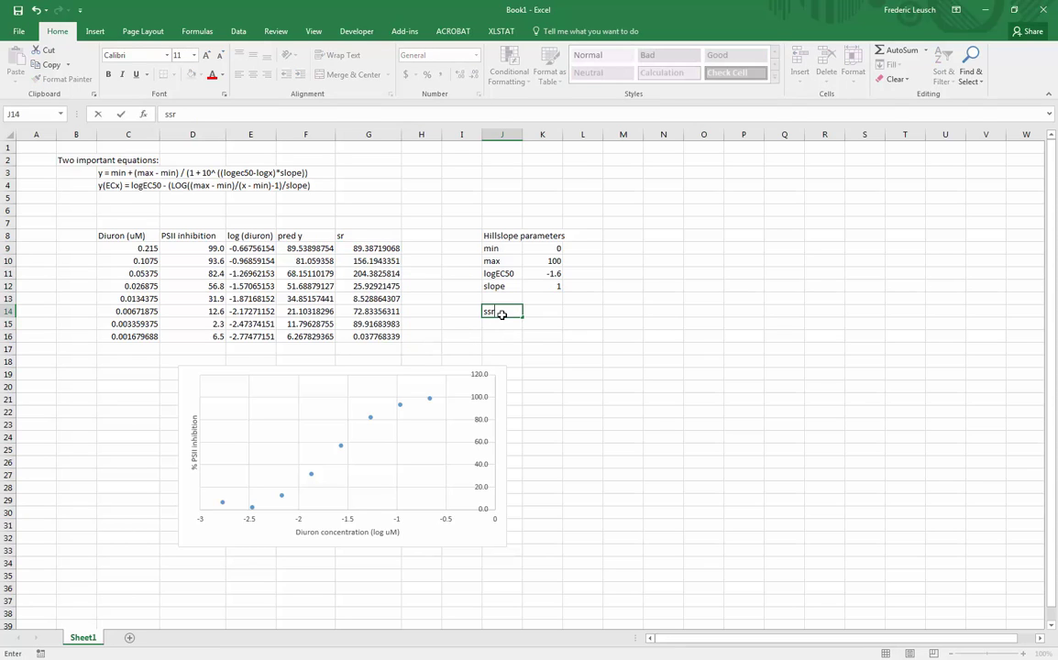
key(Tab)
text(=sum()
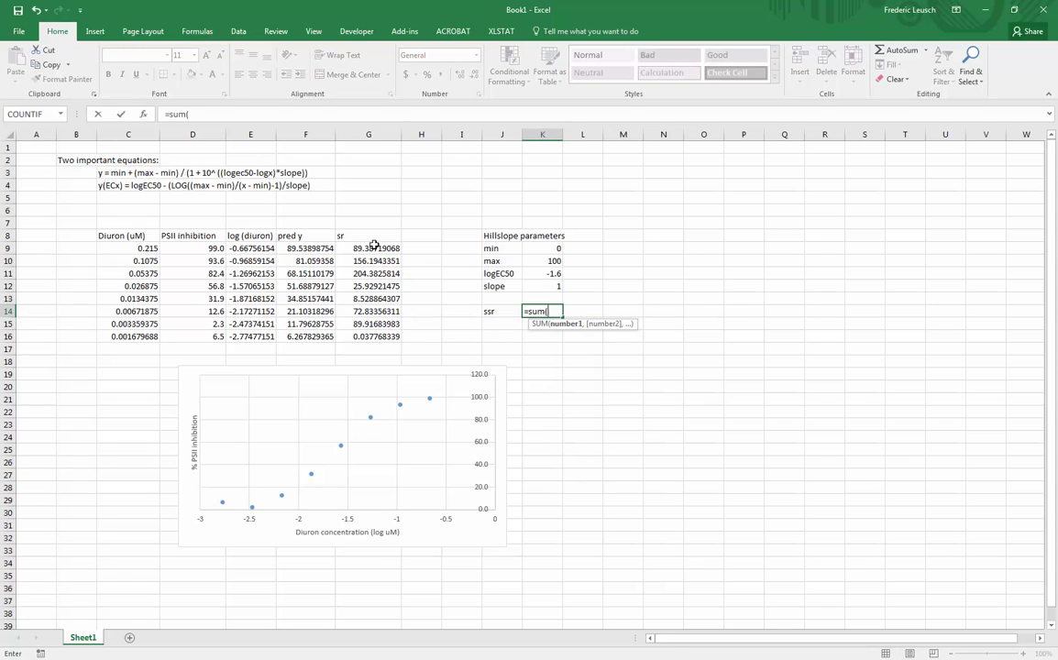
drag(374, 248, 383, 337)
text())
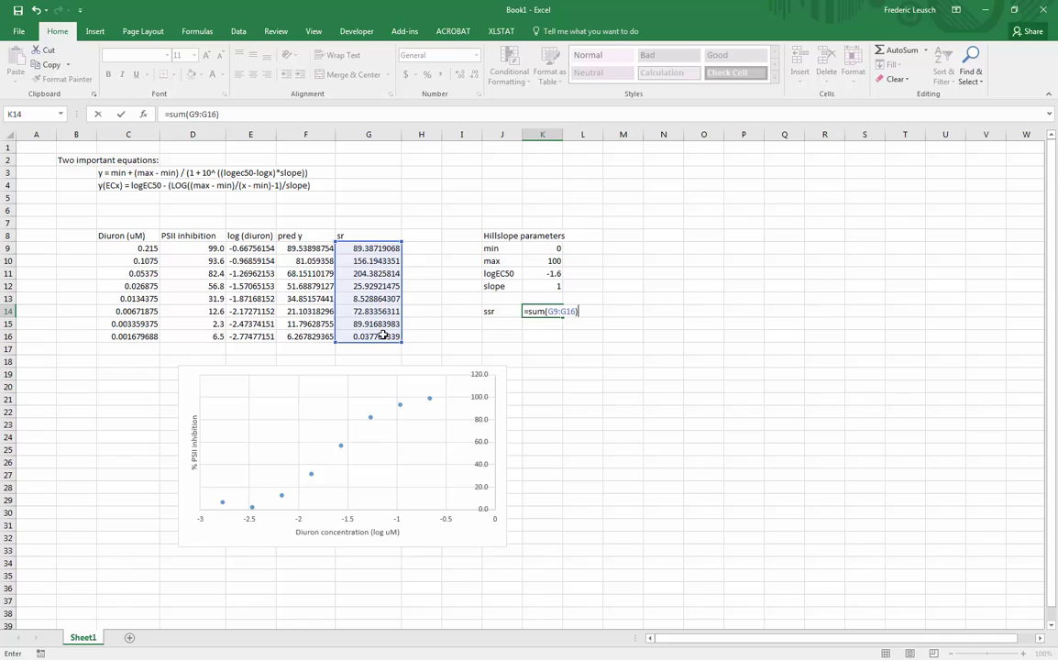
key(Return)
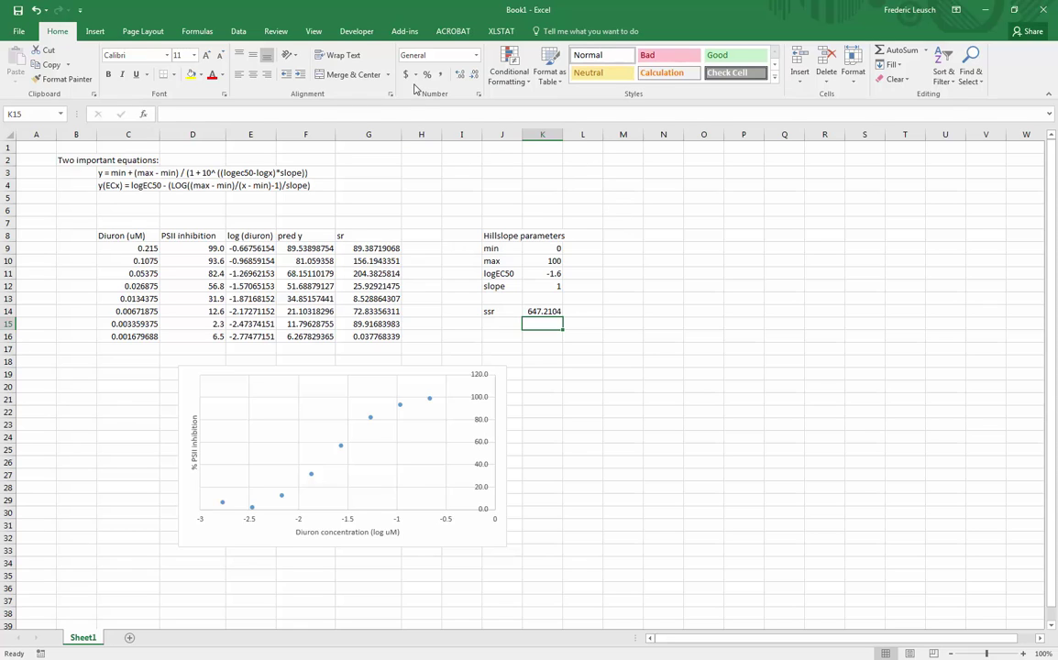
Check in the list of available Excel add-ins that the Solver Add-in is enabled
click(19, 35)
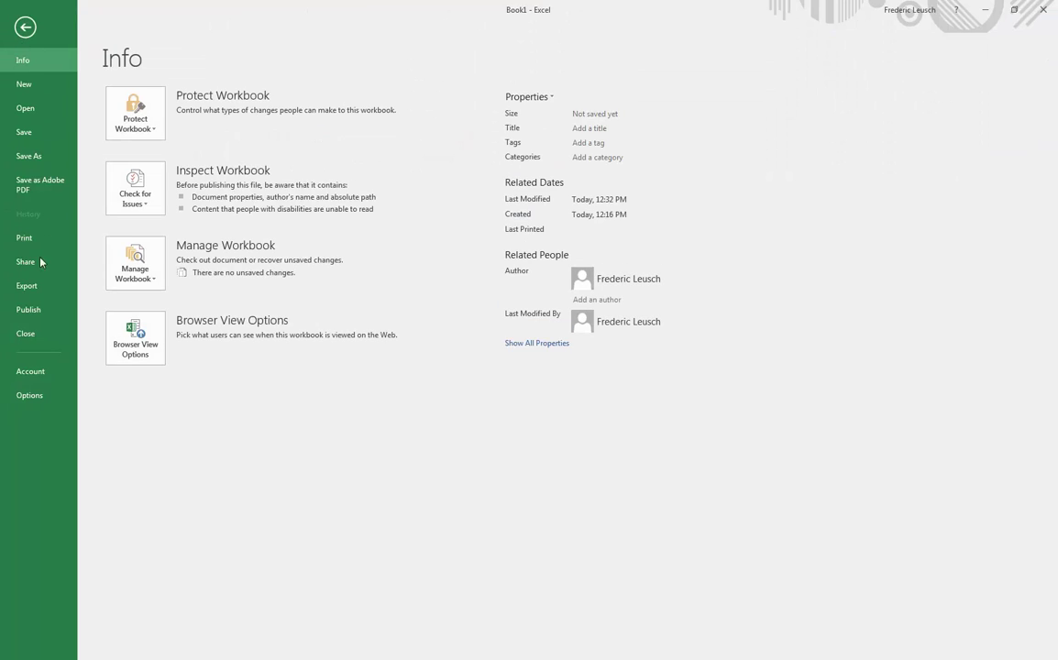
click(38, 398)
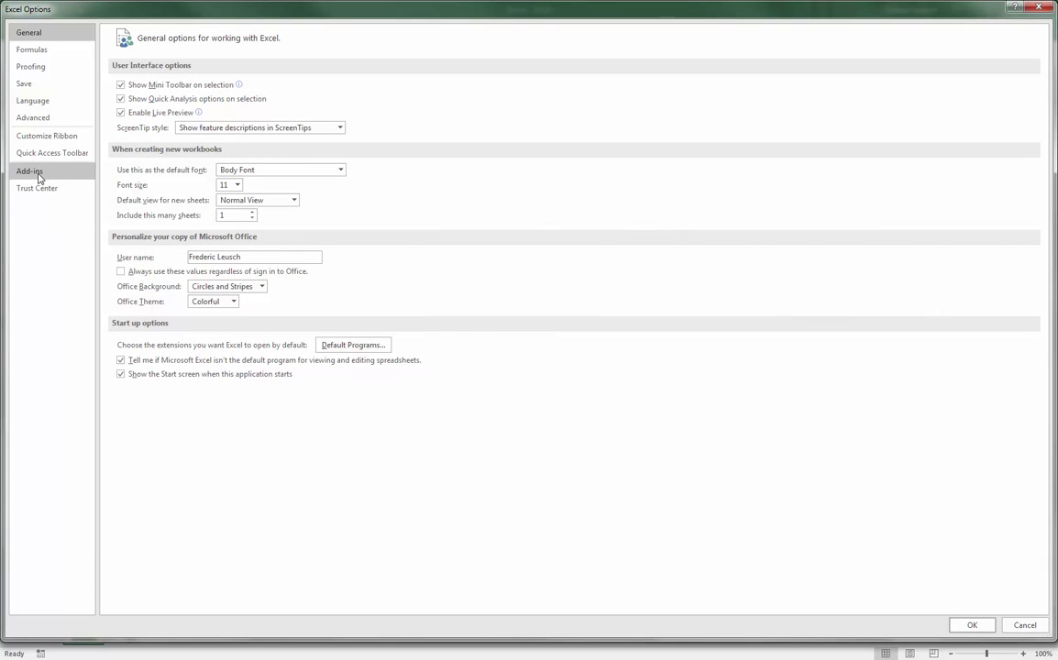
click(29, 172)
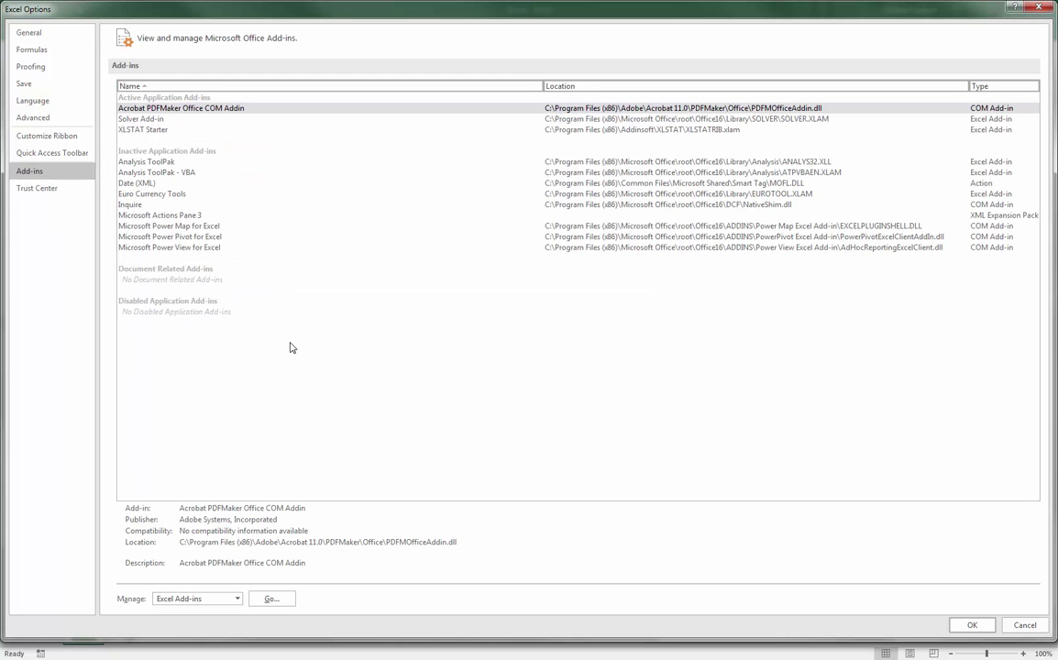
click(278, 600)
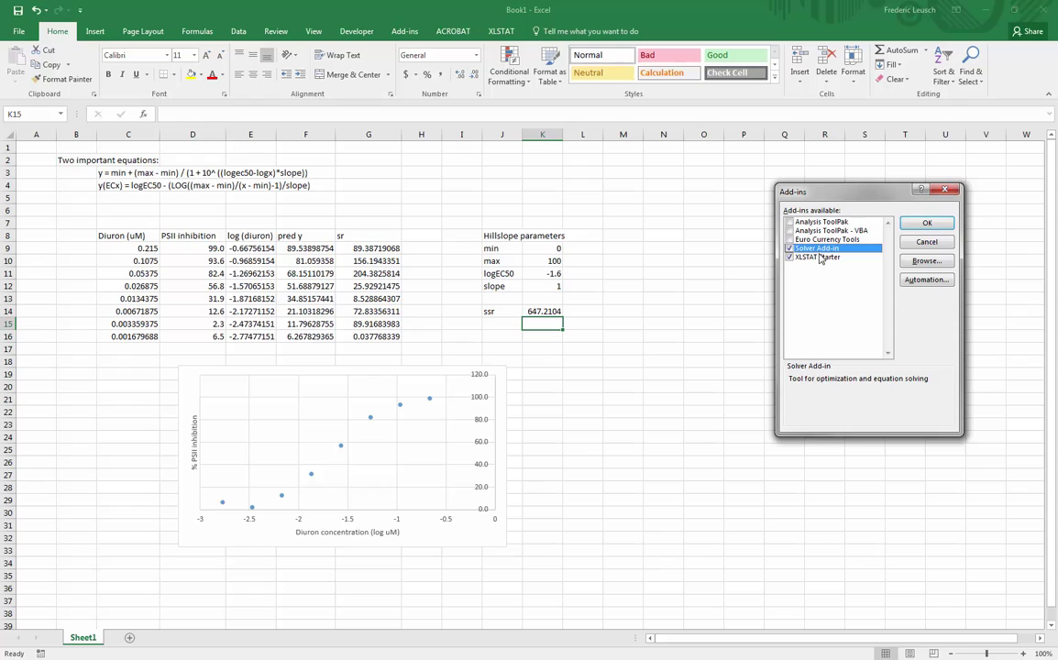
click(927, 223)
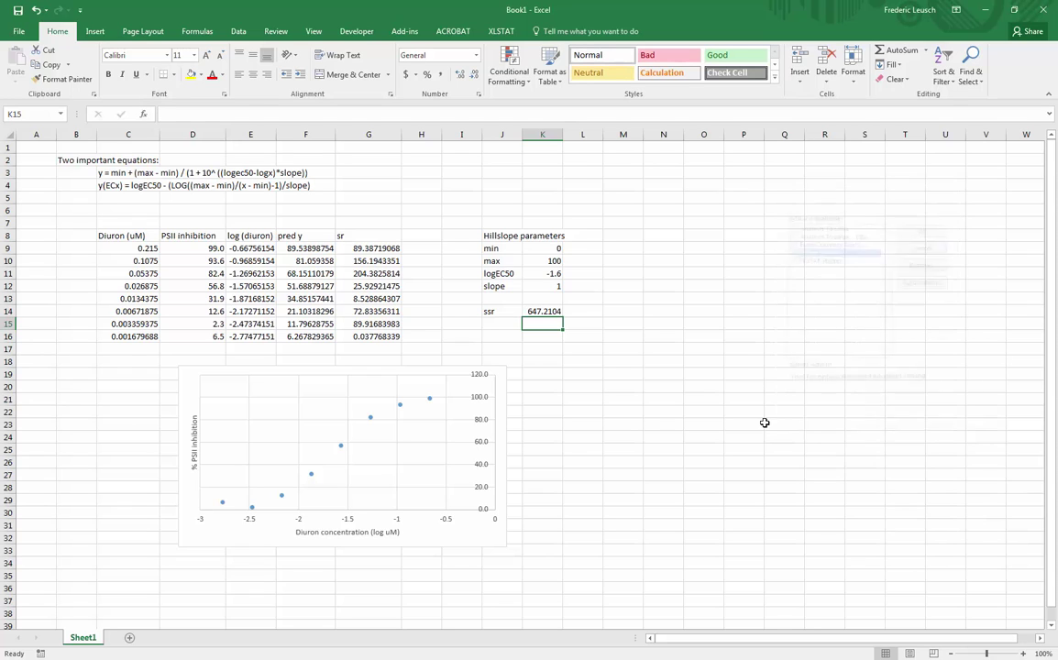
click(703, 361)
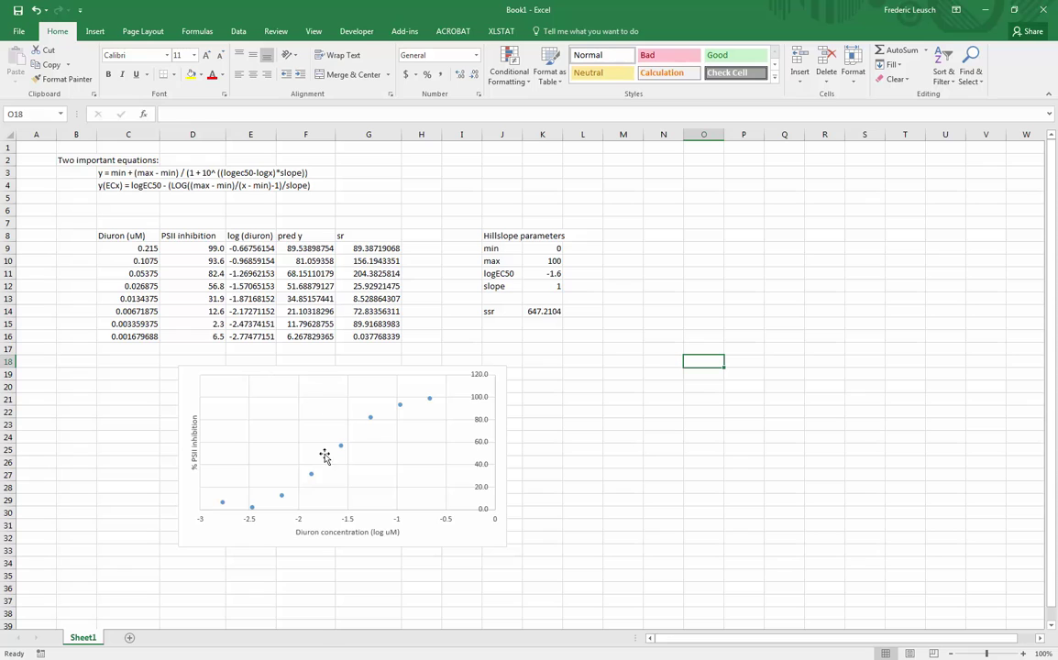
Add a data series named "Predicted" to the scatter chart, with the log (diuron) values E9:E16 as X values
click(238, 409)
click(544, 31)
click(625, 72)
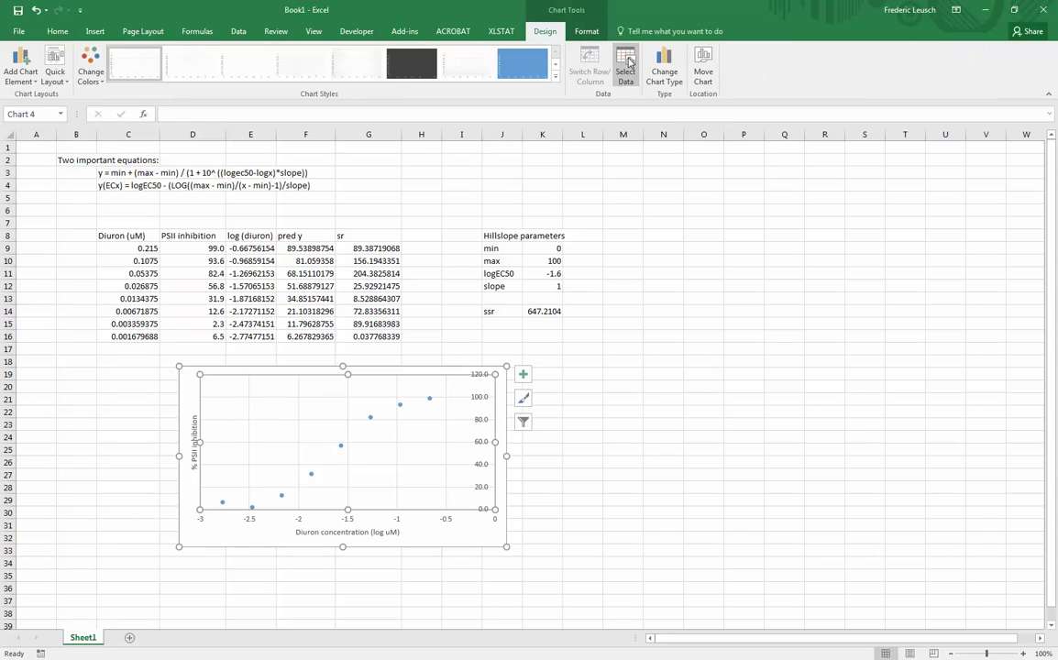
click(718, 328)
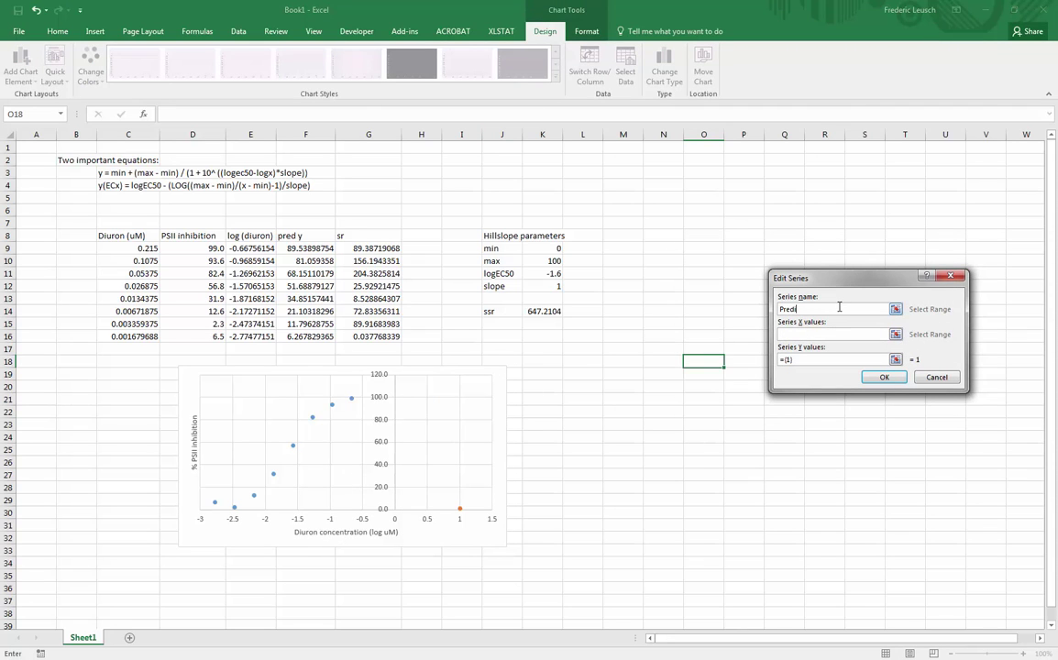
click(829, 334)
click(895, 334)
drag(261, 249, 261, 337)
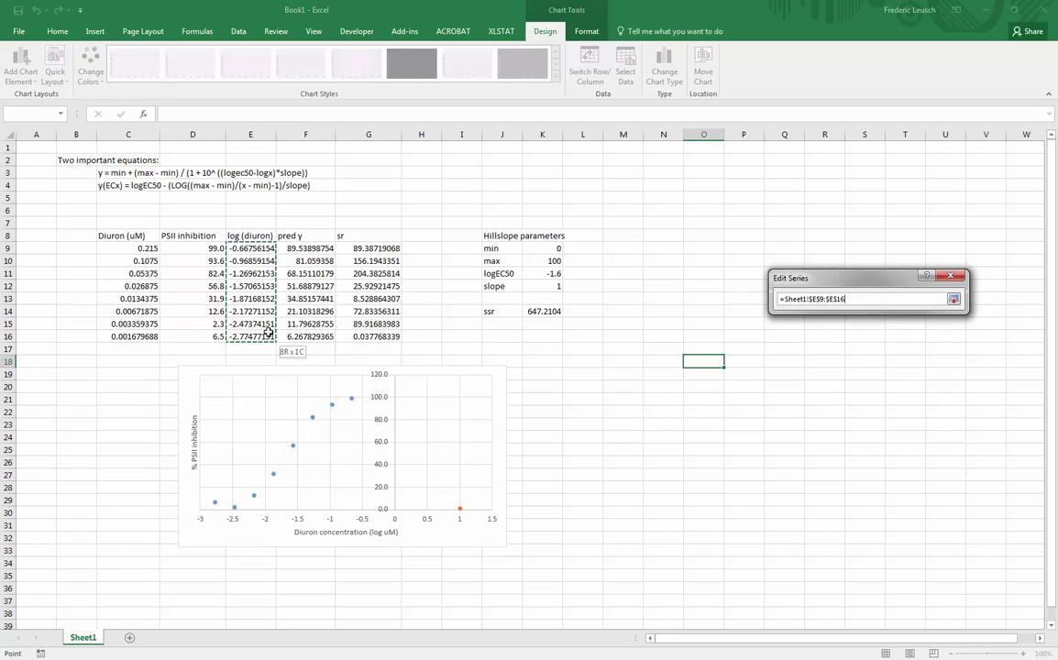
click(954, 299)
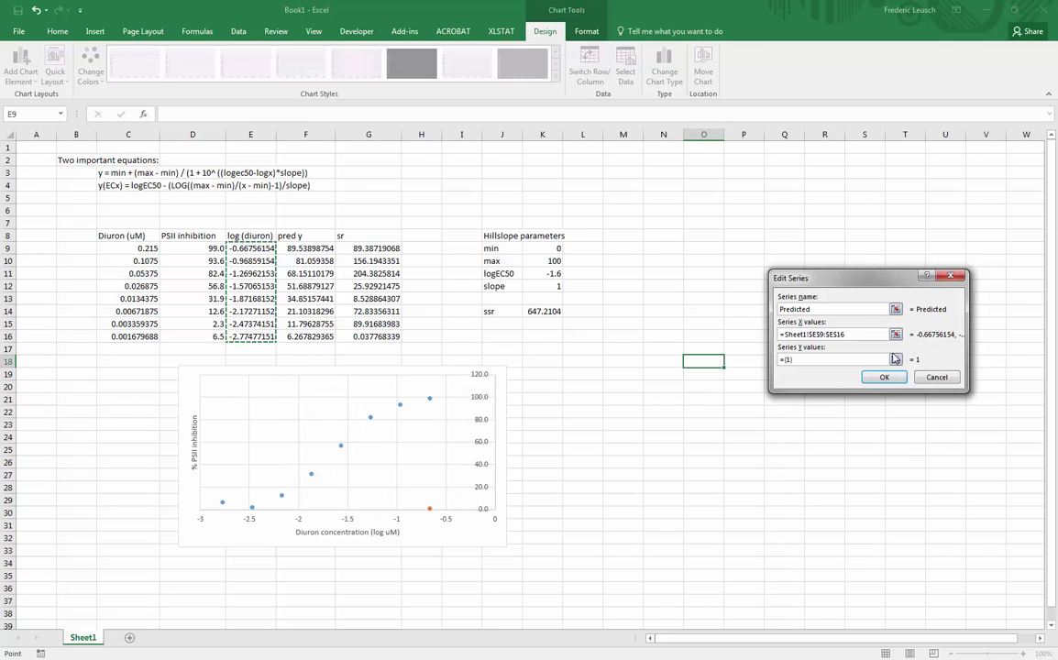
Use the pred y range F9:F16 as the Predicted series' Y values and apply the chart data changes
click(896, 359)
drag(306, 249, 305, 336)
key(Return)
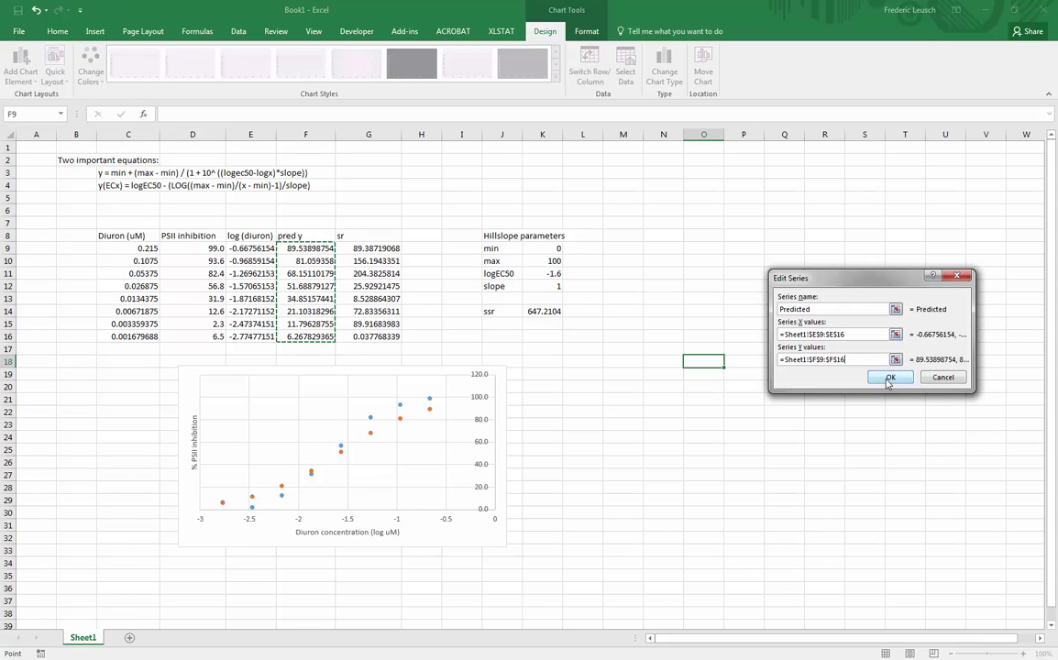
click(888, 377)
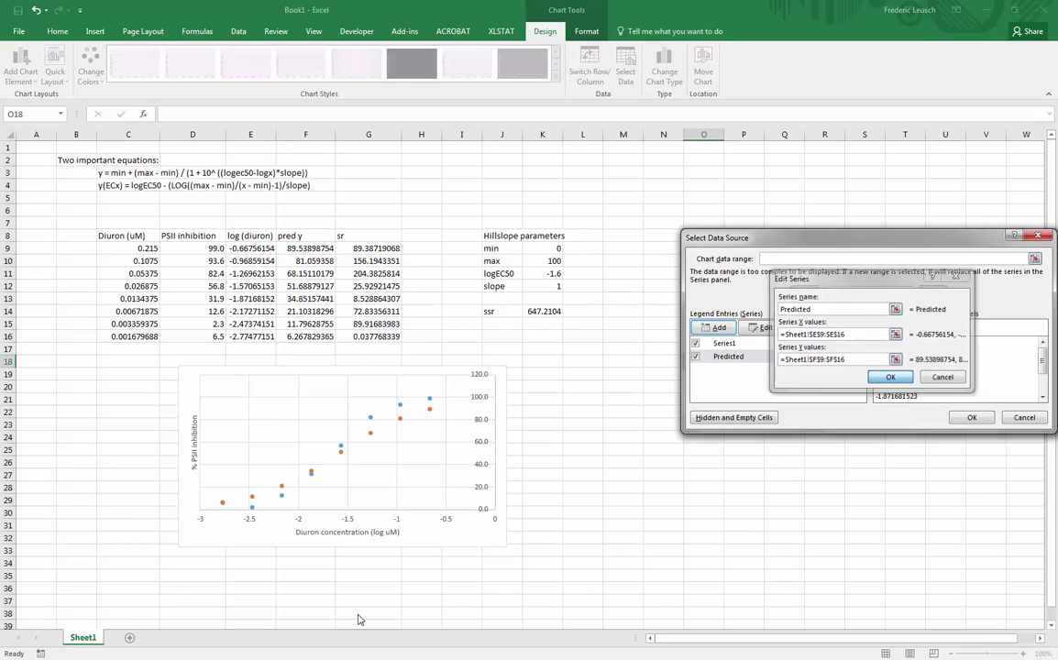
click(971, 418)
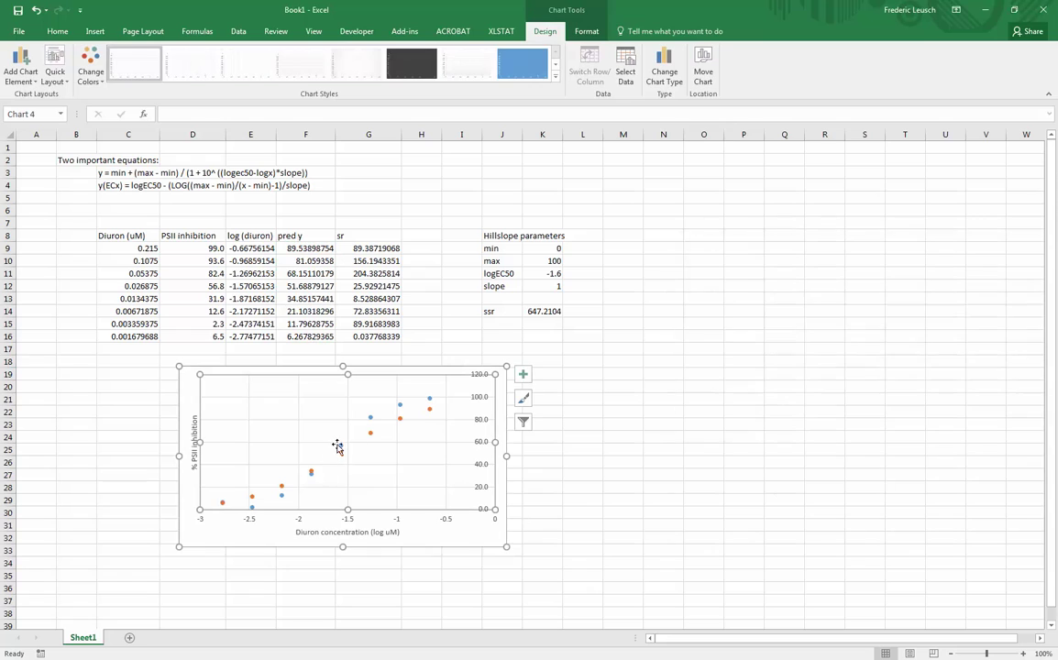
Format the Predicted series in the chart to have no markers
click(400, 422)
right_click(401, 425)
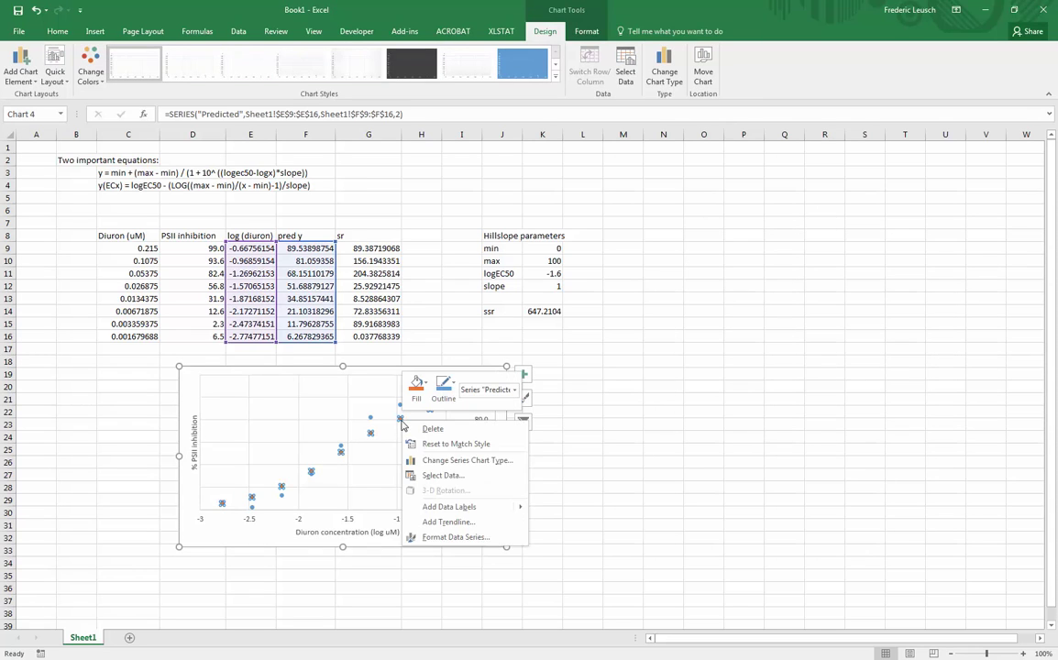
click(456, 537)
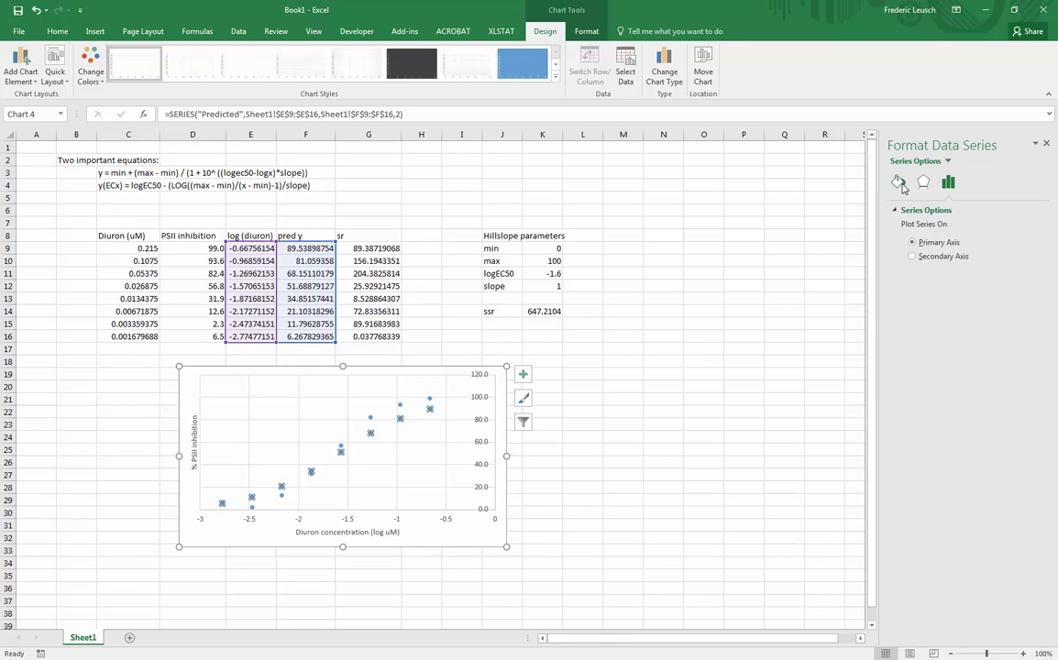
click(898, 182)
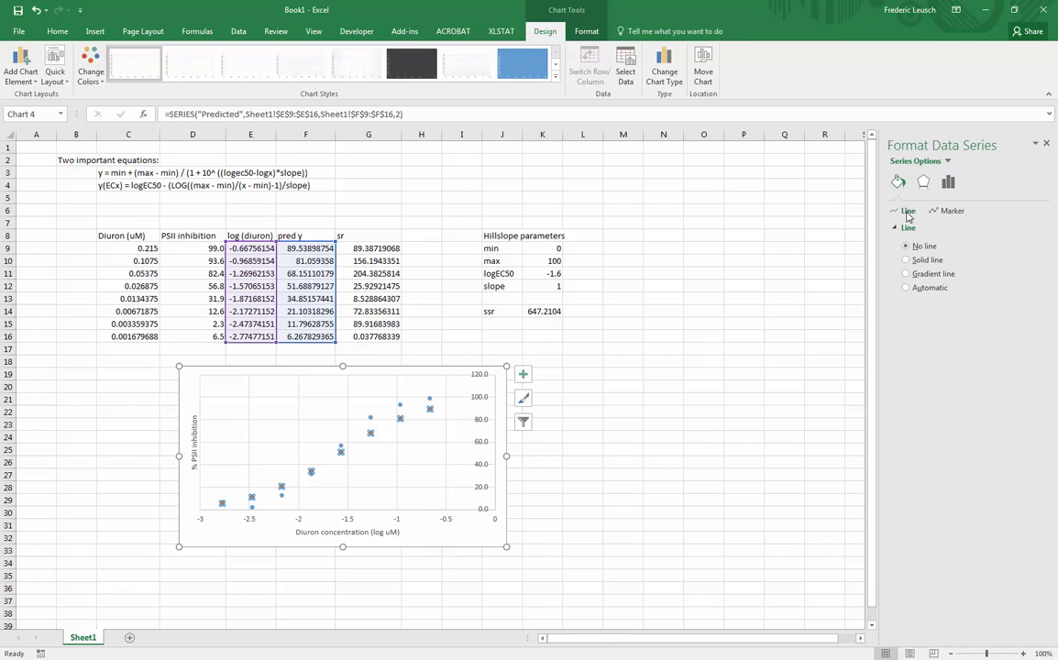
click(953, 210)
click(922, 227)
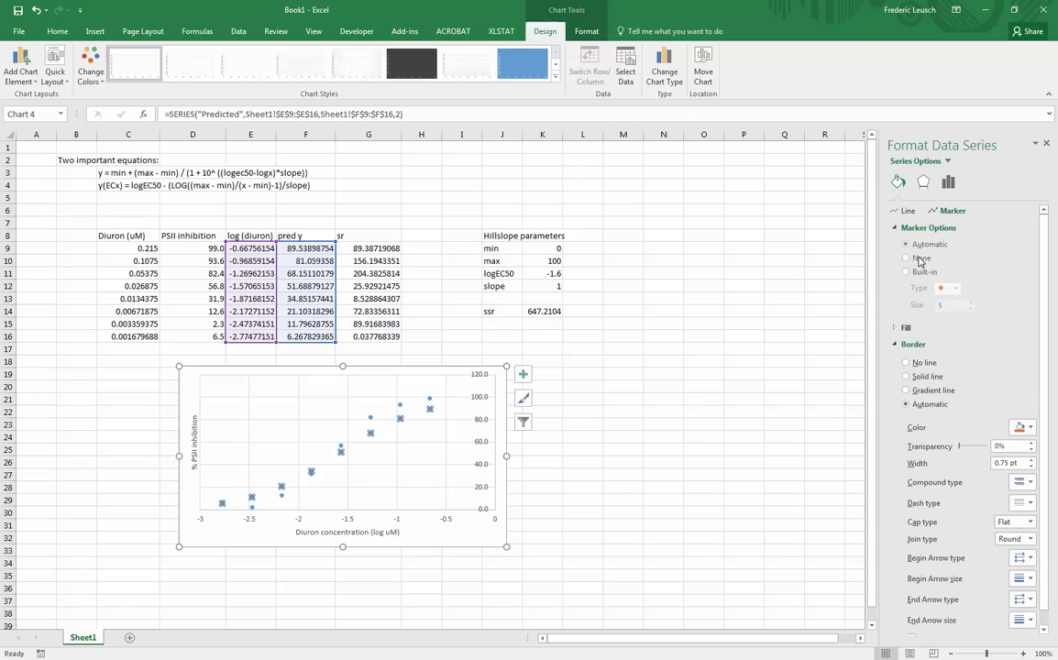
click(922, 261)
Give the Predicted series a solid, smoothed orange line and close the formatting options
click(907, 211)
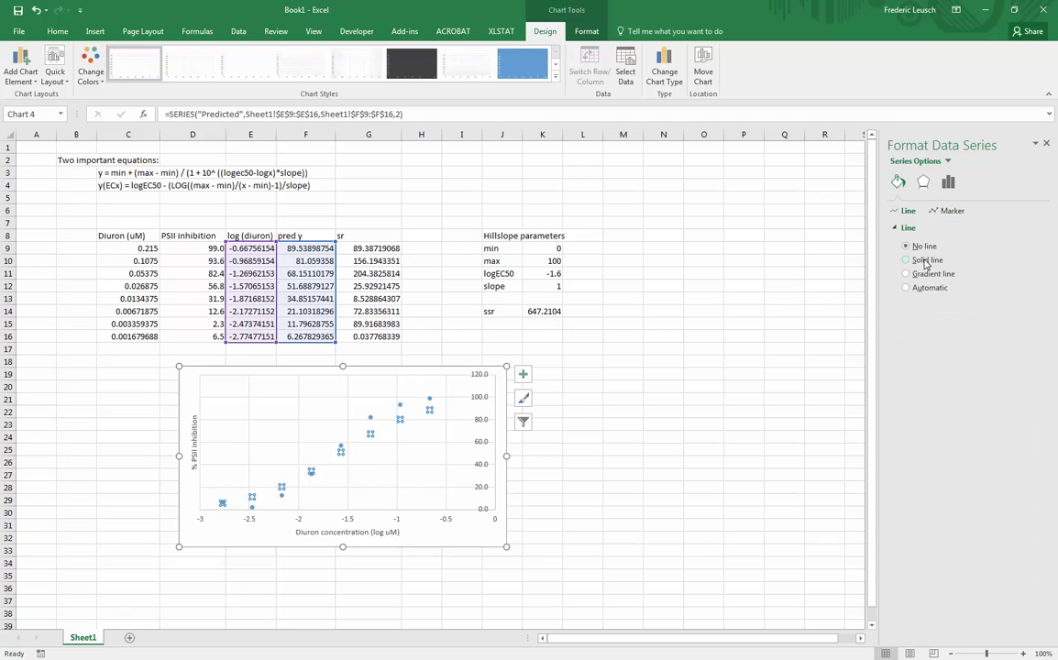
click(906, 259)
click(912, 521)
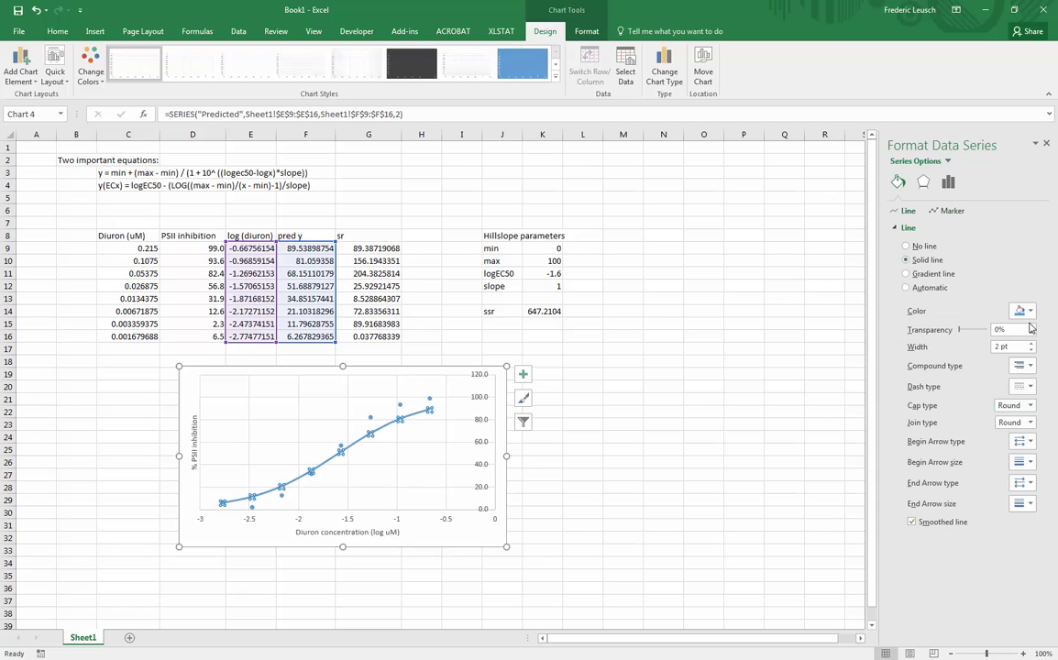
click(1031, 312)
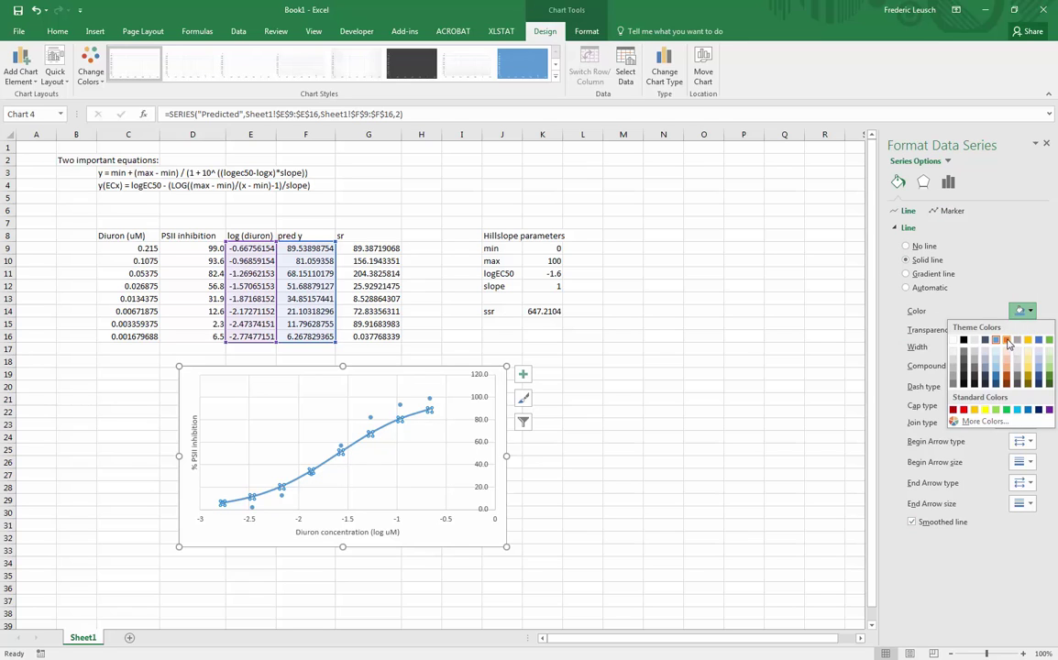
click(1007, 340)
click(653, 464)
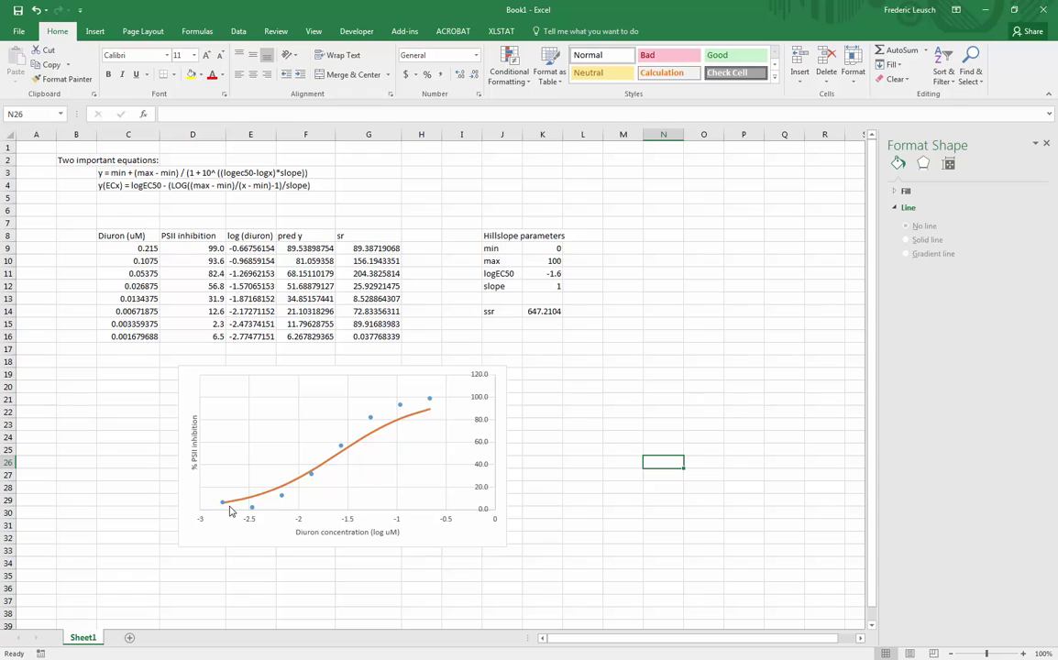
click(629, 396)
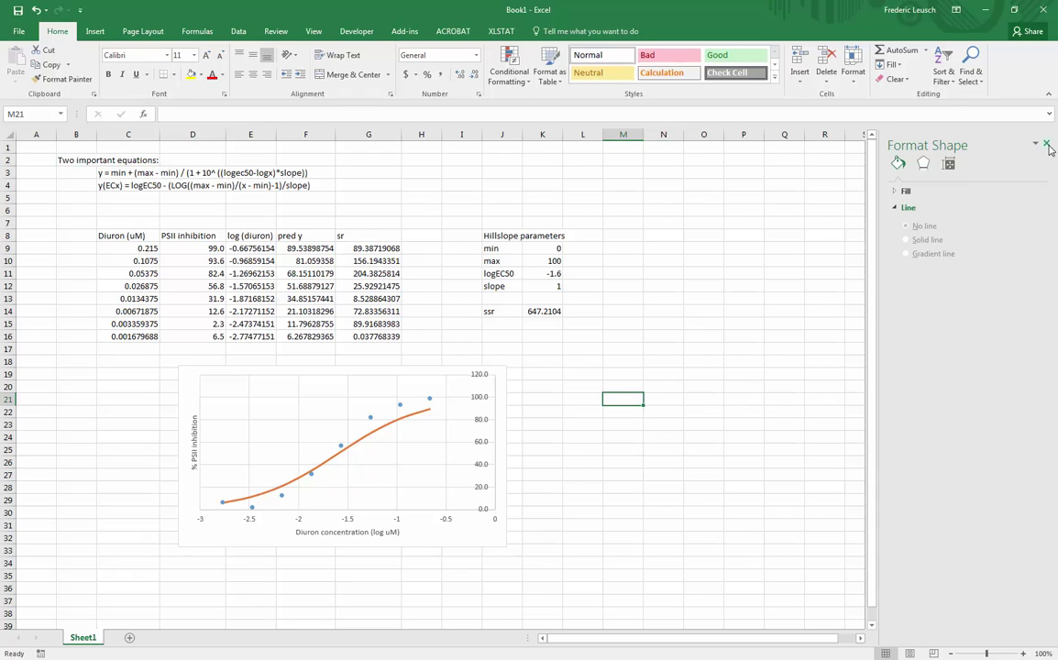
click(625, 336)
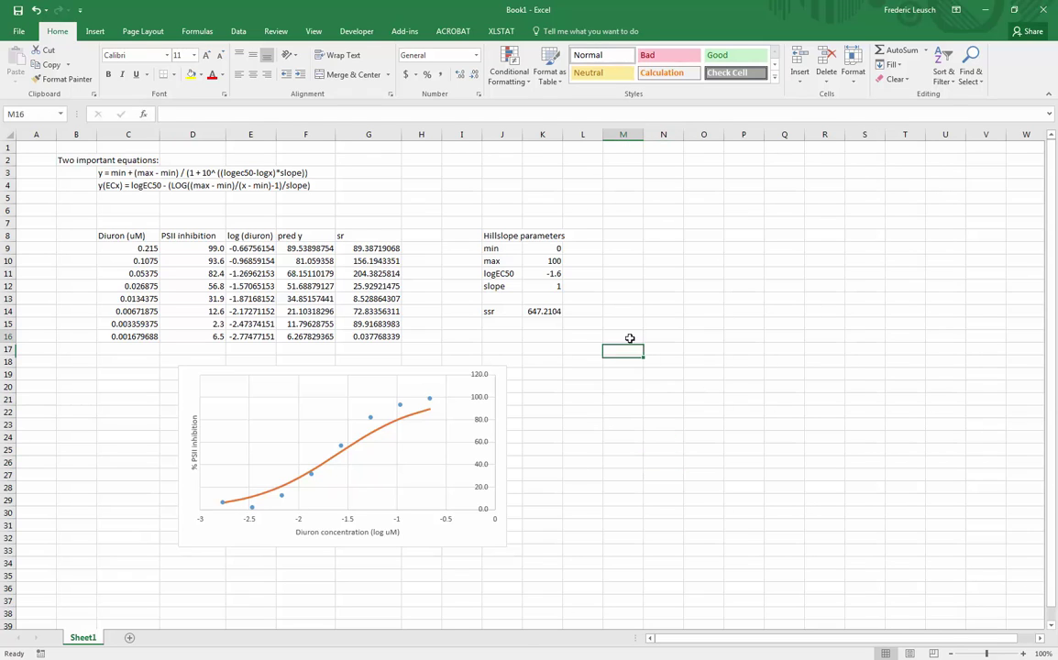
Open Solver and set the ssr value in K14 as the objective to minimise
click(238, 33)
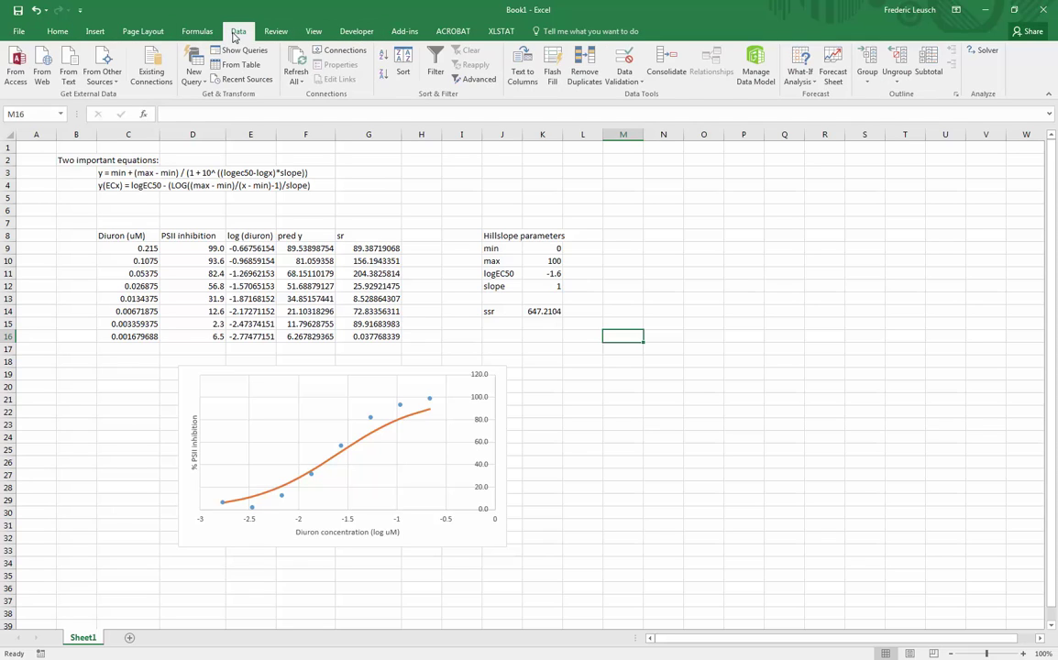
click(988, 52)
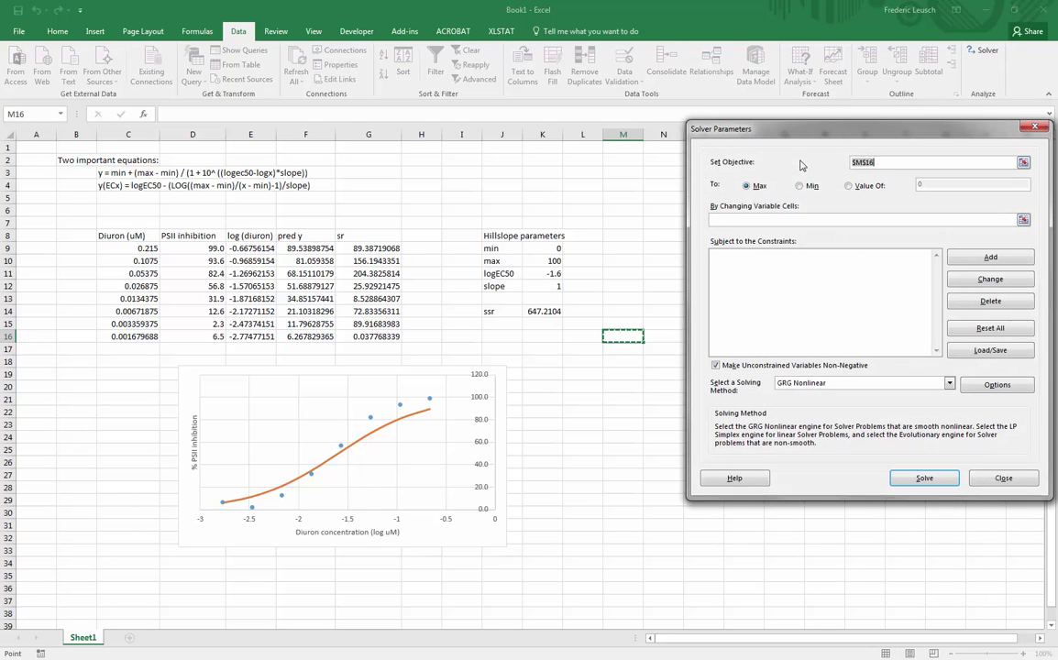
click(865, 166)
click(541, 312)
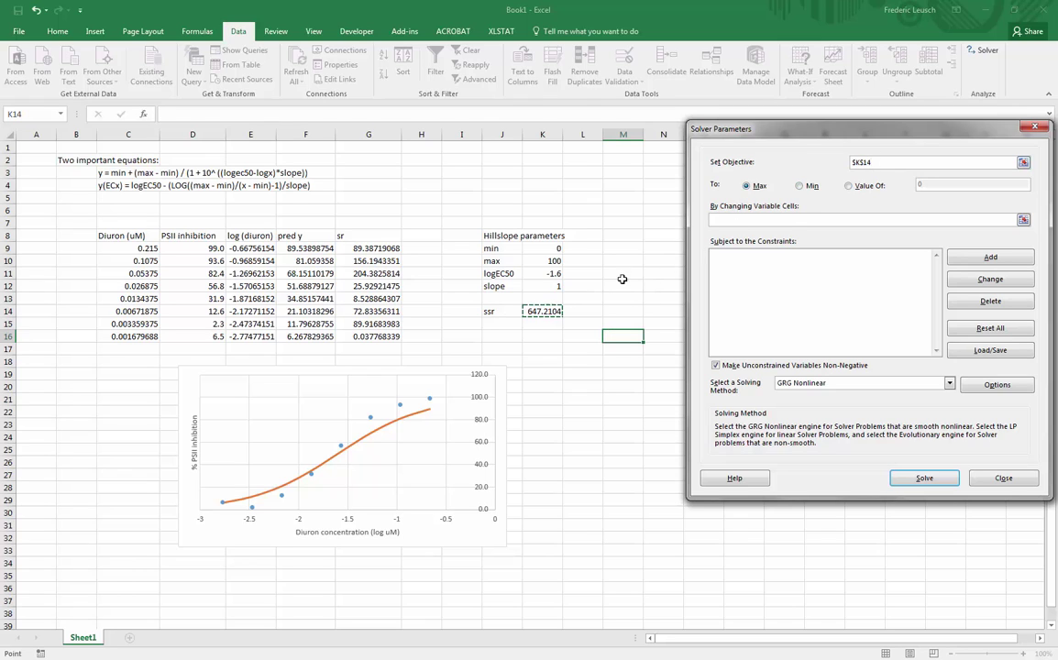
click(799, 185)
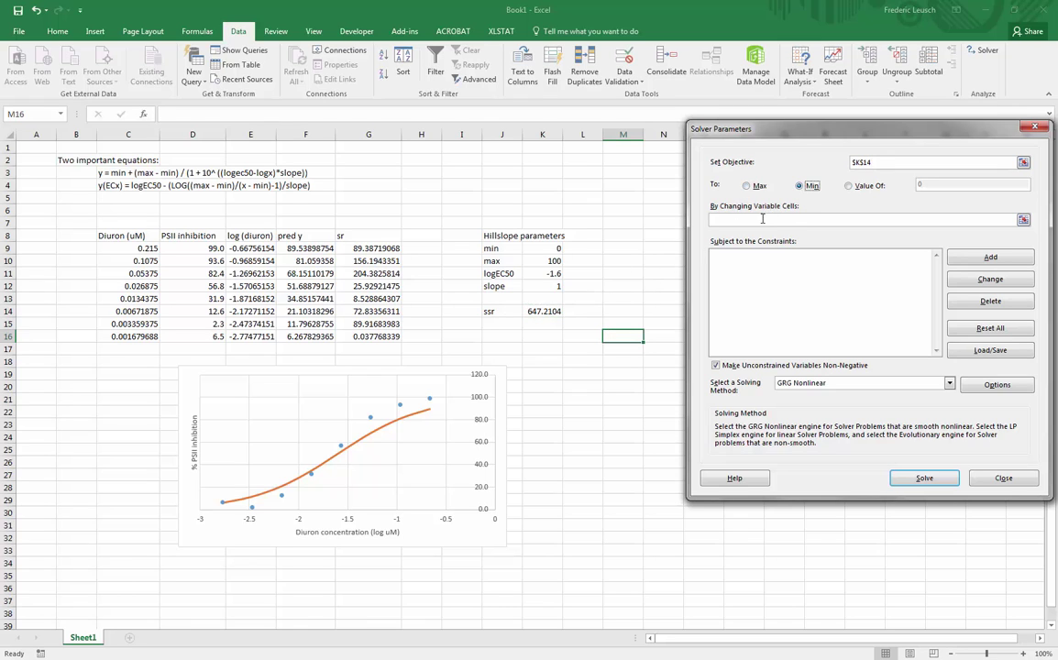
Set the Solver variable cells to the logEC50 and slope values K11:K12 and allow unconstrained variables to be negative
click(762, 218)
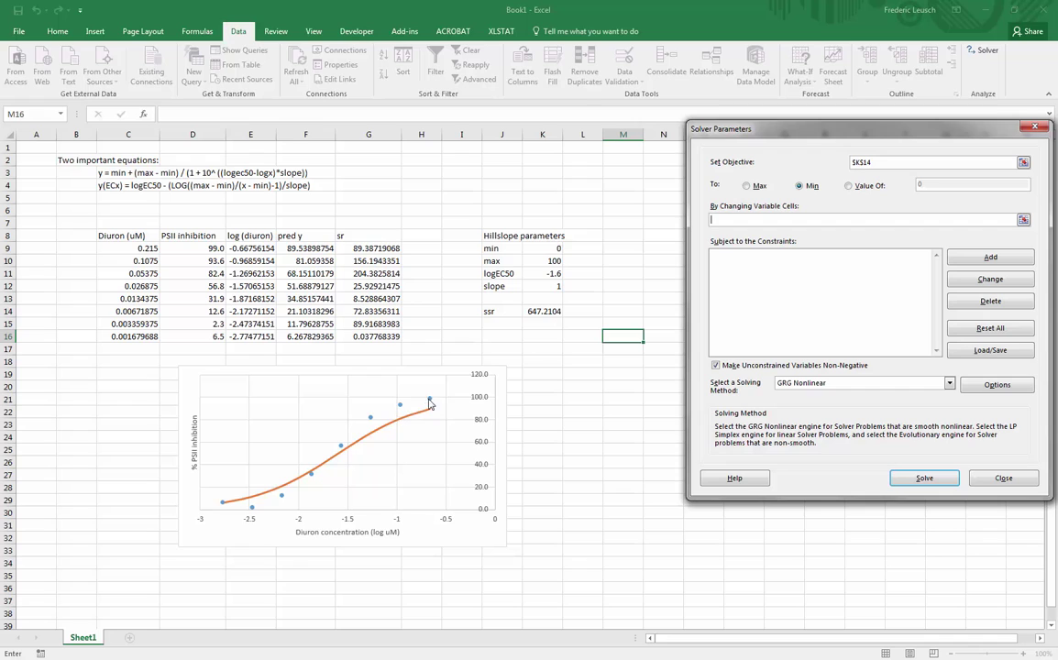
click(545, 273)
drag(544, 273, 544, 287)
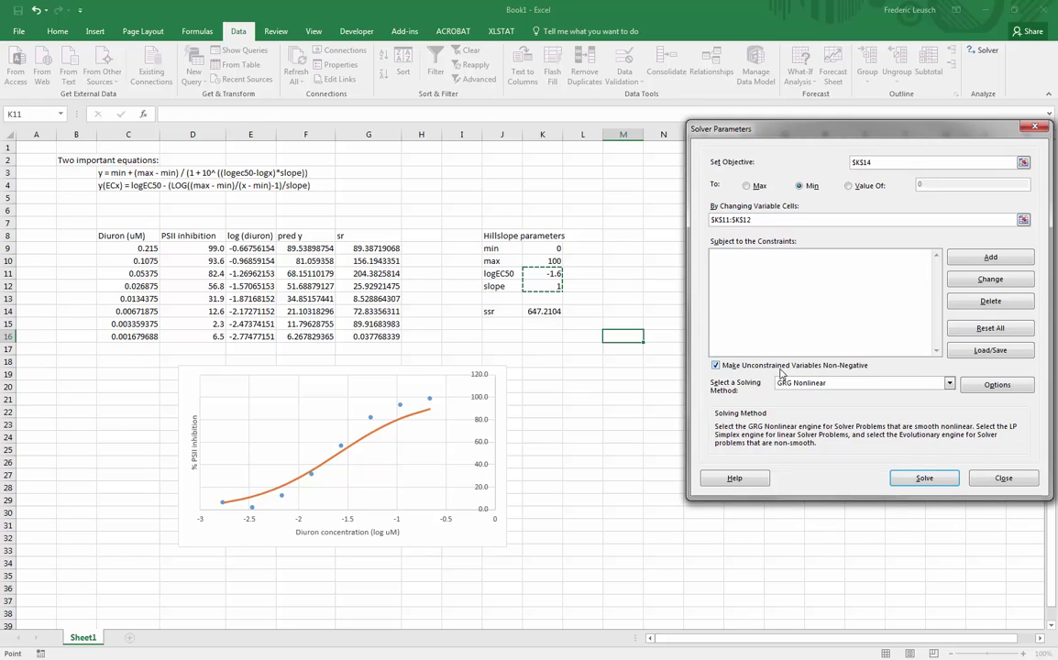
click(715, 365)
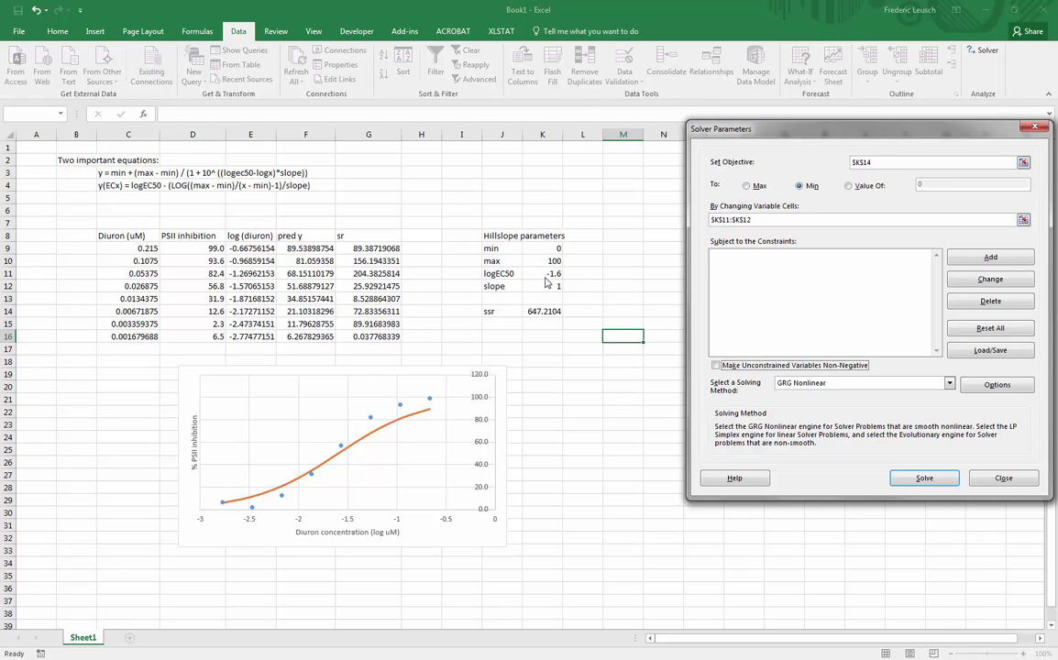
Solve the optimisation, move the results dialog off the data and chart, and keep the Solver solution
click(924, 478)
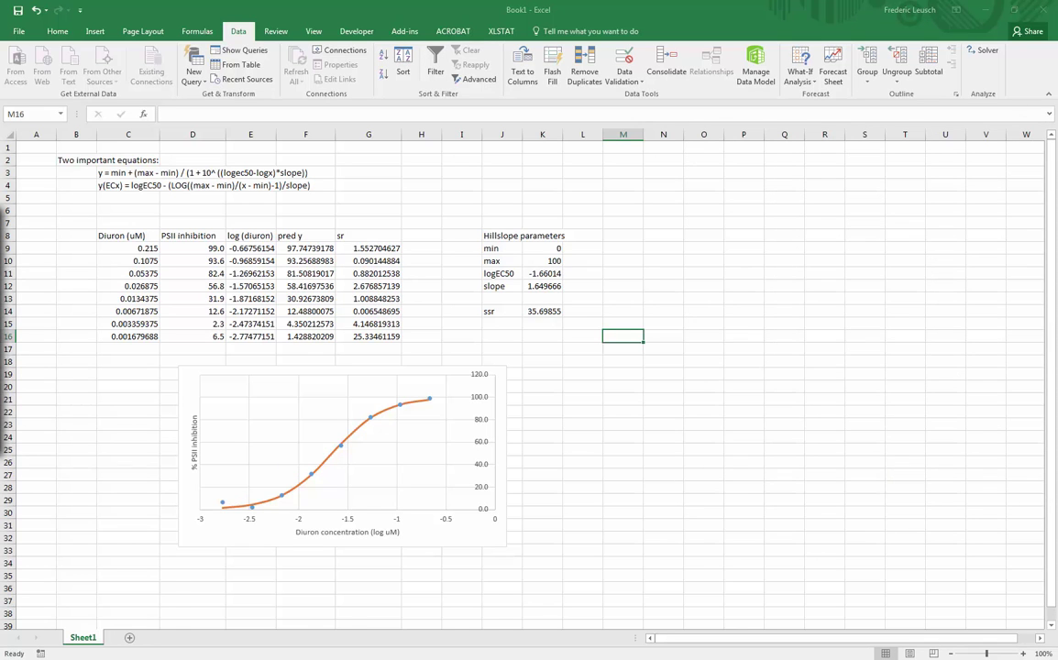
drag(445, 142, 688, 325)
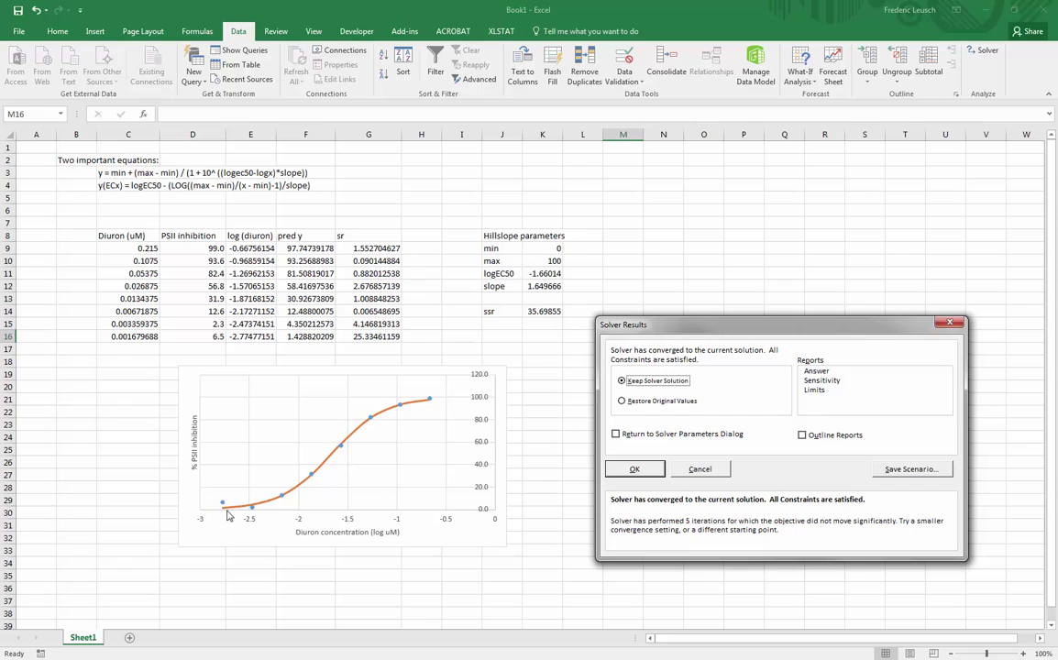
click(636, 469)
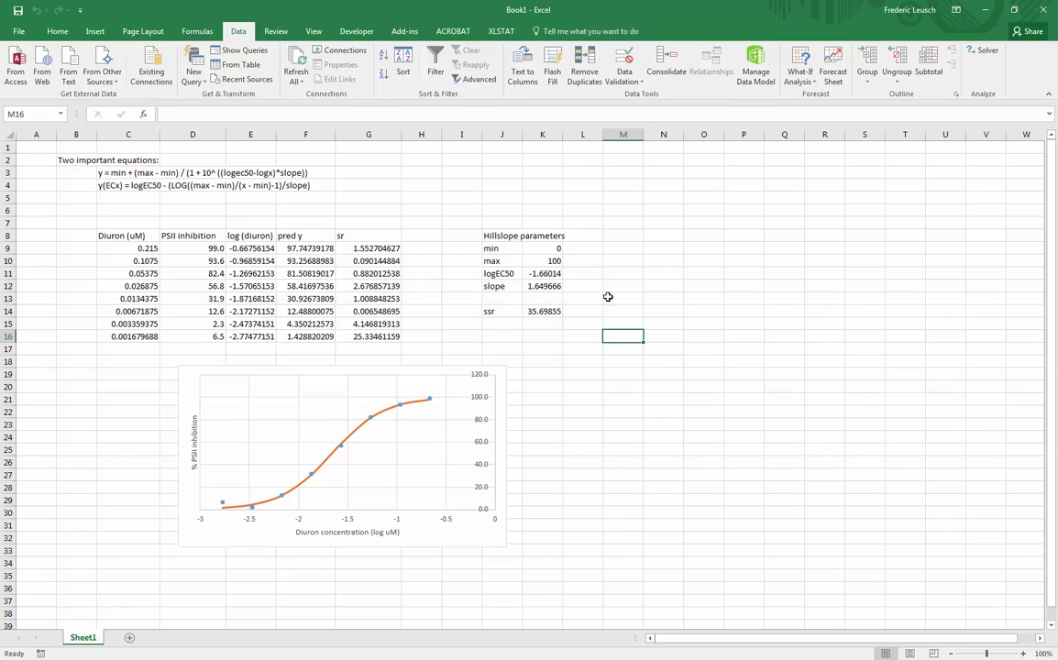
Label M11 "EC50 =" and calculate the EC50 in N11 with the formula =10^(K11)
click(543, 286)
key(Up)
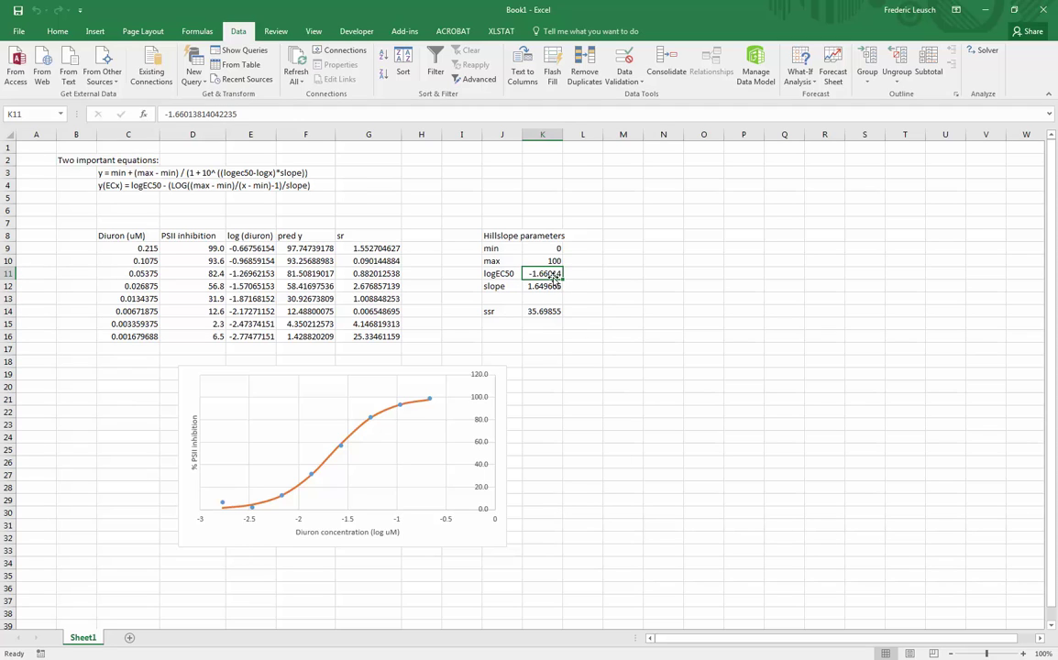
click(635, 273)
text(EC50 =)
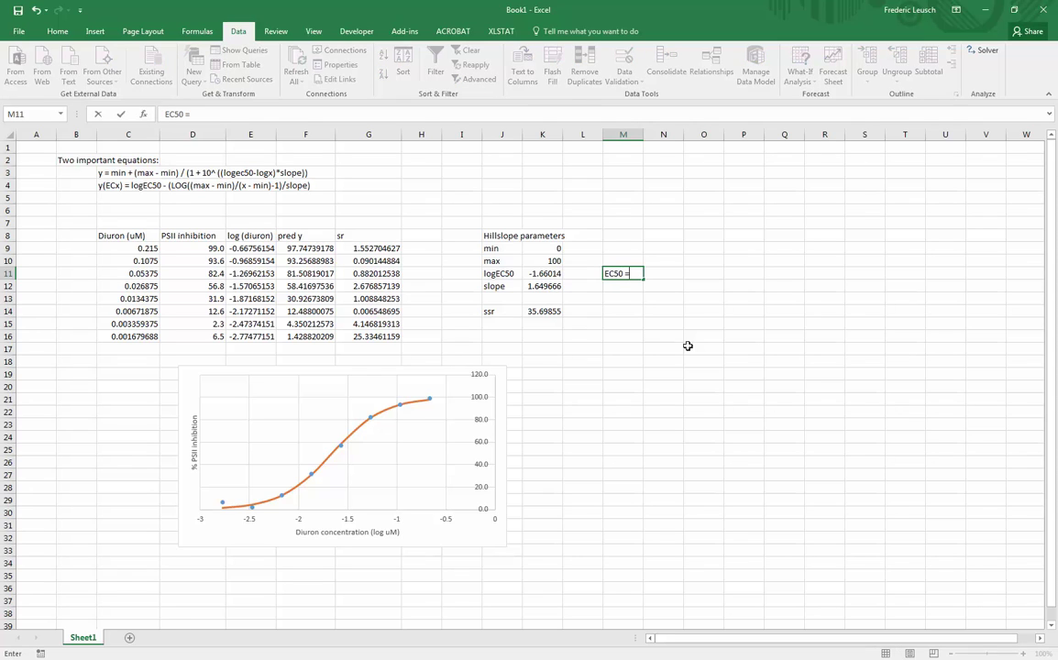
key(Tab)
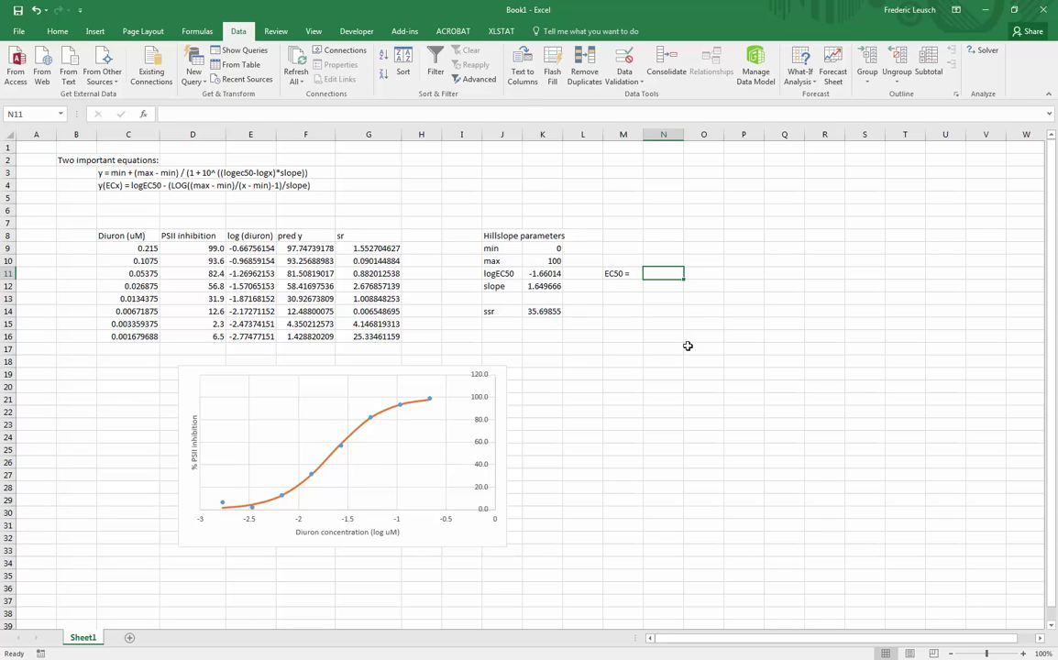
text(=)
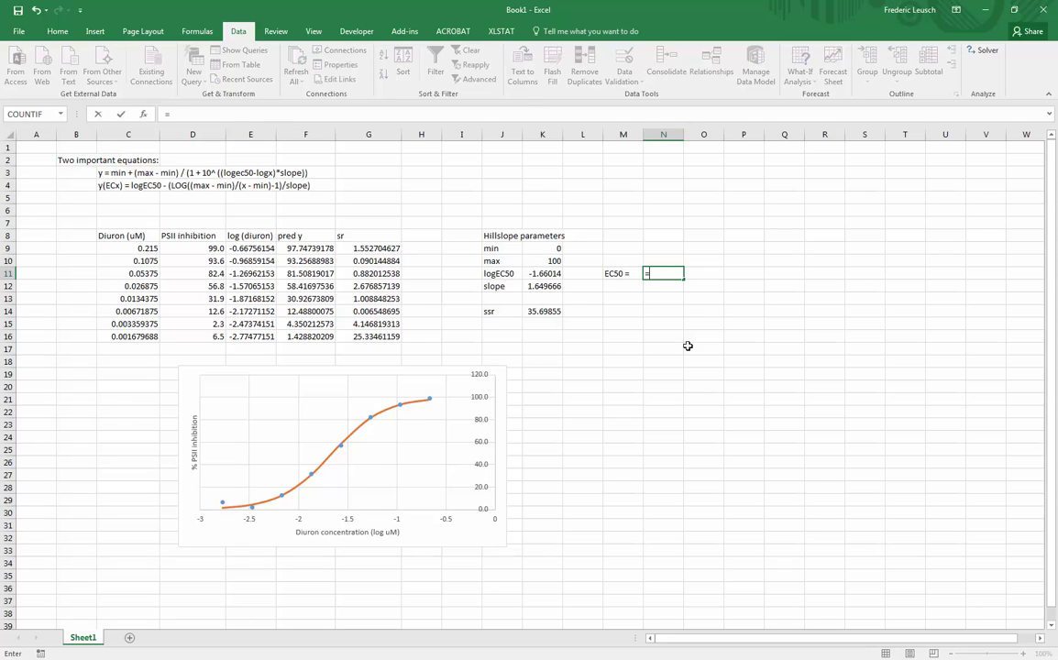
text(10^()
click(547, 274)
text())
key(Return)
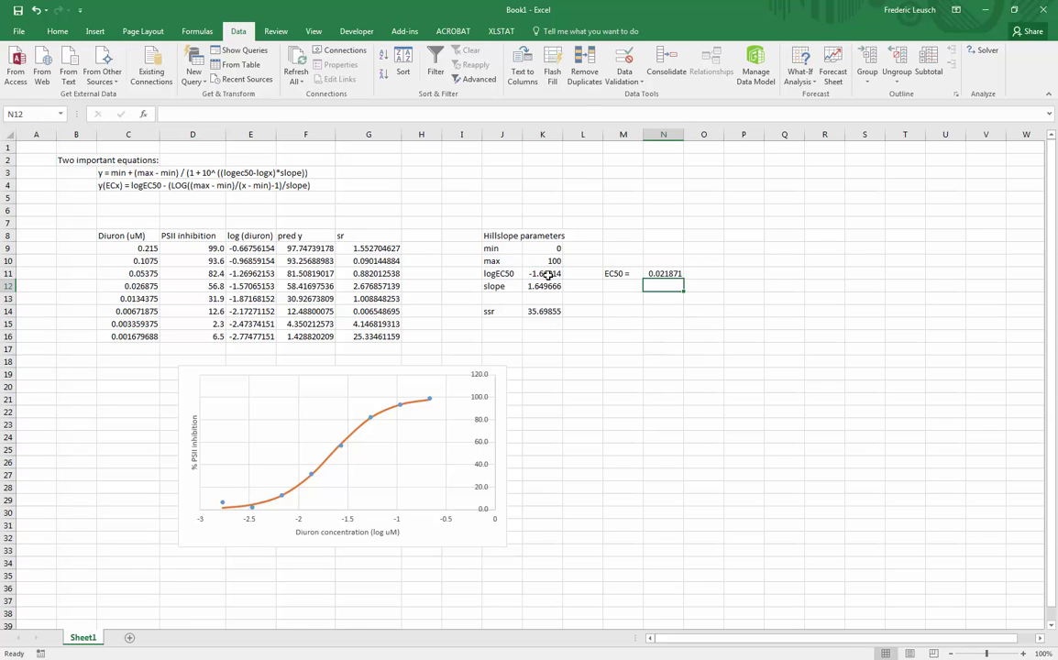
Add the unit "uM" beside the EC50 value in O11
key(Up)
key(Right)
text(uM)
key(Return)
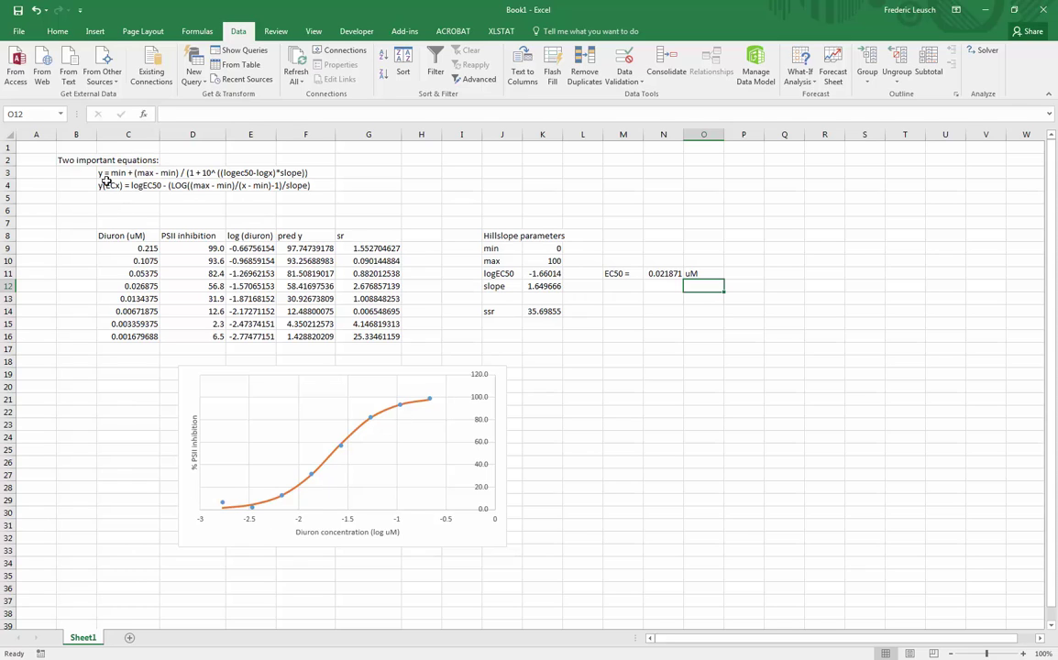
Enter the label "EC10 =" in cell M13, two rows below the EC50 label
click(621, 298)
text(EC10 =)
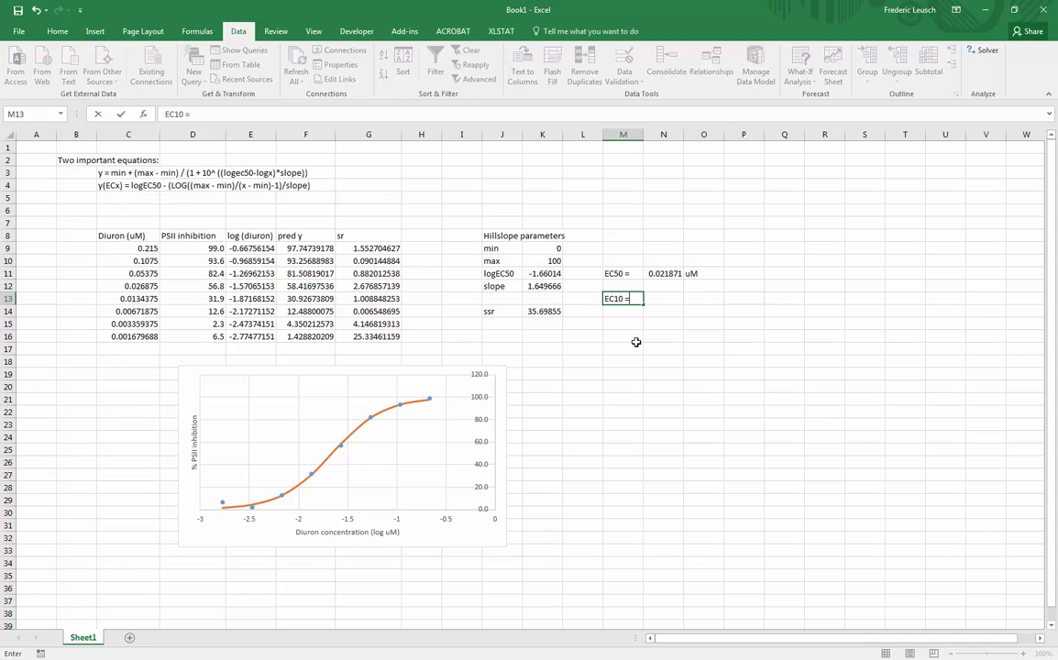
key(Tab)
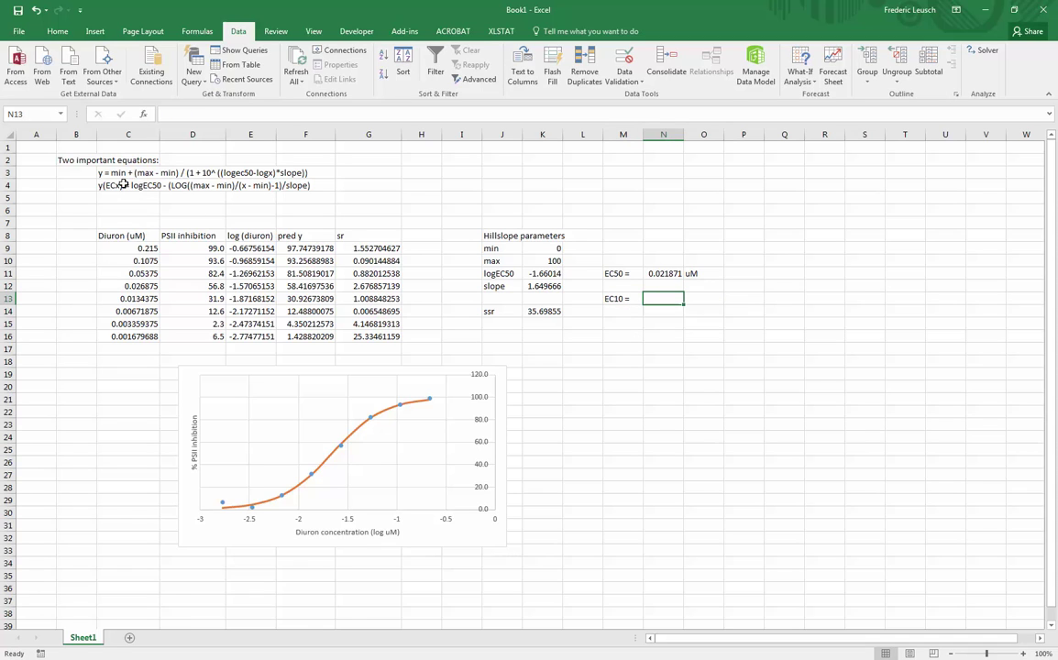
Enter the ECx equation for 10% effect in N13 as =K11-(log((K10-K9)/(10-K9)-1)/K12)
text(=)
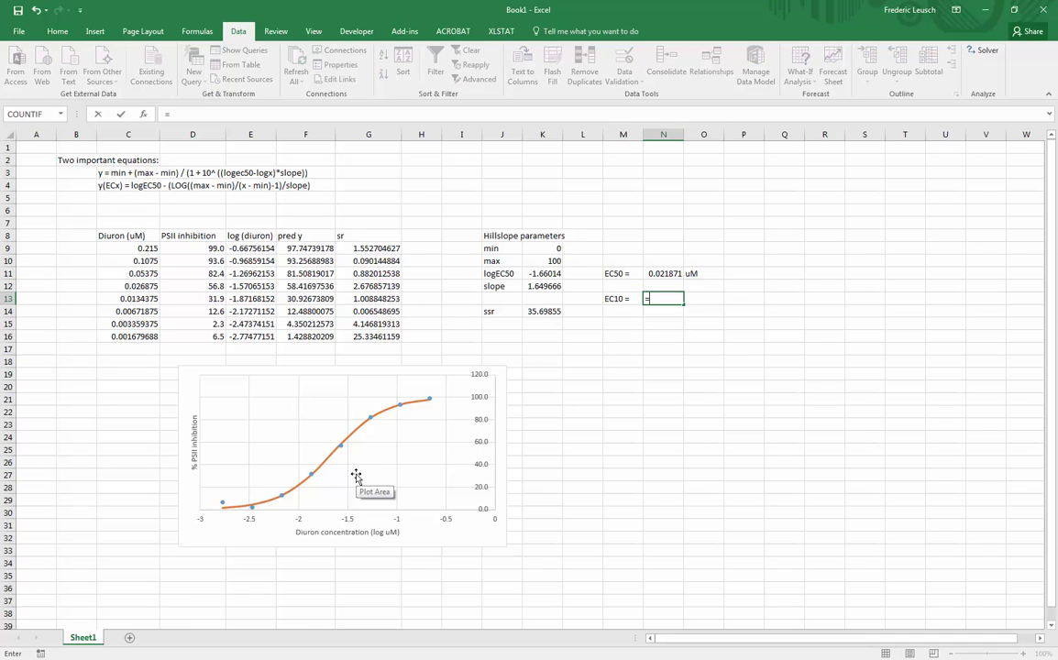
click(547, 273)
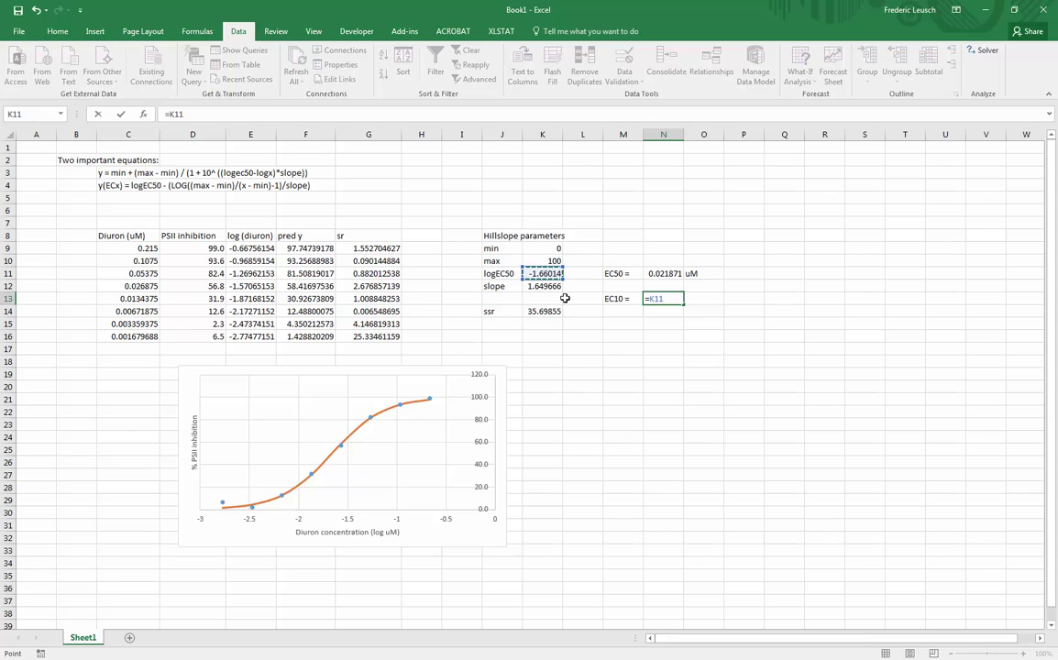
text(-(log(()
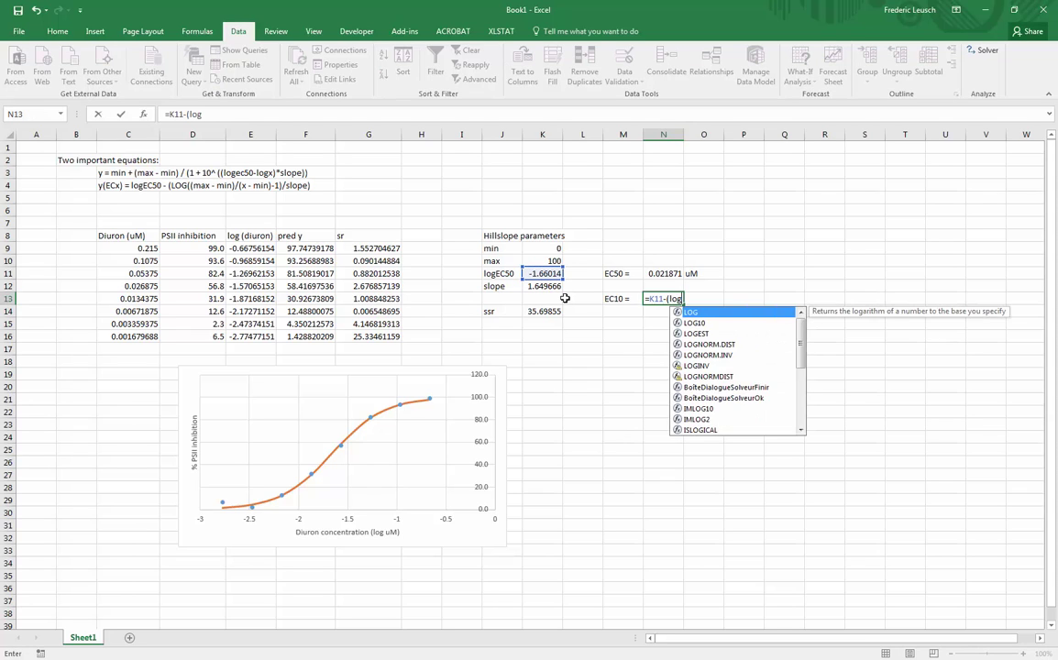
click(547, 260)
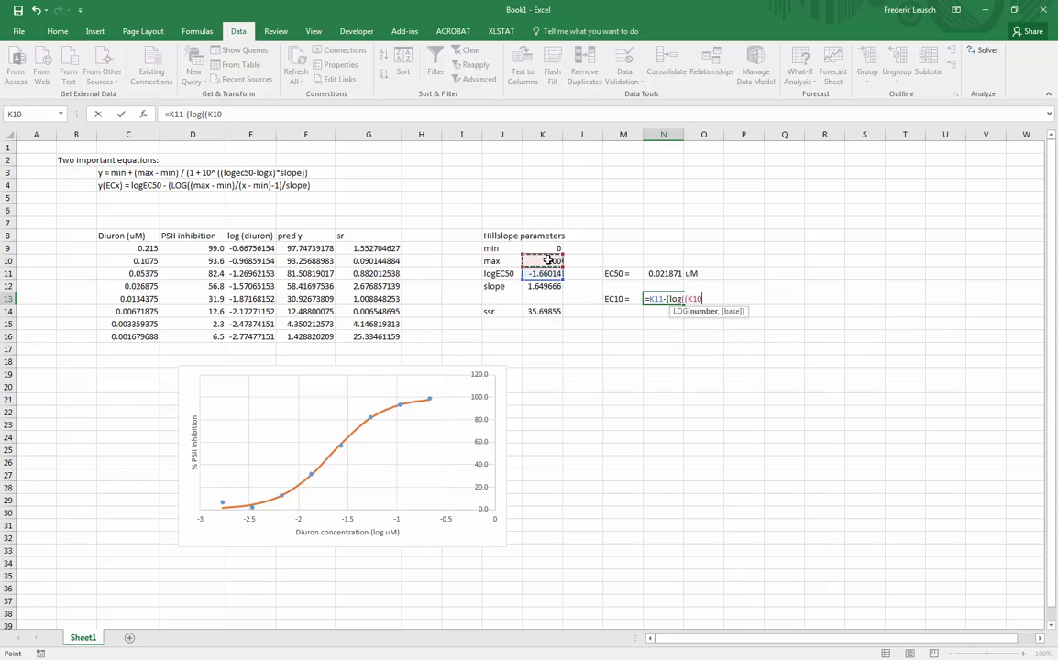
text(-)
click(545, 247)
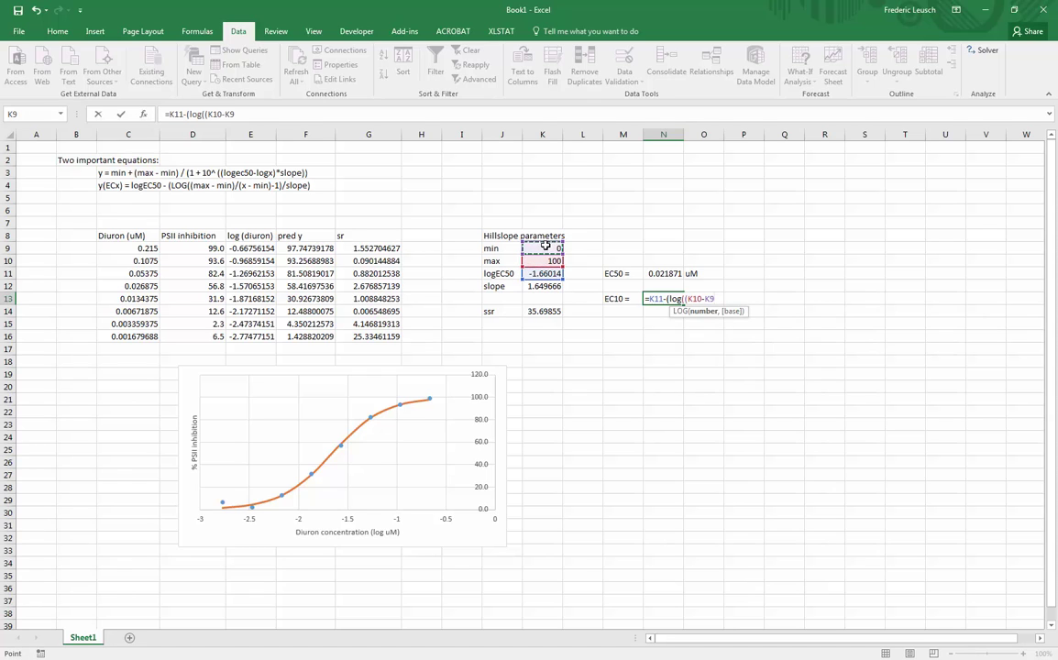
text()/(10-)
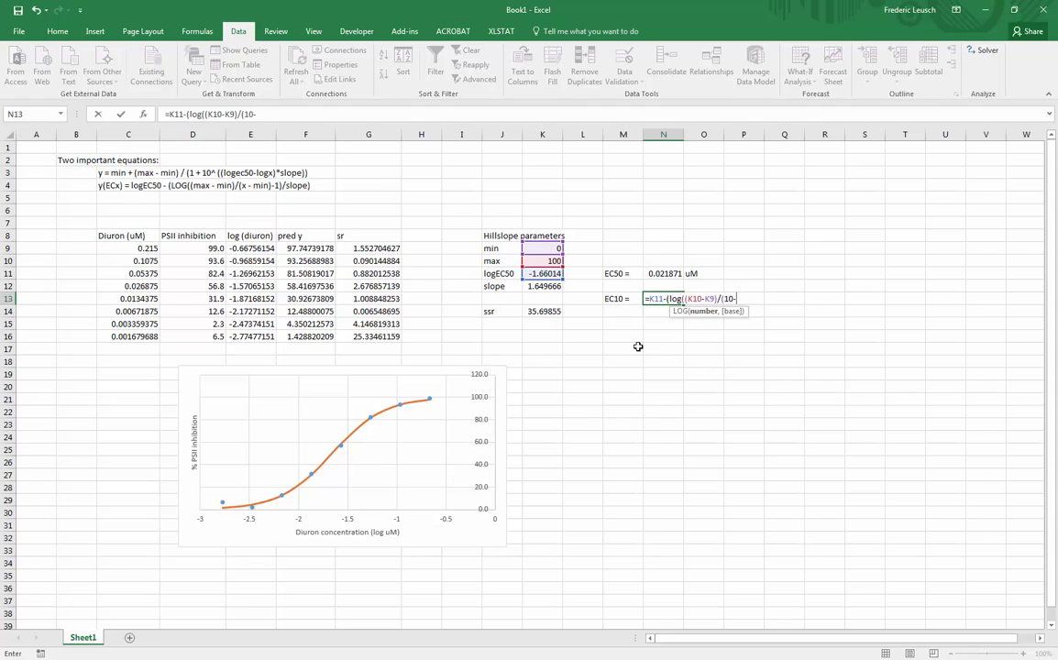
click(543, 248)
text())
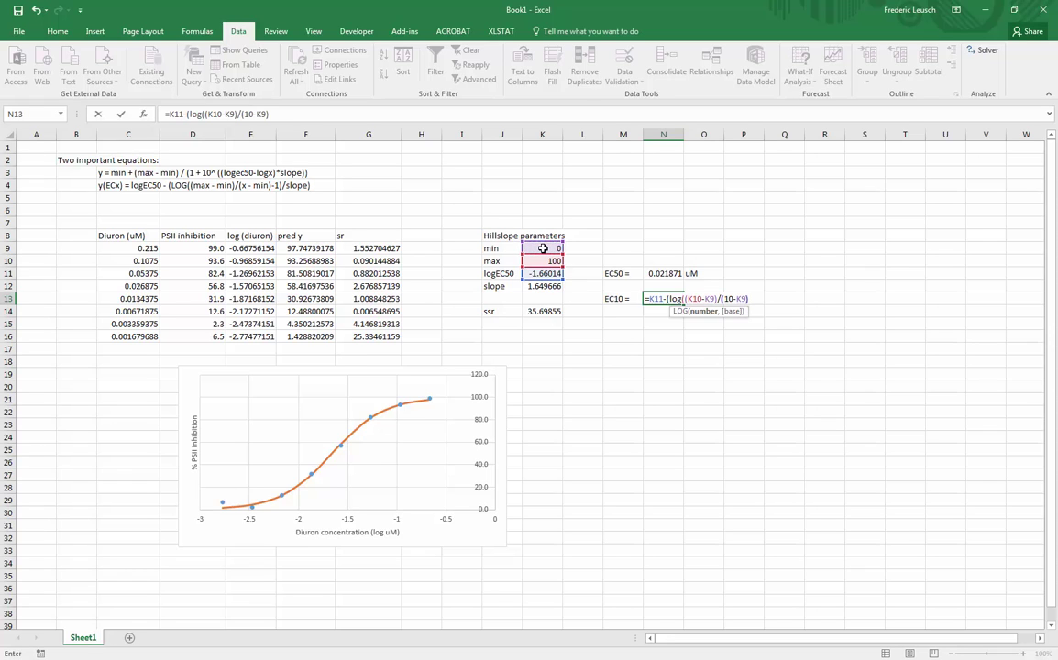
text(-1))
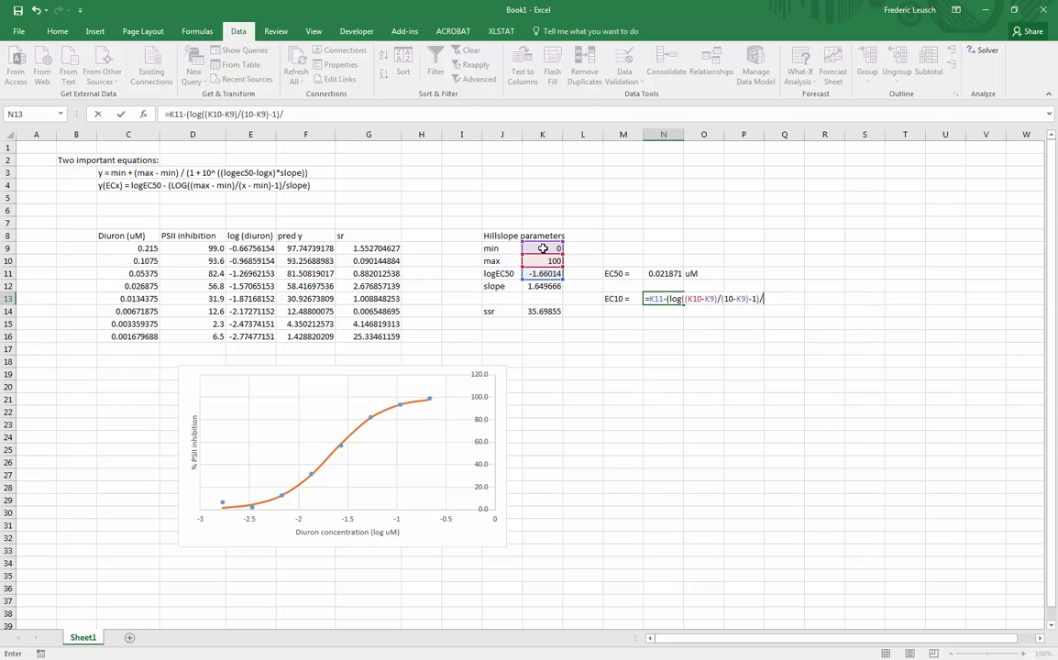
text(/)
click(548, 286)
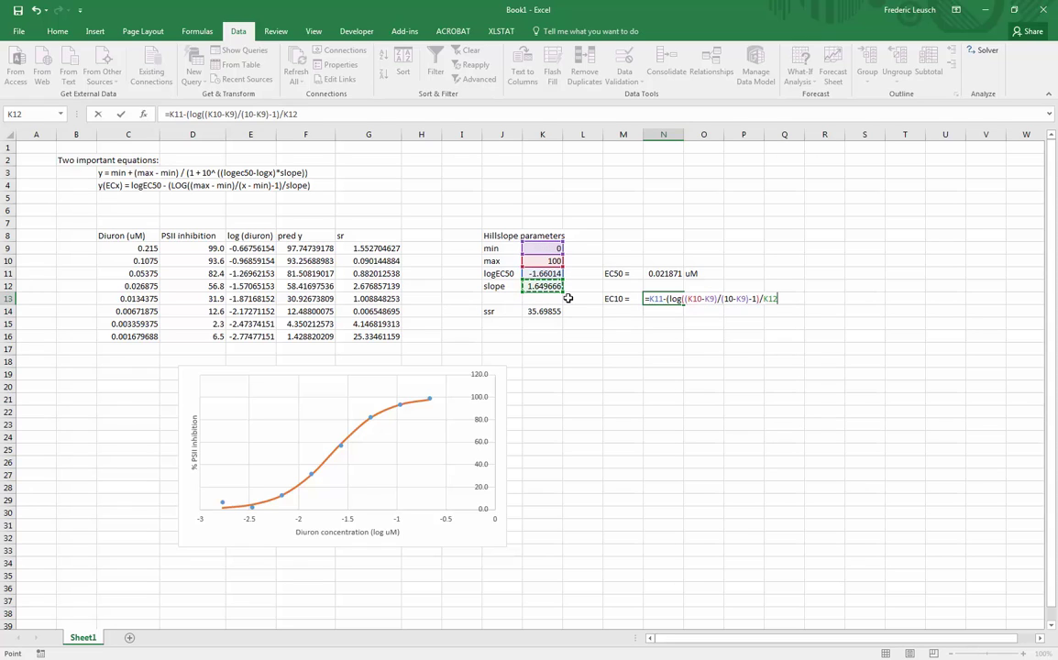
text())
key(Return)
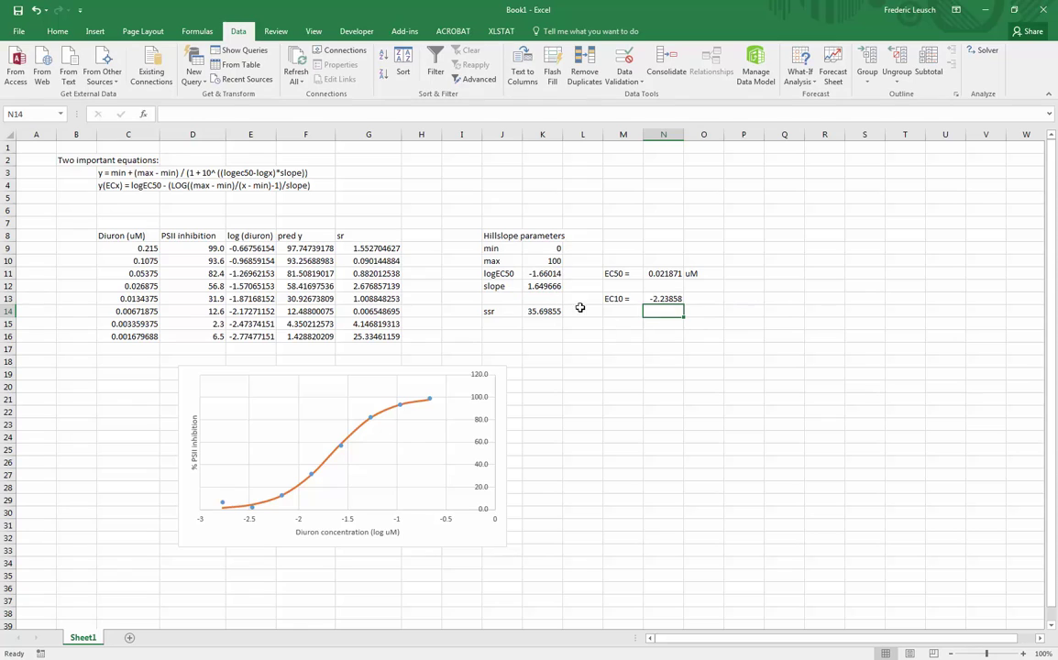
Change the M13 label to "logy EC10 =" and move the label and its value to J16:K16
double_click(607, 299)
text(log)
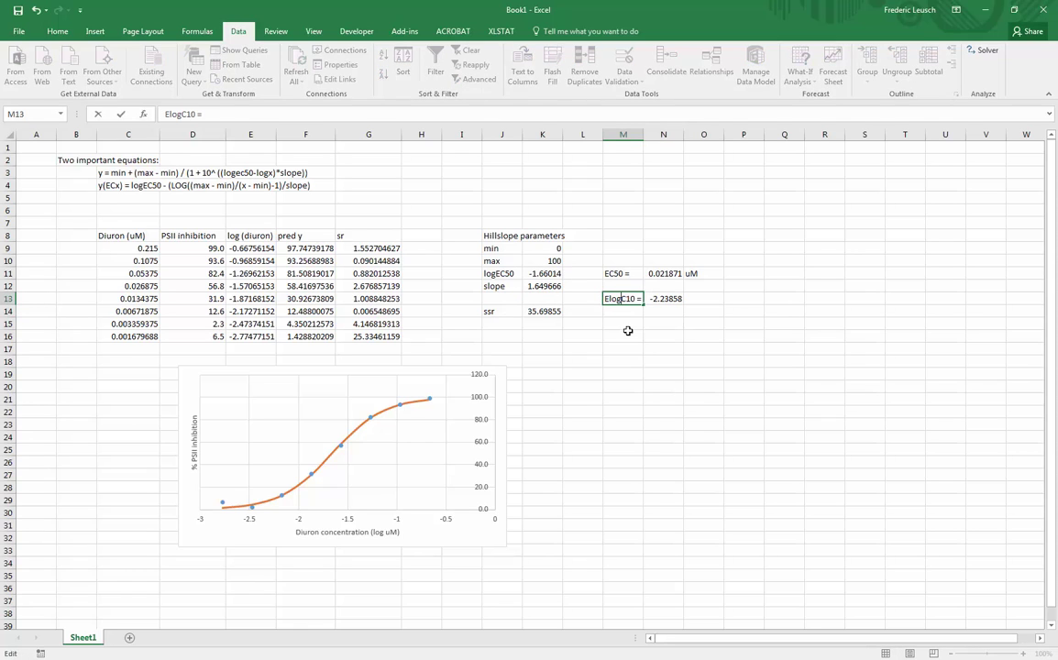
key(BackSpace)
key(BackSpace)
key(BackSpace)
text(logy)
key(Return)
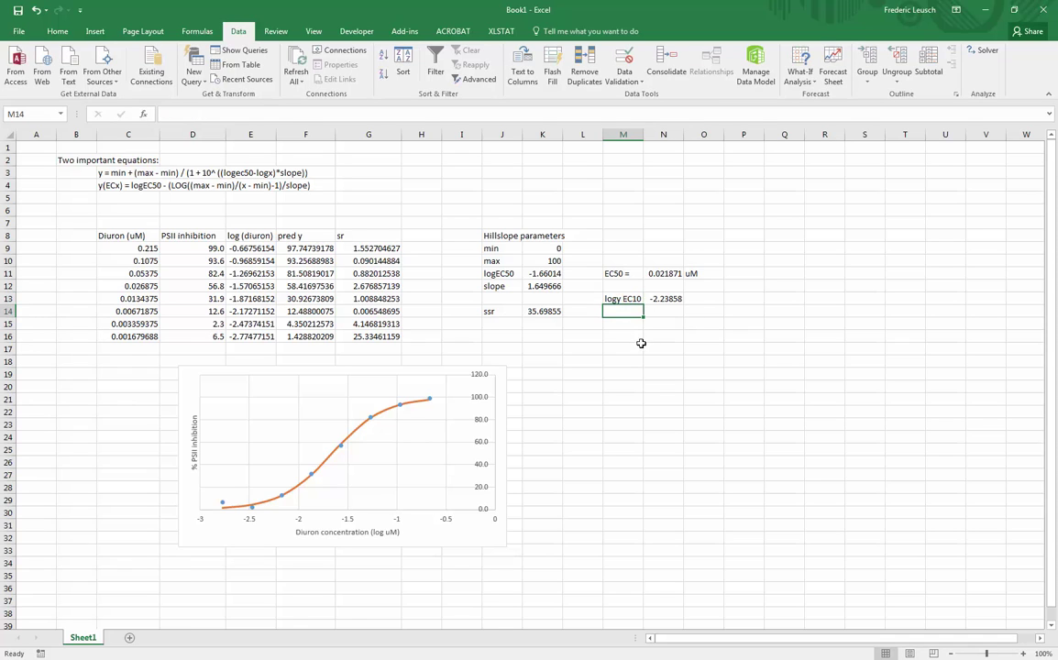
drag(623, 300, 550, 346)
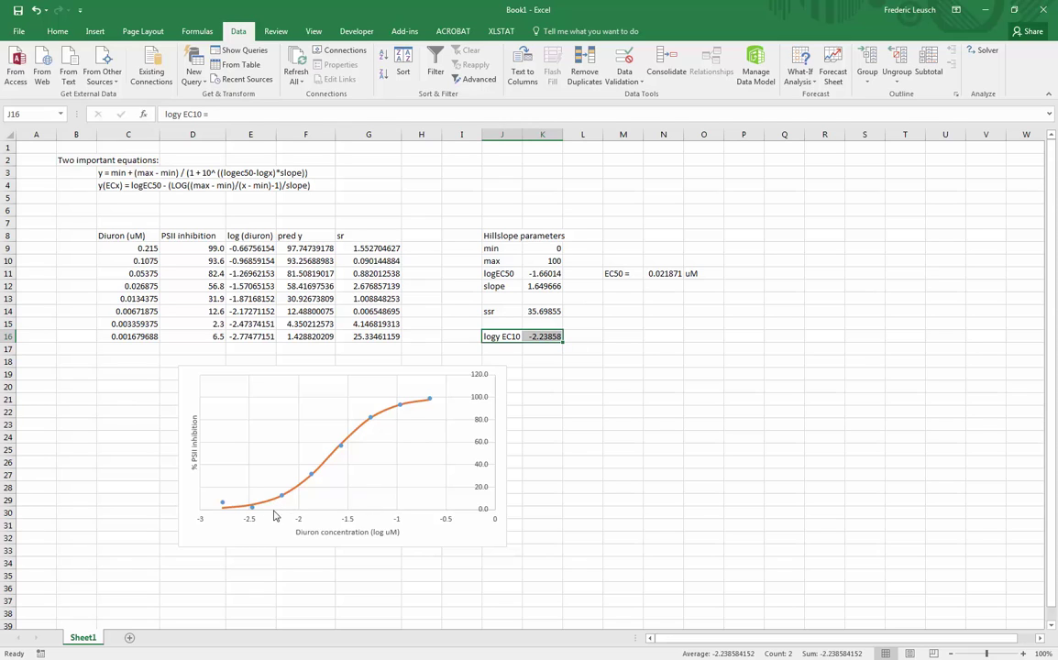
Label M16 "EC10 =" and calculate the EC10 in N16 with the formula =10^K16
click(620, 340)
text(EC)
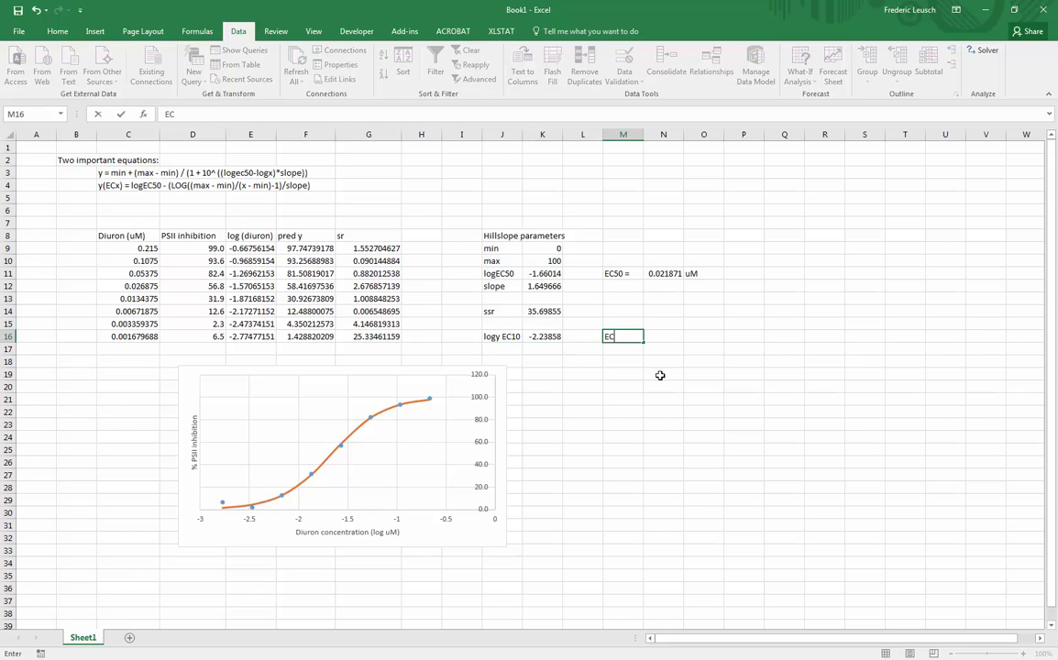
text(10 =)
key(Tab)
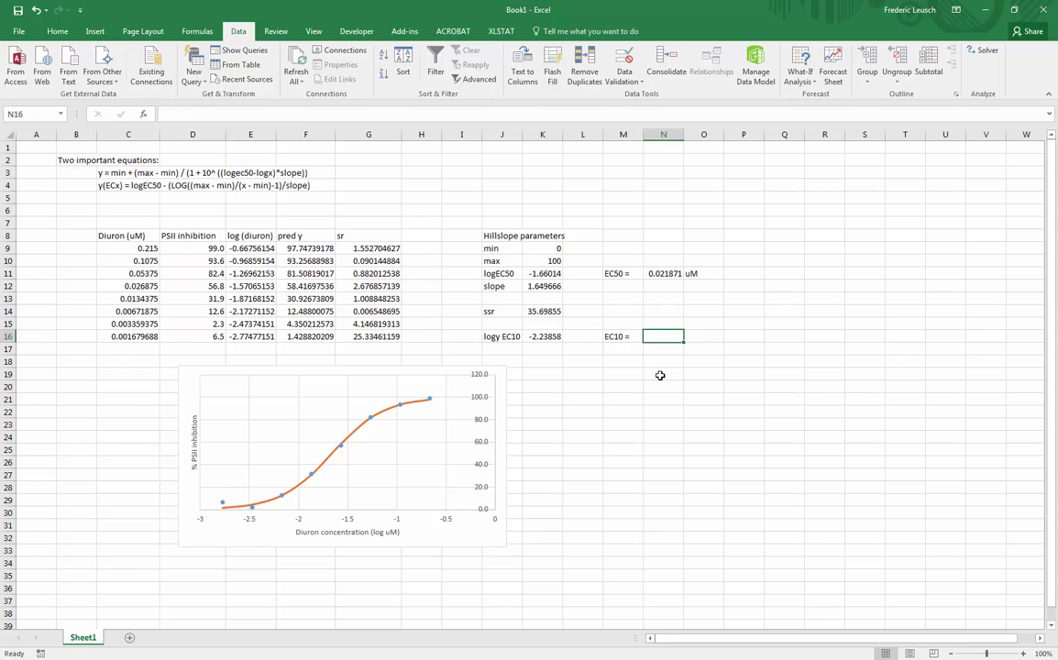
text(=1)
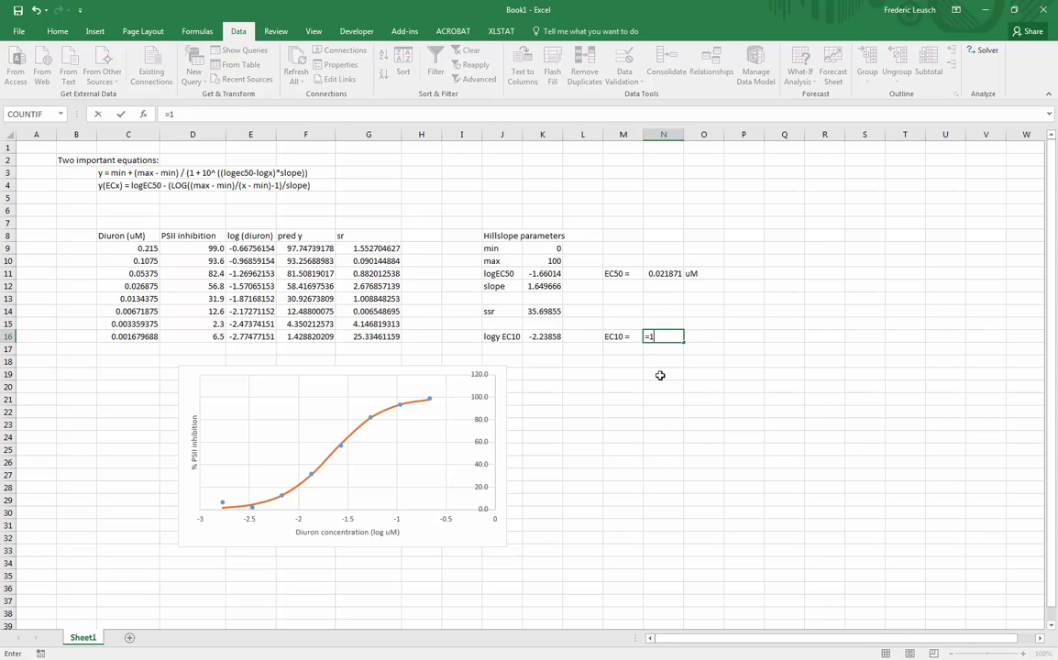
text(0^)
click(545, 336)
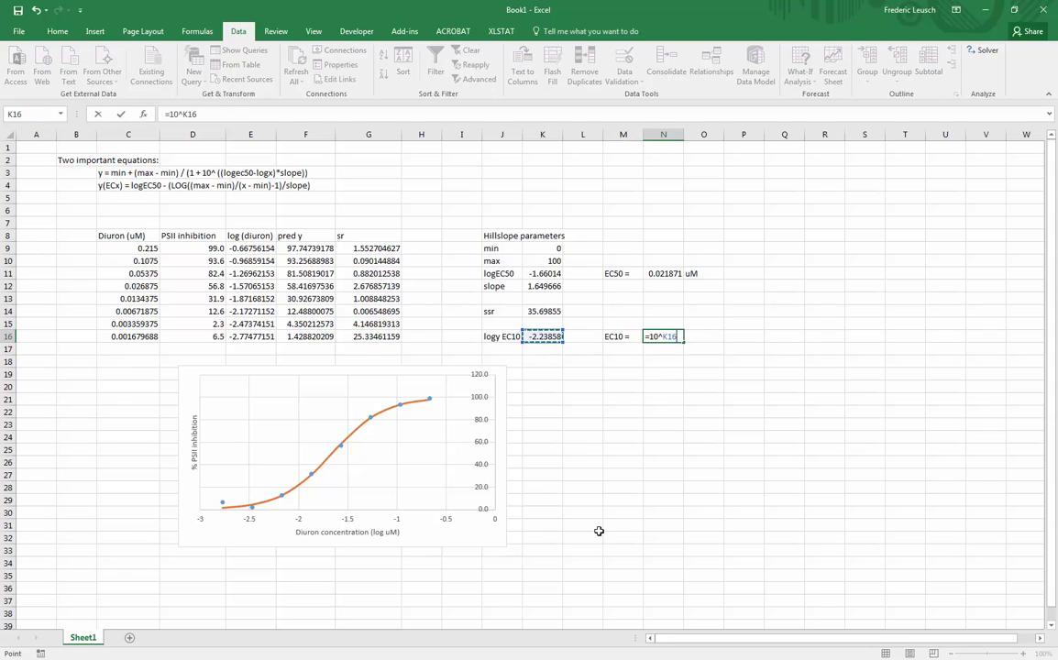
key(Return)
Add the unit "uM" beside the EC10 value in O16
key(Up)
key(Right)
text(uM)
key(Return)
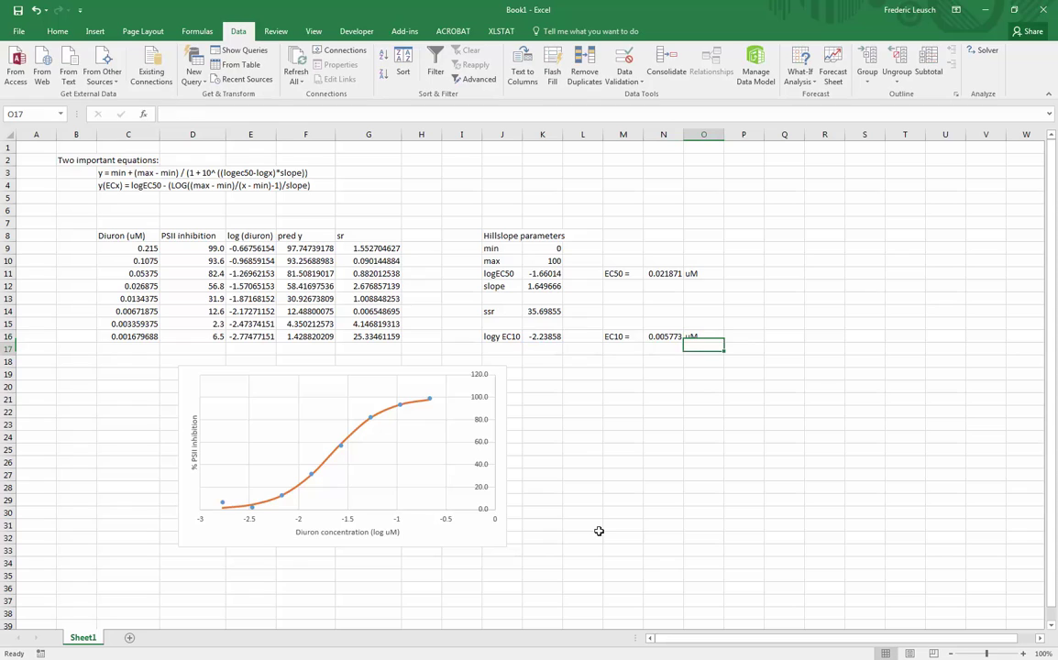